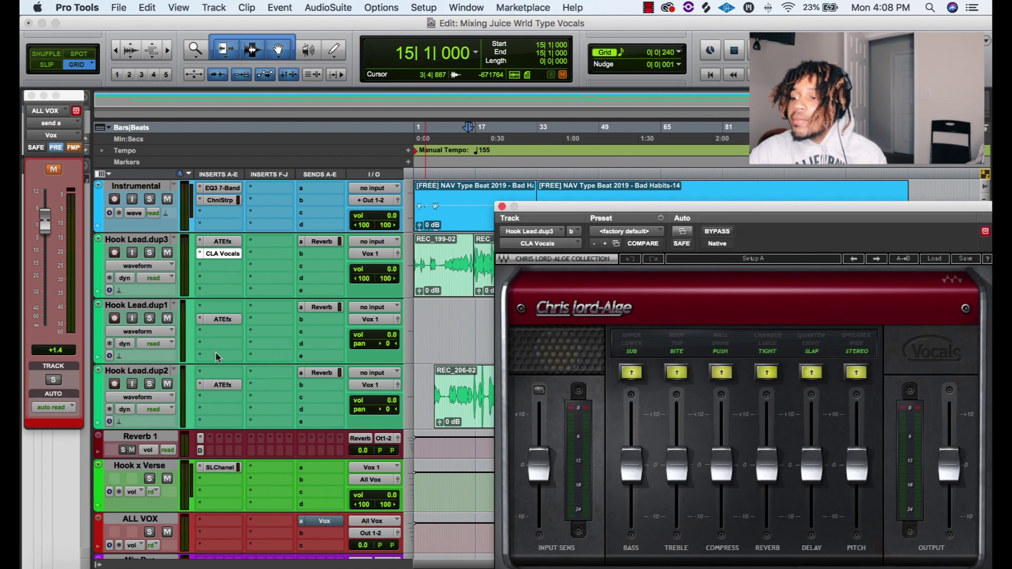
- Insert the stereo Waves RVox plug-in directly below CLA Vocals on the Hook Lead.dup3 track
click(220, 272)
mouse_move(267, 293)
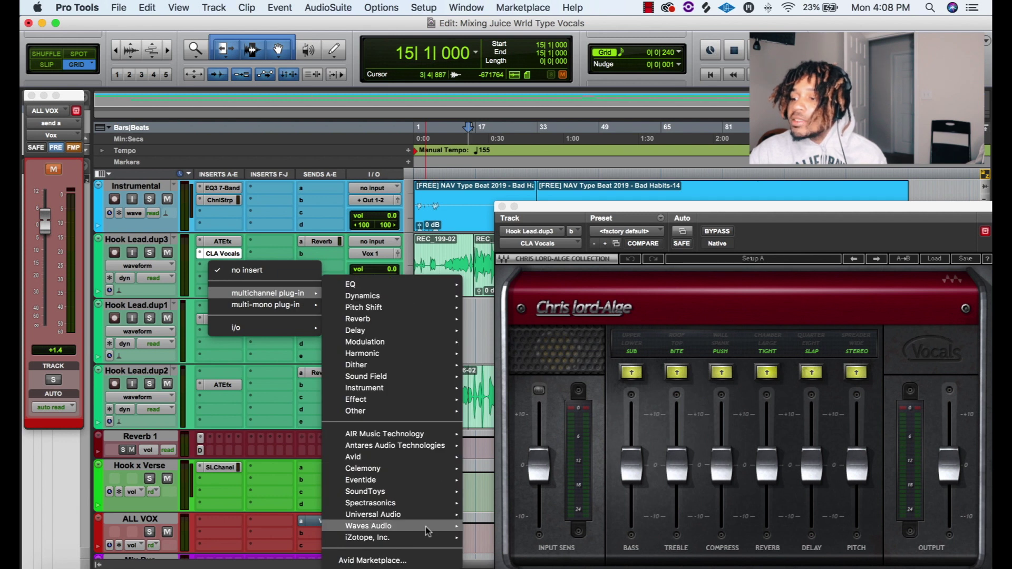
mouse_move(368, 526)
mouse_move(525, 562)
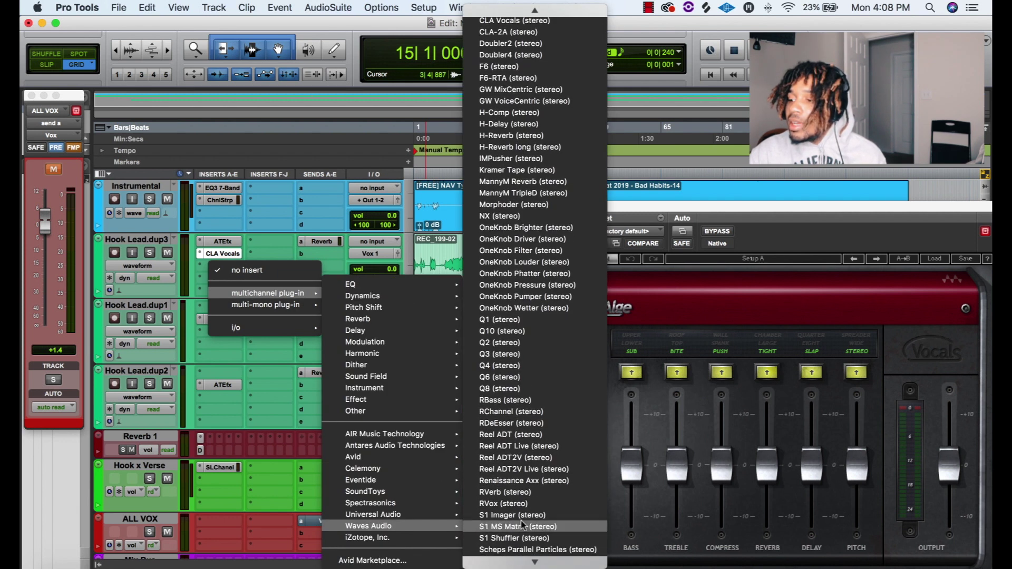
click(522, 504)
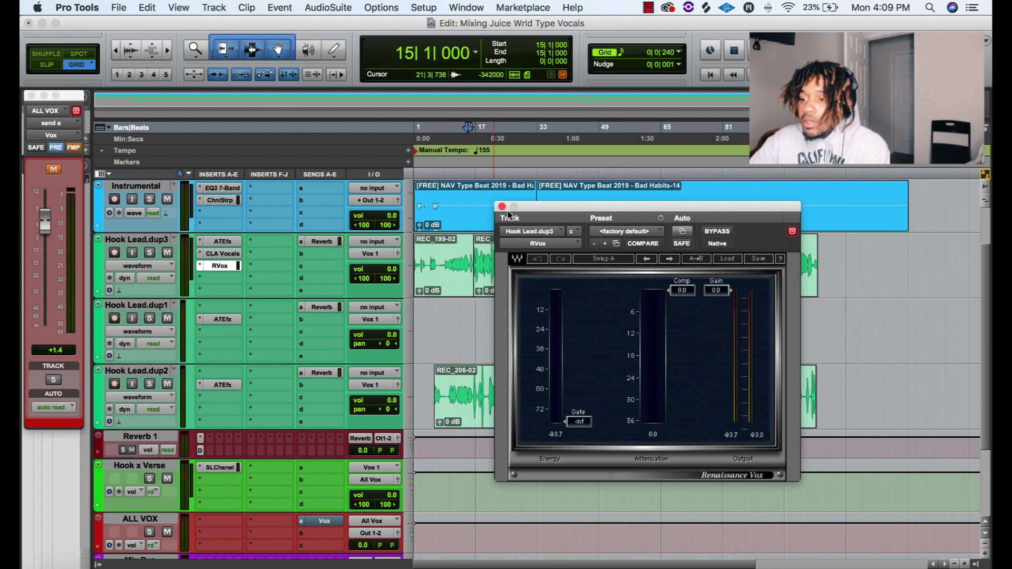
key(Return)
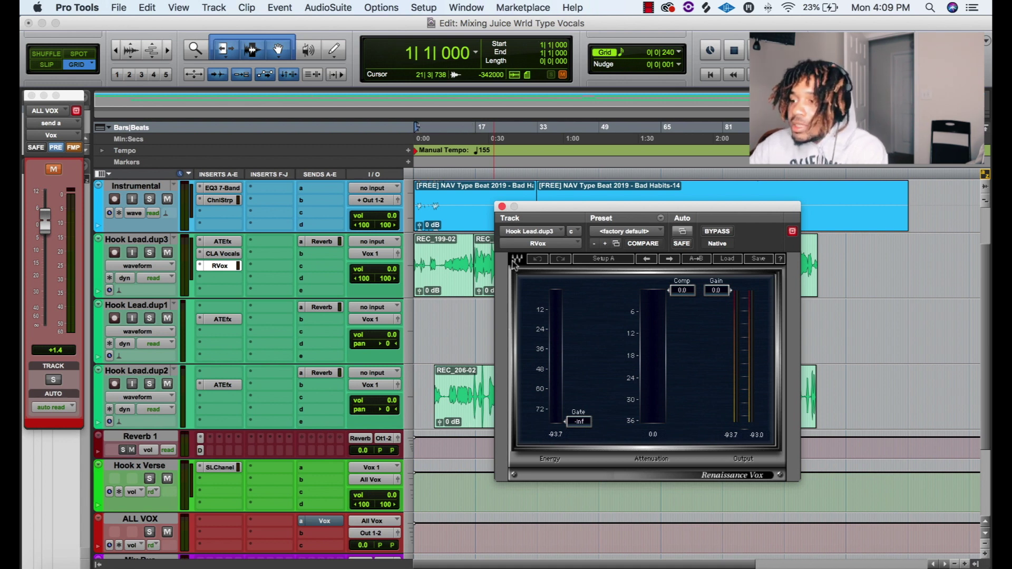
click(502, 206)
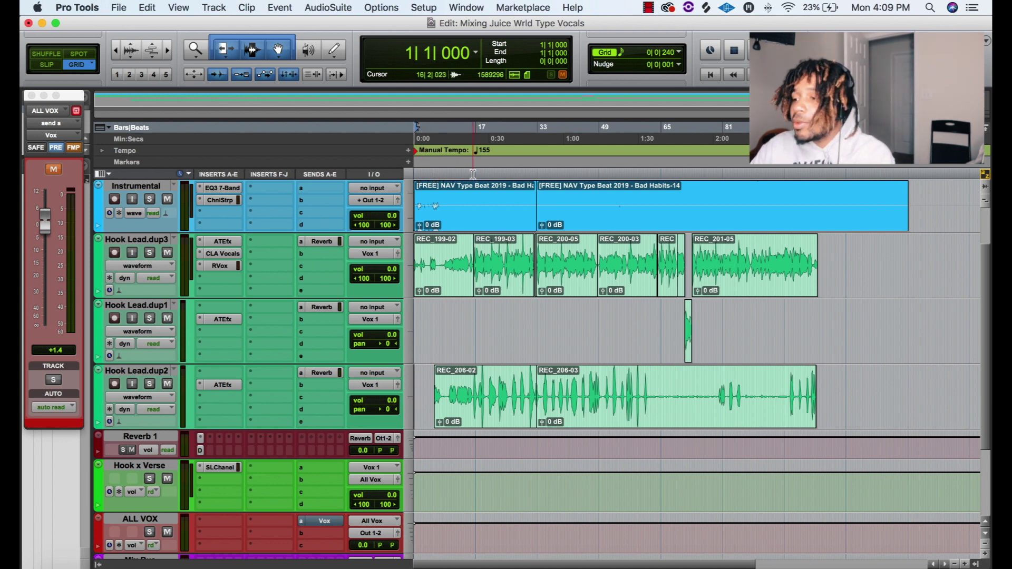
- Play the song from around bar 30 and bypass CLA Vocals and RVox on Hook Lead.dup3 during playback
click(452, 175)
key(space)
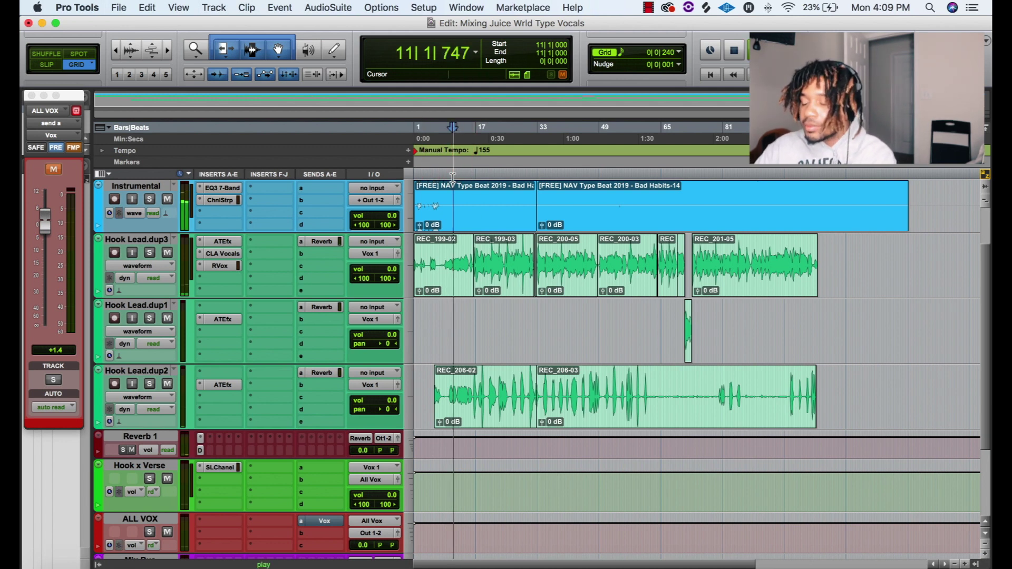
key(super+bracketright)
key(super+bracketright)
key(super+bracketleft)
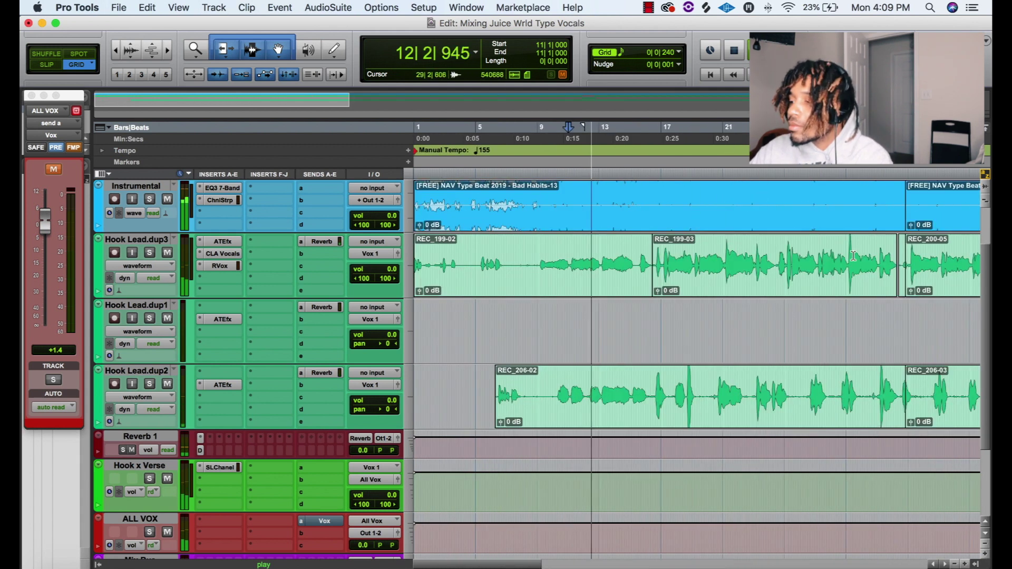
key(super+bracketleft)
click(640, 178)
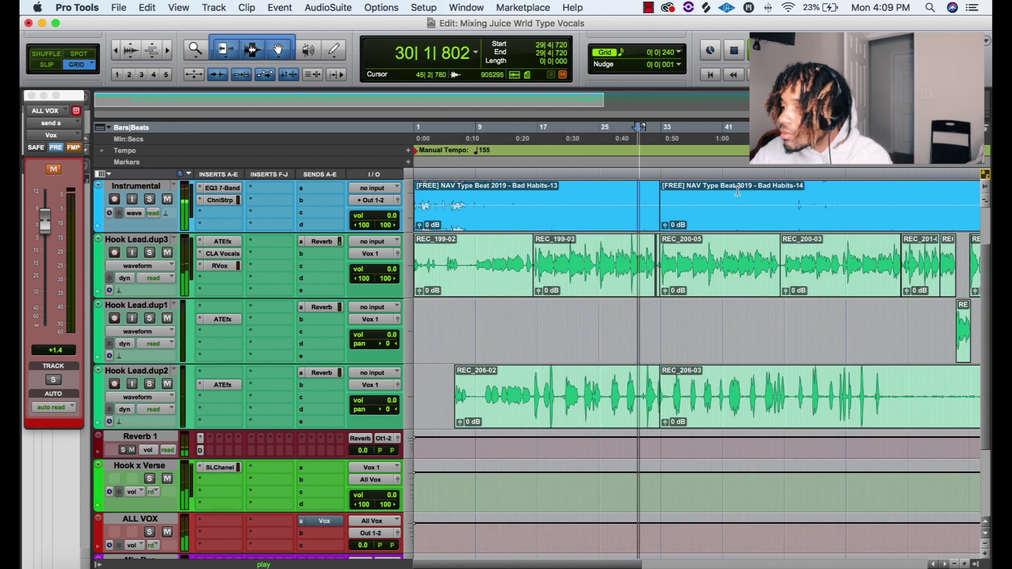
super+click(223, 254)
super+click(223, 265)
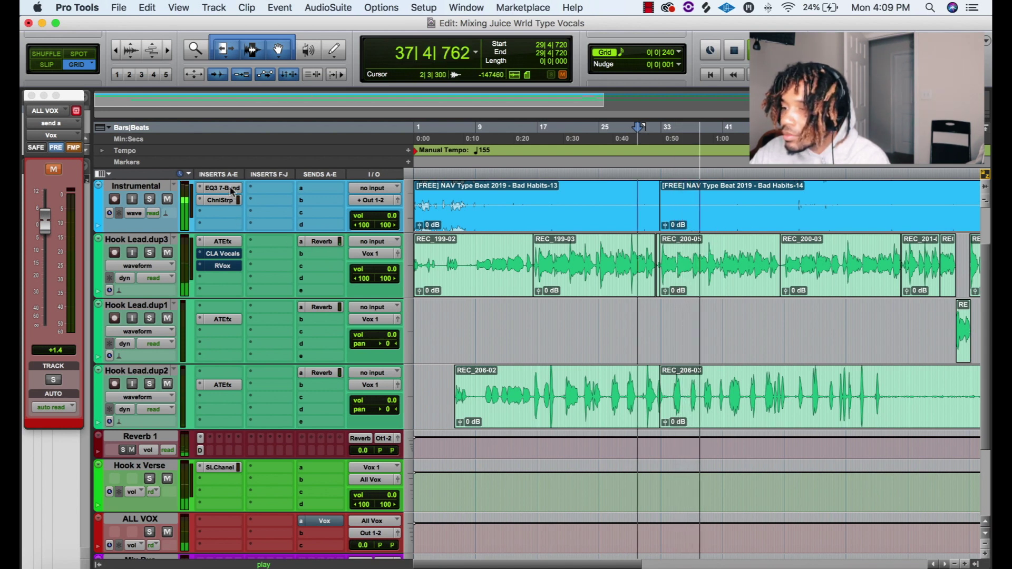
key(space)
- Copy EQ3 7-Band from the Instrumental track to insert F of Hook Lead.dup3 and reactivate that track's CLA Vocals
drag(260, 225, 270, 246)
click(471, 182)
key(space)
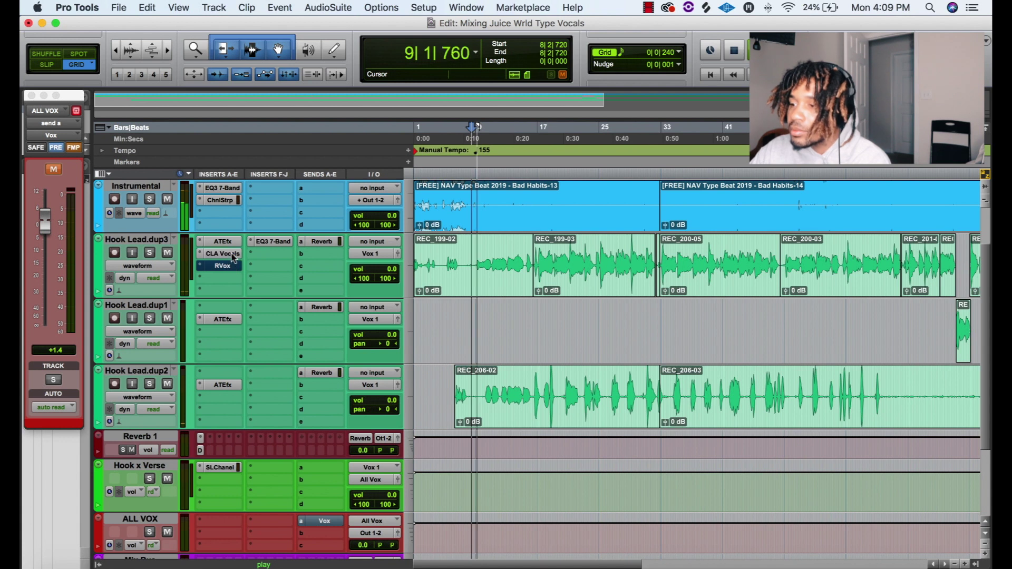
key(space)
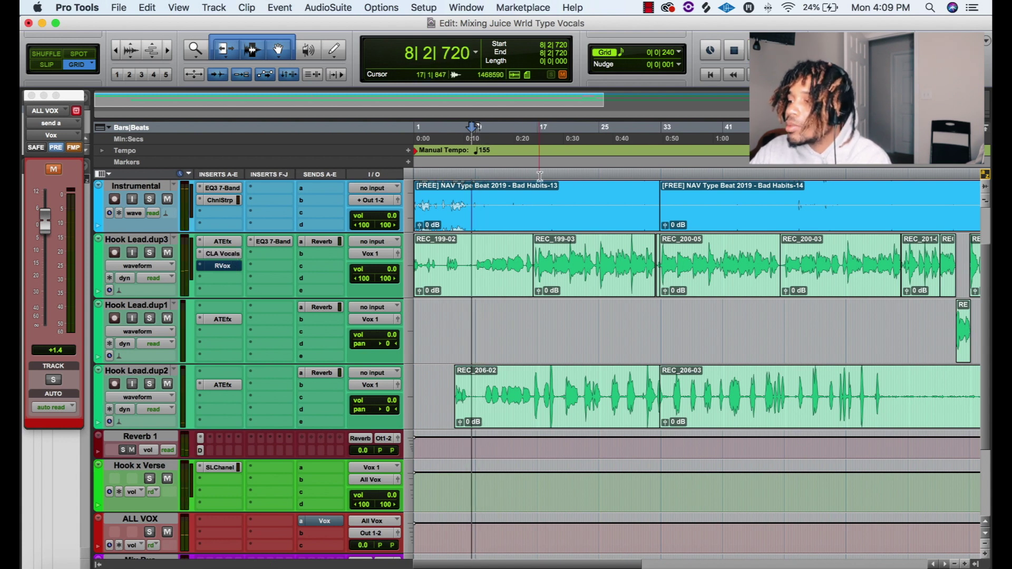
- While playing from bar 17, set Hook Lead.dup3's CLA Vocals compression to Spank at about +8 and its reverb level to about -8
click(539, 176)
key(space)
key(t)
key(t)
key(r)
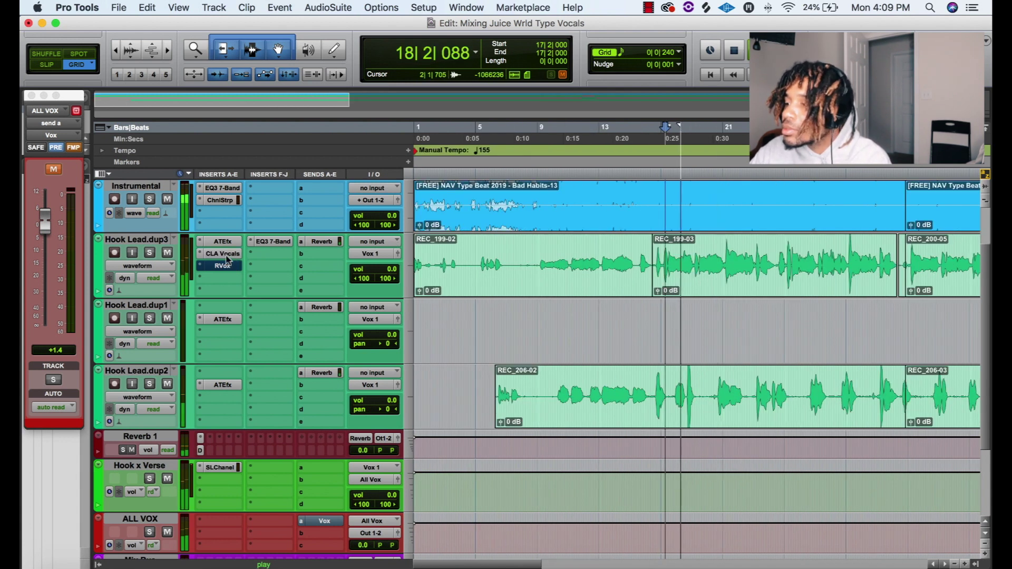
click(226, 255)
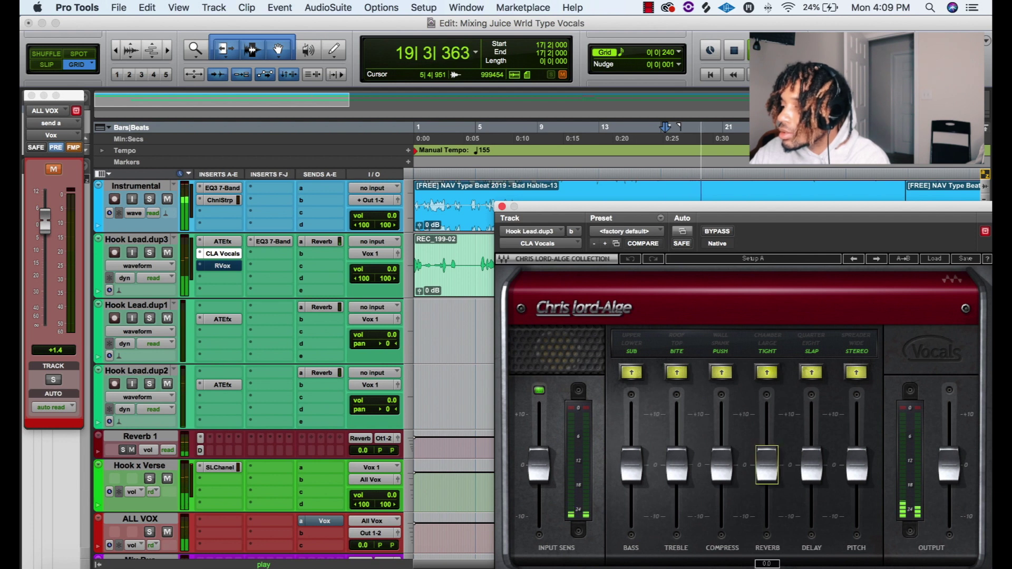
drag(725, 466, 721, 426)
click(722, 343)
click(767, 351)
drag(767, 467, 767, 506)
click(766, 372)
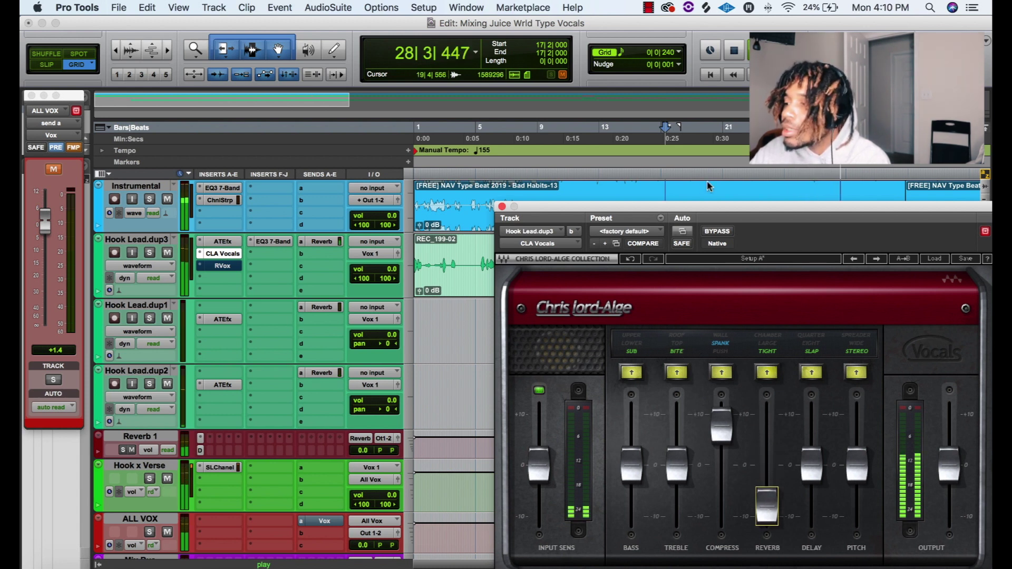
- Turn off Bass and Reverb in CLA Vocals, and raise Treble to 7.0 and Delay to about +2
drag(722, 211, 618, 159)
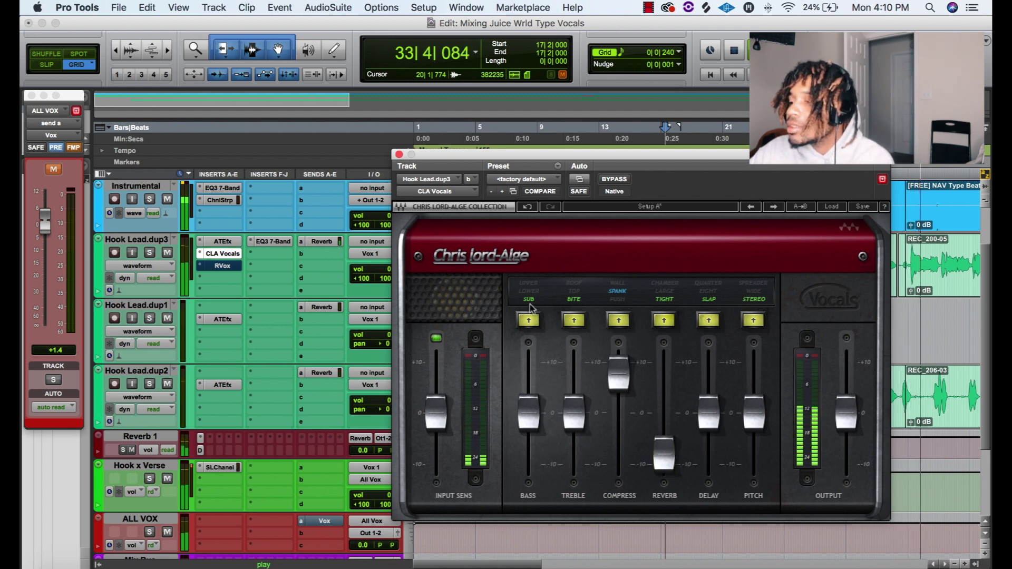
click(528, 320)
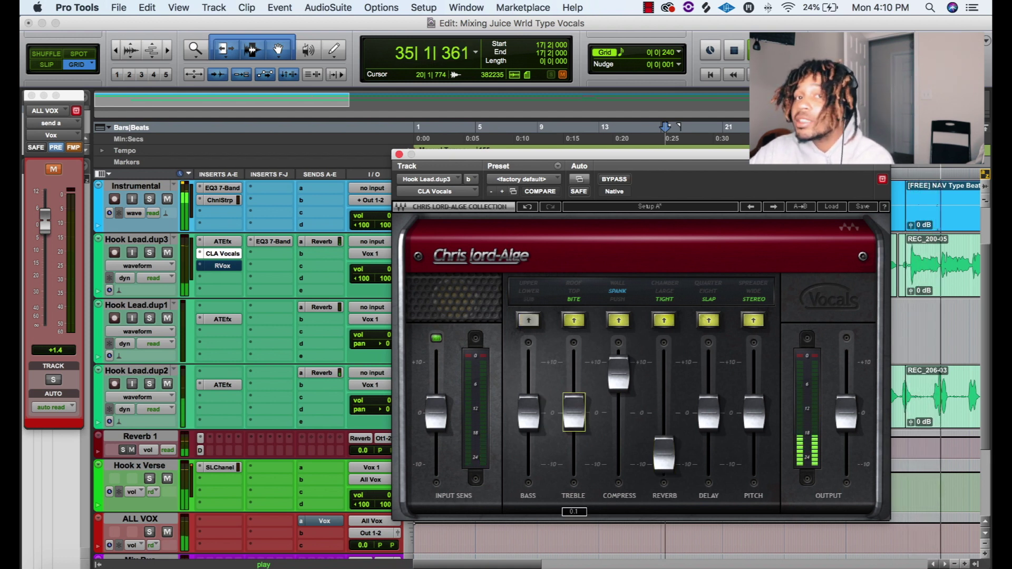
drag(576, 414, 578, 389)
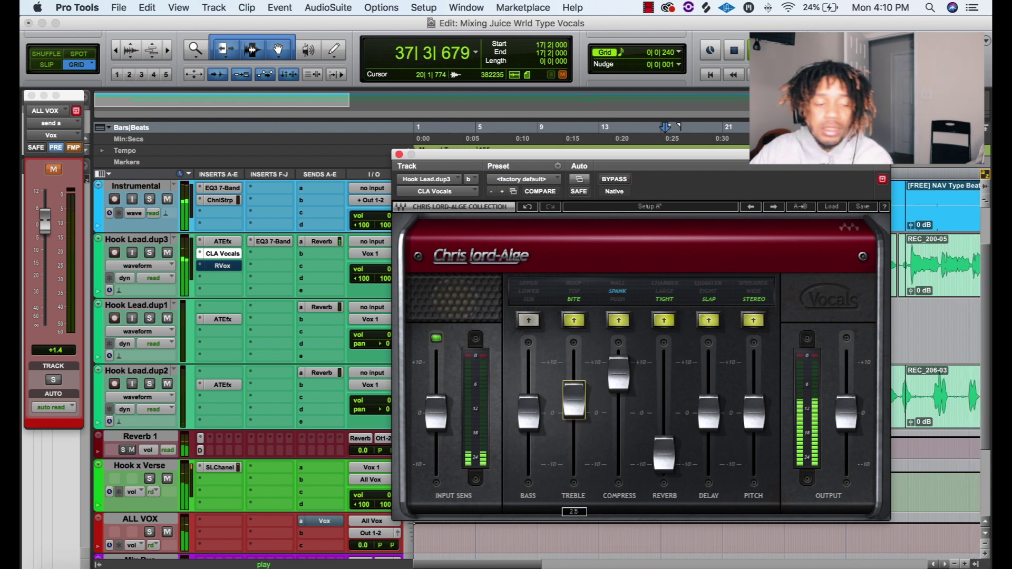
mouse_move(578, 388)
mouse_down()
mouse_move(578, 361)
mouse_move(580, 383)
mouse_up()
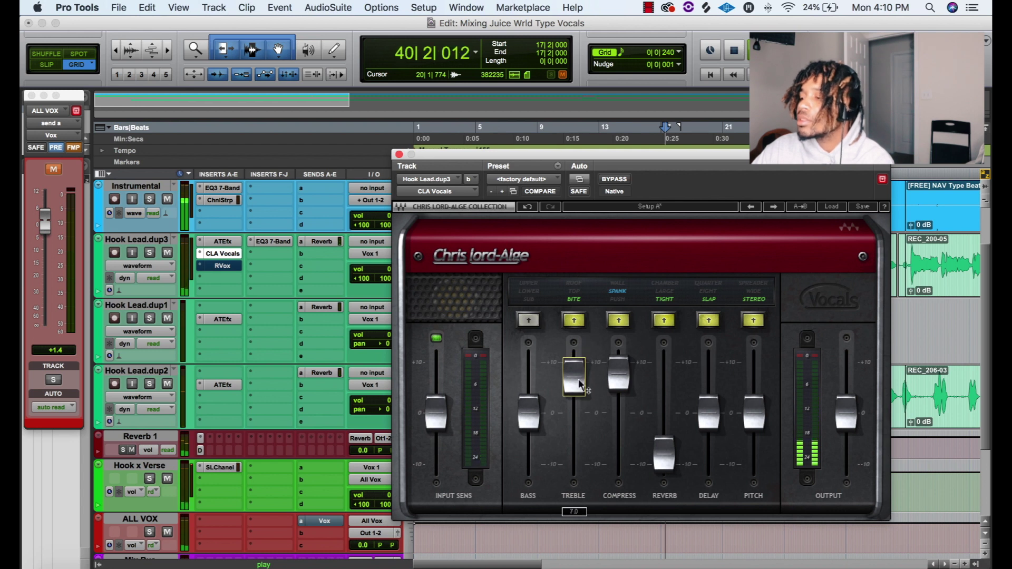
drag(702, 437, 708, 403)
click(665, 319)
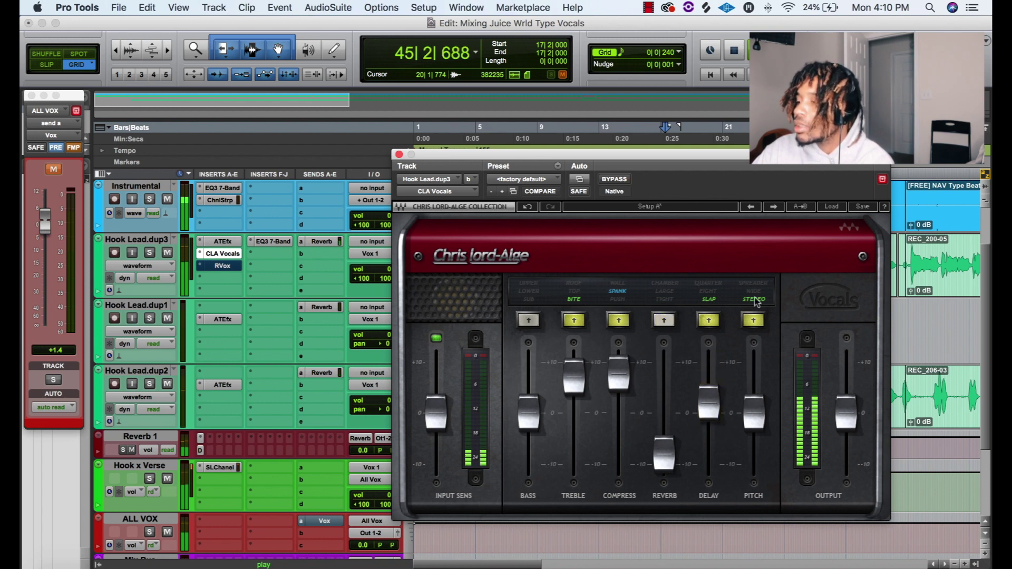
- Switch the CLA Vocals pitch effect to Wide at a level of about -3 and close the plug-in
drag(756, 410, 758, 282)
click(756, 291)
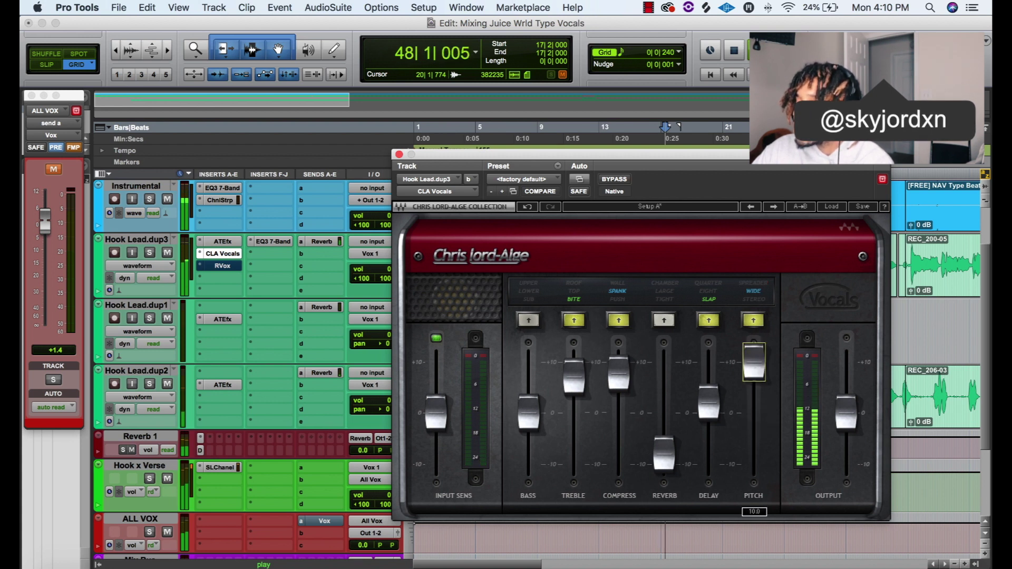
drag(753, 361, 763, 427)
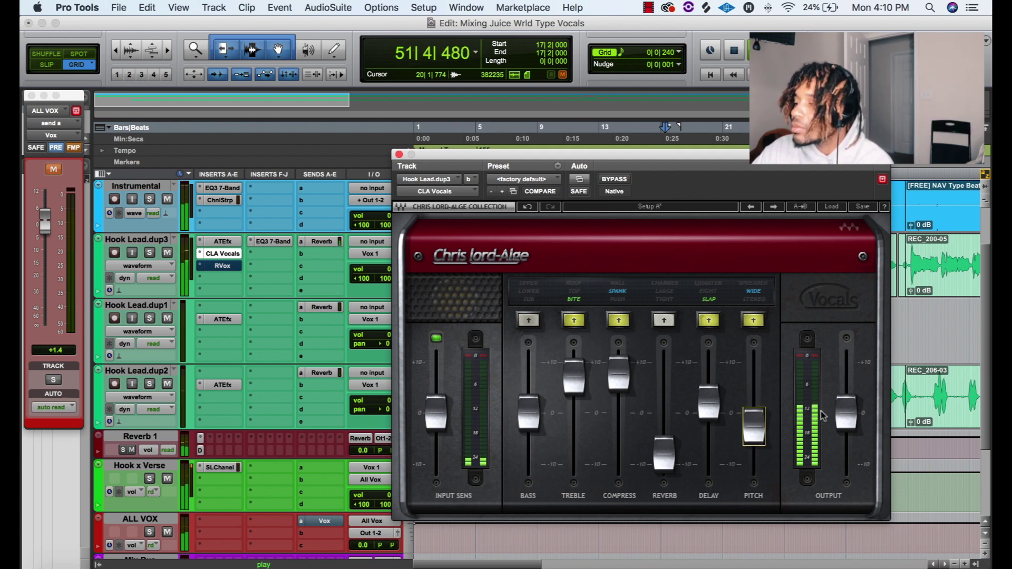
click(399, 155)
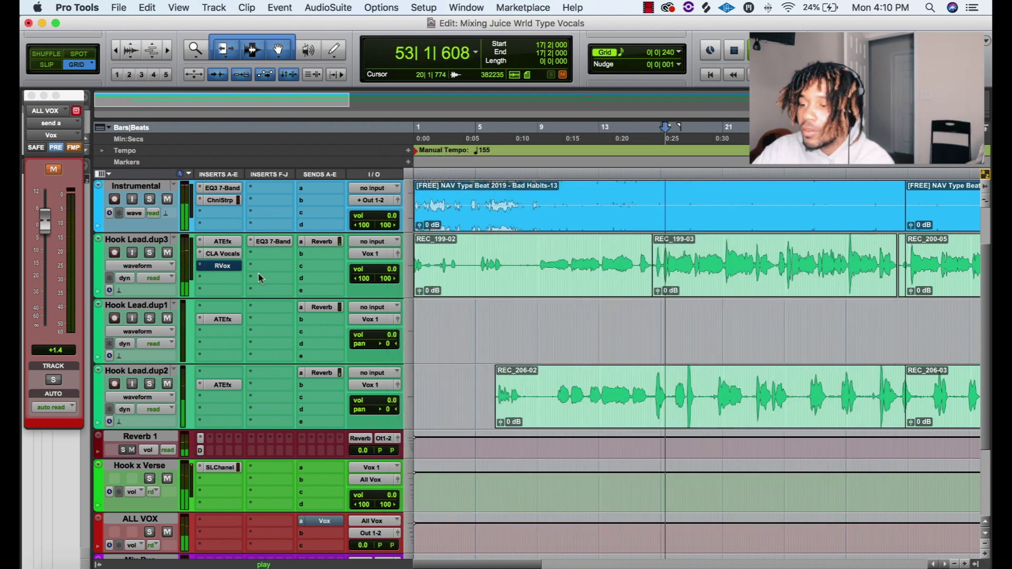
- Reactivate RVox on Hook Lead.dup3 and the Vox send on ALL VOX, and pull RVox's Comp down to just above -7.8
click(220, 266)
drag(579, 238, 530, 326)
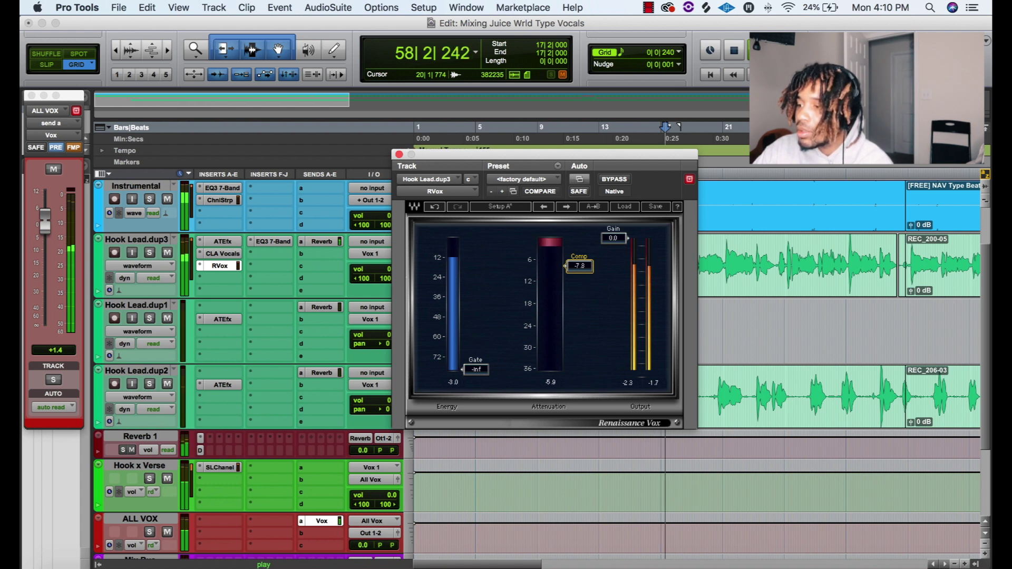
drag(579, 266, 579, 258)
- In Hook Lead.dup3's CLA Vocals, lower Treble to 4.5 and Compress to about +5, and raise Output to about +1
click(221, 253)
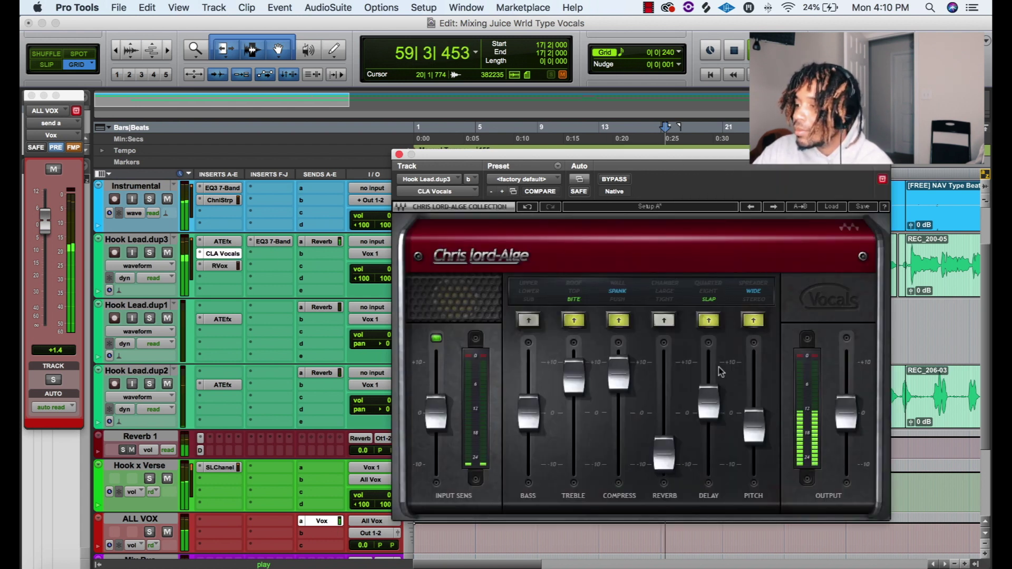
drag(618, 373, 572, 390)
click(618, 393)
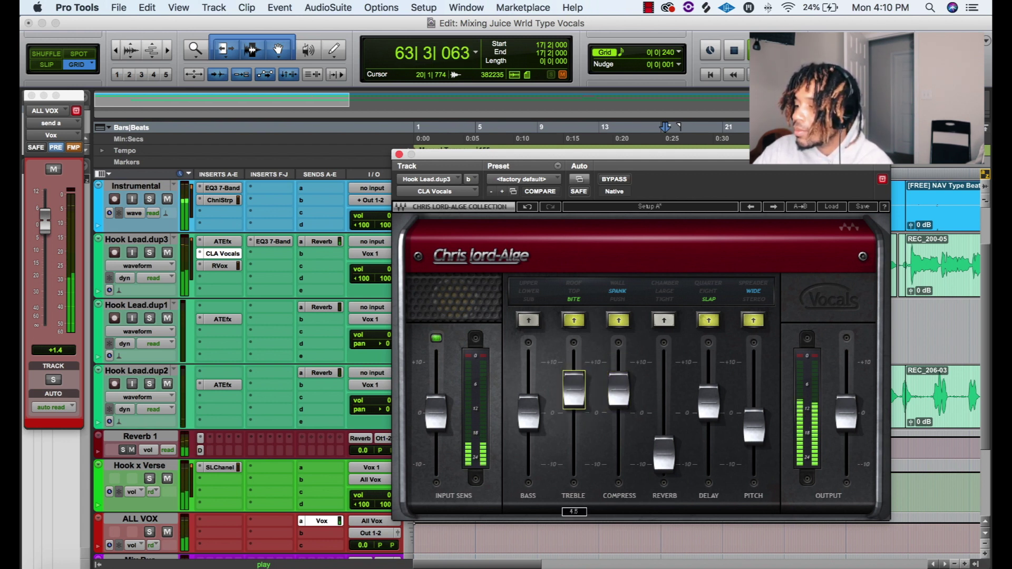
drag(846, 417, 846, 408)
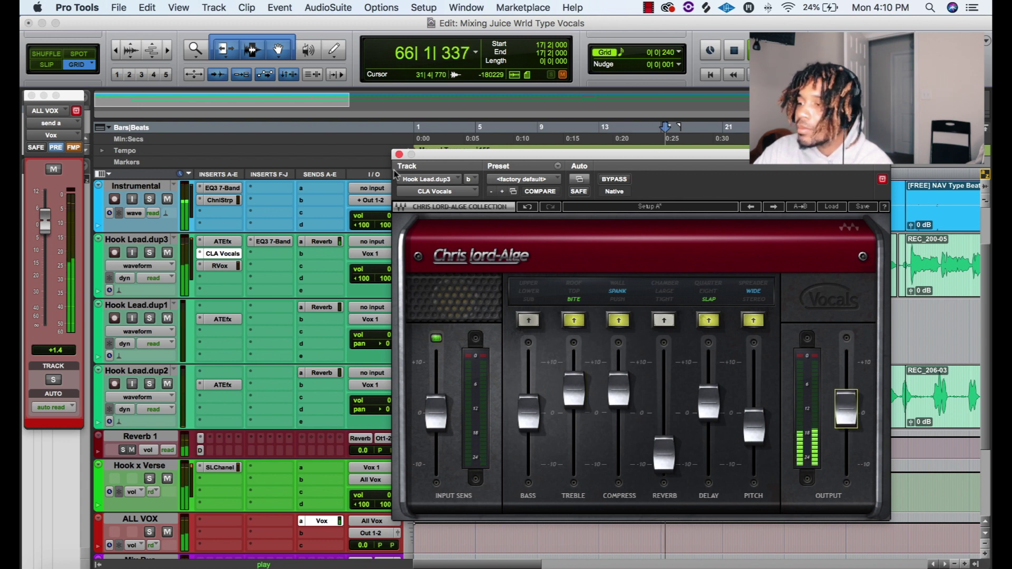
click(399, 154)
- Restart playback from bar 16 and lower the clip gain of REC_199-03 on Hook Lead.dup3 to -7.5 dB
key(space)
click(649, 177)
key(space)
drag(656, 290, 658, 299)
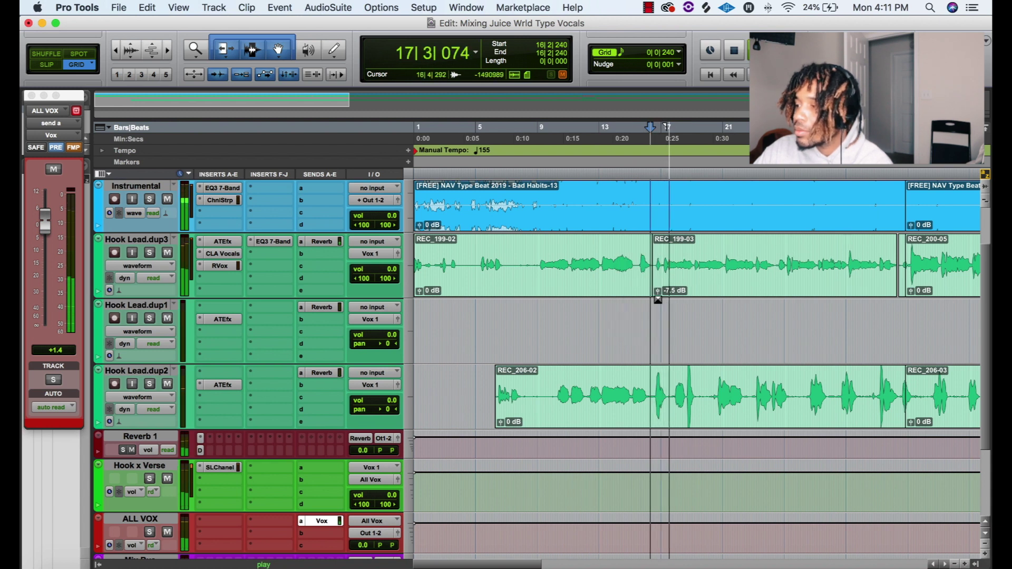
- Lower the clip gain of REC_200-05 to -7.5 dB and of the short clip just before it to -5.6 dB
key(t)
key(t)
scroll(897, 343, right, 5)
scroll(897, 343, right, 5)
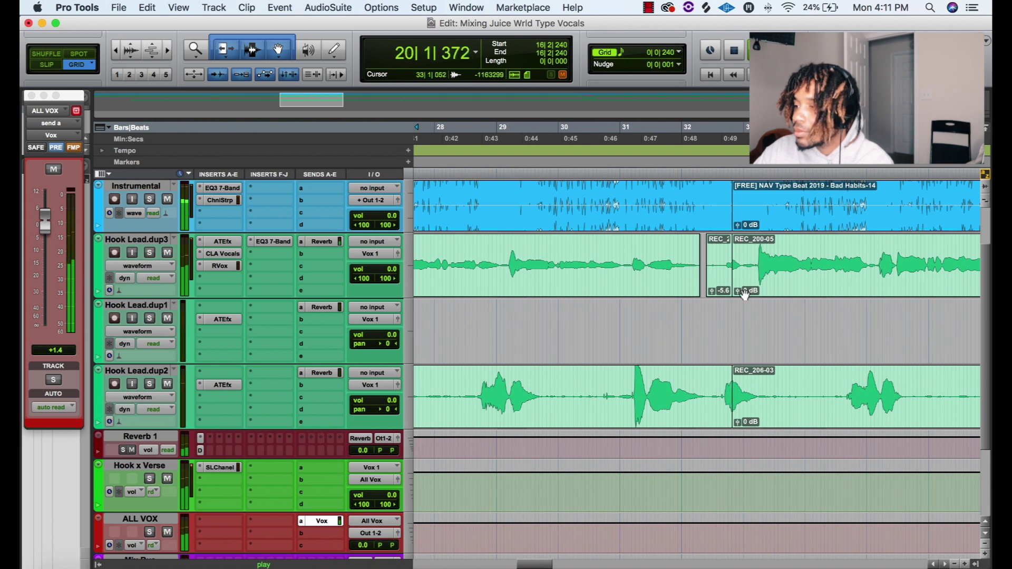
drag(736, 293, 789, 299)
scroll(764, 295, down, 5)
scroll(837, 337, up, 2)
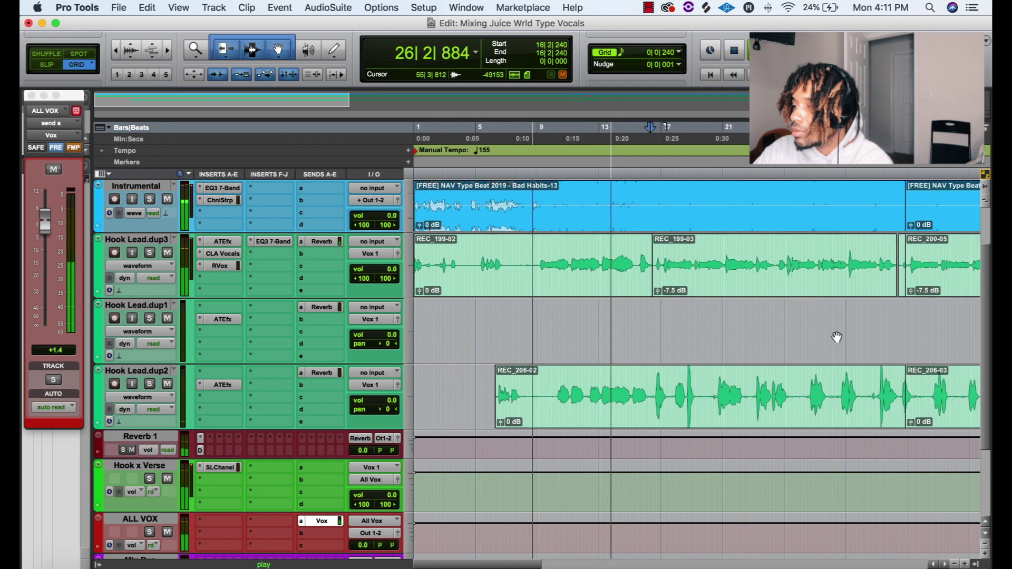
- Lower the clip gain of REC_201-02 and REC_204-01 on Hook Lead.dup3 to -7.5 dB each
key(t)
scroll(837, 337, right, 10)
scroll(837, 337, up, 1)
scroll(837, 337, down, 1)
scroll(836, 337, left, 3)
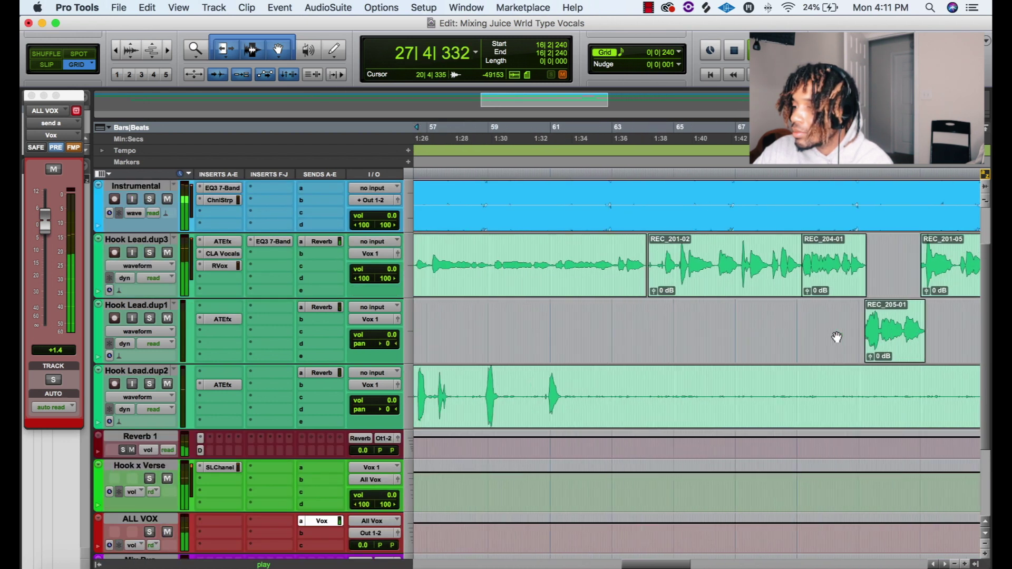
scroll(837, 338, up, 2)
scroll(837, 337, left, 5)
scroll(837, 337, right, 1)
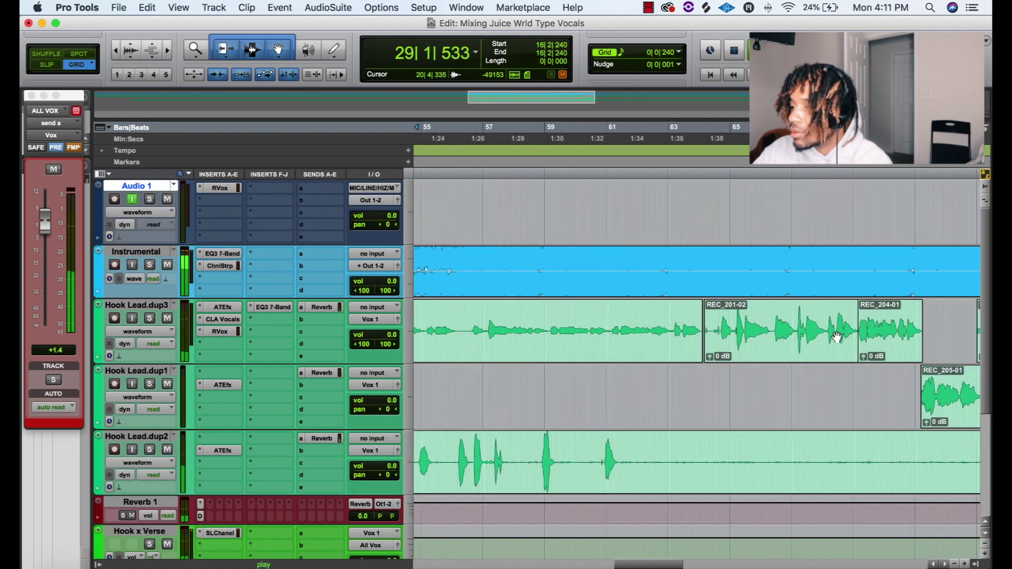
drag(709, 358, 709, 365)
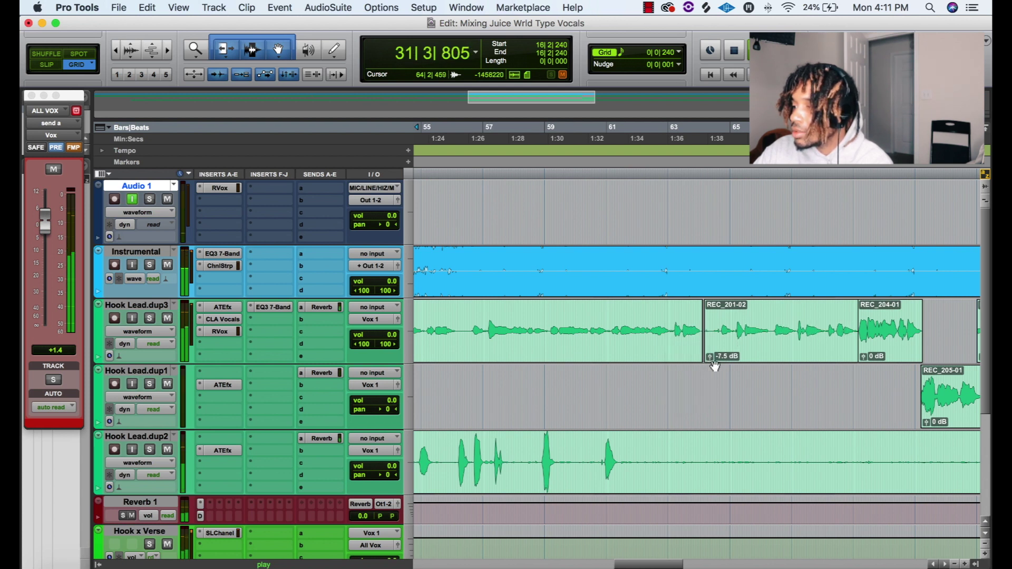
drag(864, 360, 862, 360)
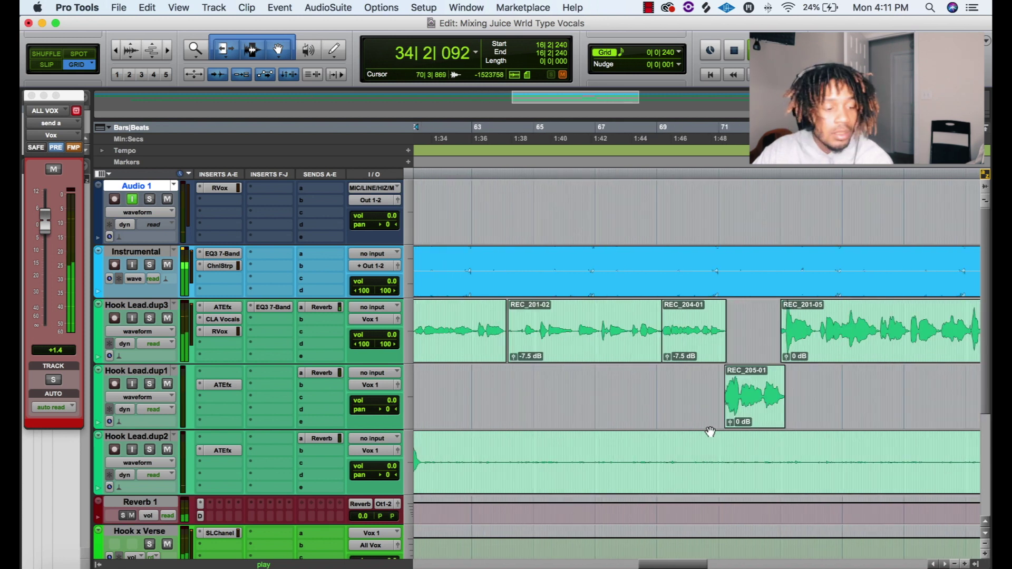
- Set the clip gain of REC_205-01 on Hook Lead.dup1 and REC_201-05 on Hook Lead.dup3 to -7.5 dB
drag(730, 422, 729, 431)
drag(786, 357, 788, 360)
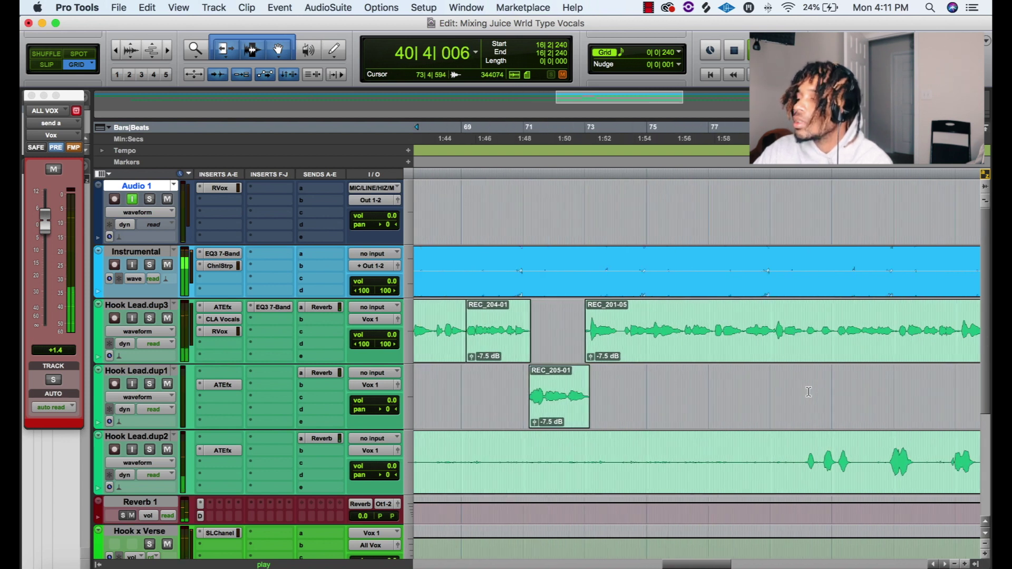
scroll(808, 392, right, 2)
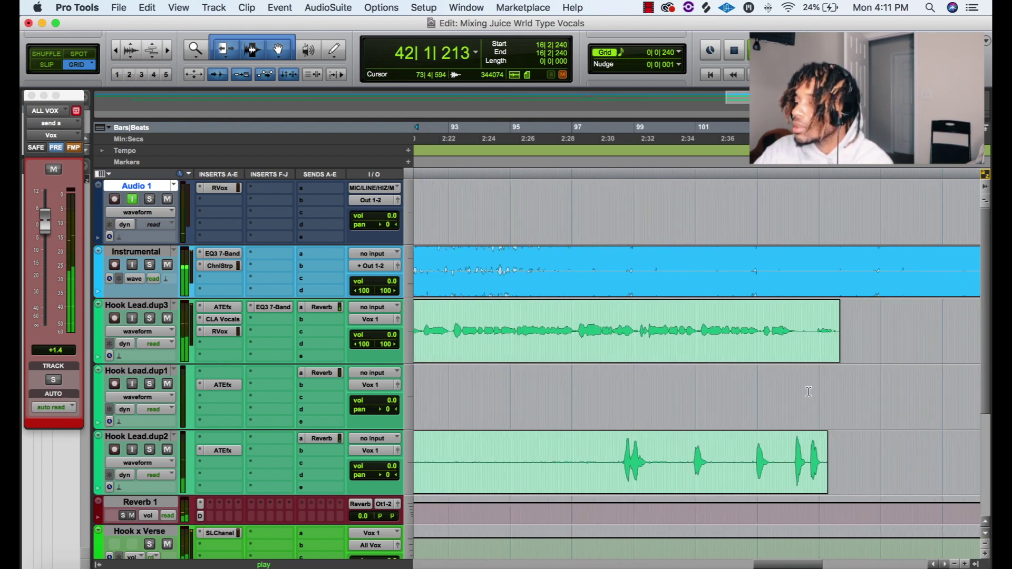
- Stop playback and copy the CLA Vocals, RVox and EQ3 7-Band inserts from Hook Lead.dup3 to Hook Lead.dup1
scroll(808, 392, left, 10)
key(r)
key(r)
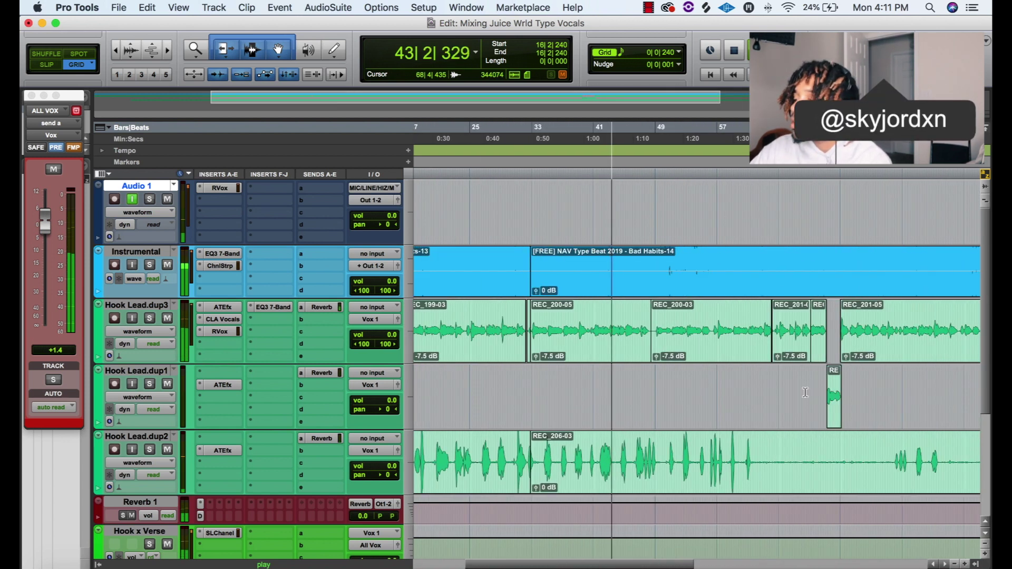
key(super+bracketleft)
key(space)
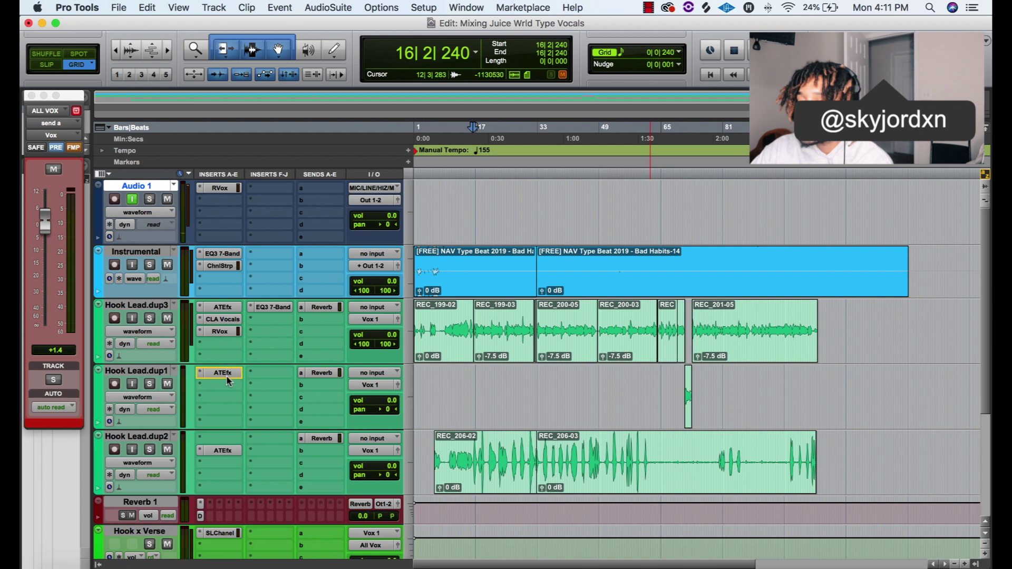
drag(227, 357, 229, 394)
drag(269, 306, 270, 373)
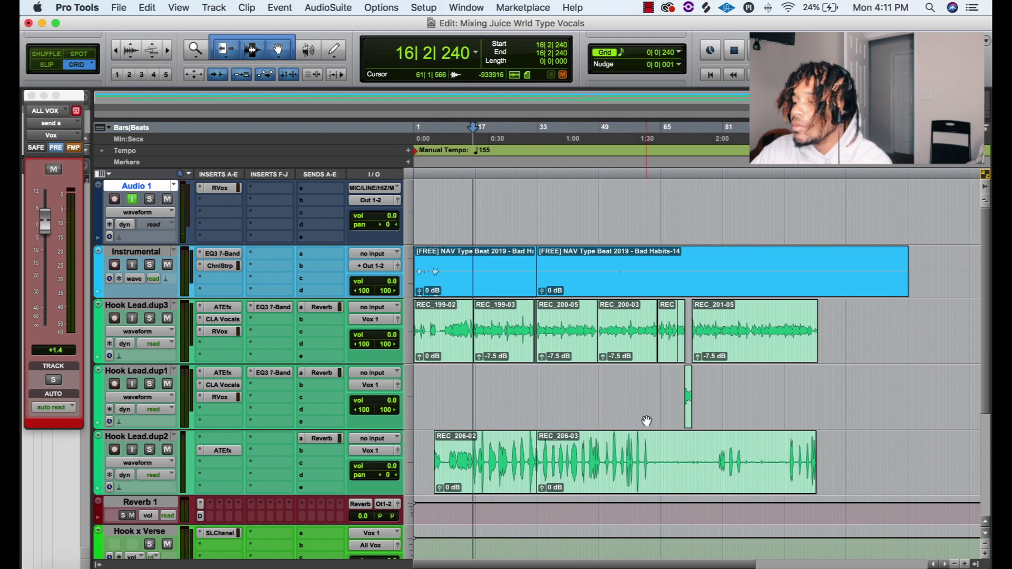
- Play from the end of bar 15, set the RVox compression on Hook Lead.dup3 to about -8.5, and lower its reverb send
click(471, 176)
key(t)
key(t)
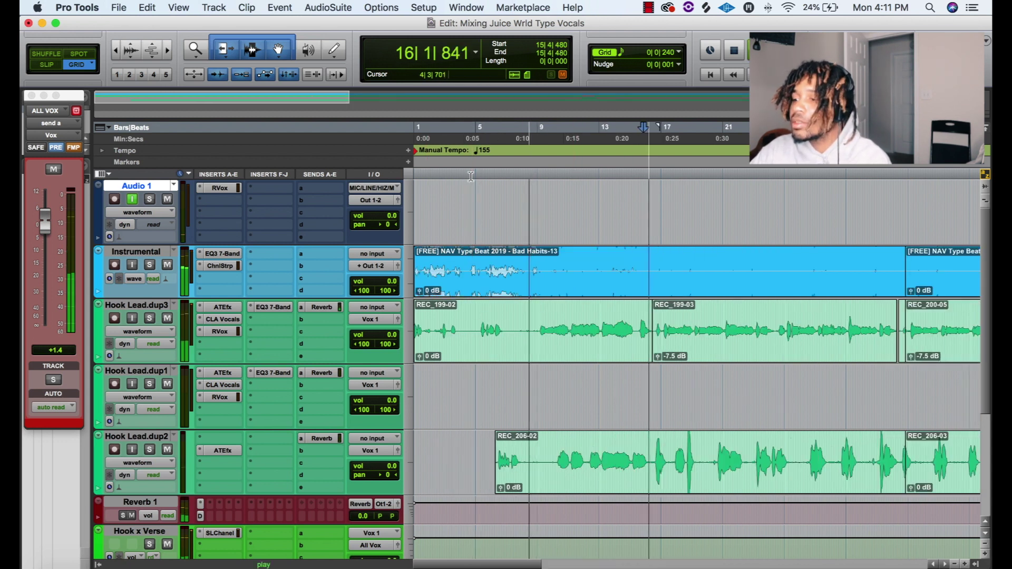
click(222, 332)
mouse_move(579, 258)
mouse_down()
mouse_move(575, 281)
mouse_move(577, 268)
mouse_up()
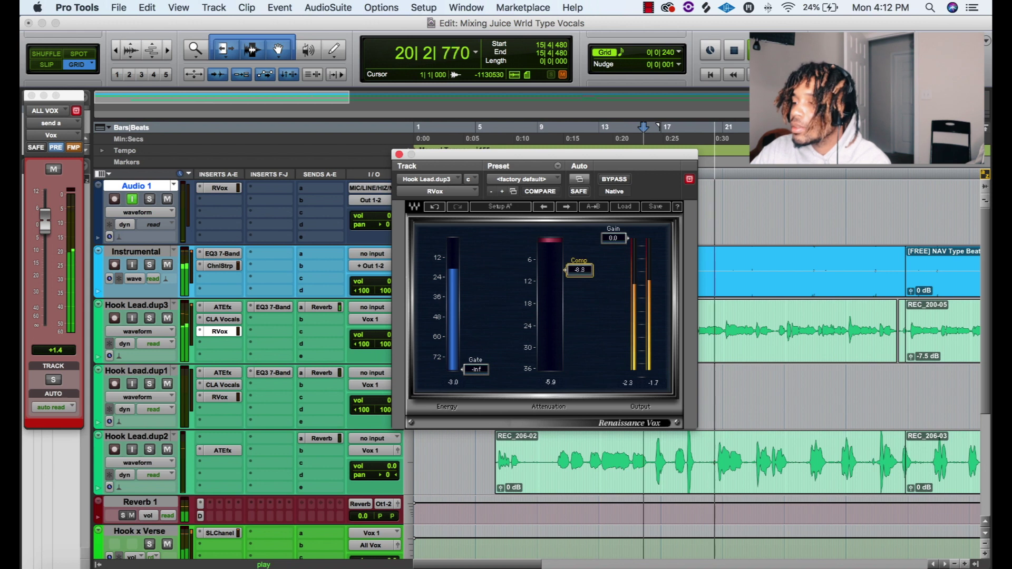
click(399, 155)
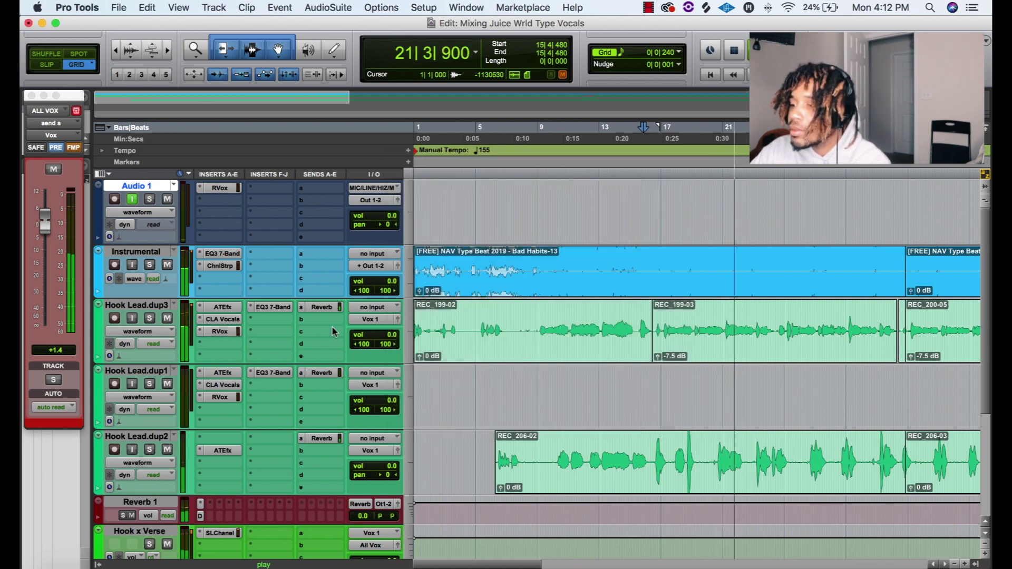
click(337, 307)
mouse_move(45, 295)
mouse_down()
mouse_move(50, 262)
mouse_move(51, 329)
mouse_move(53, 302)
mouse_up()
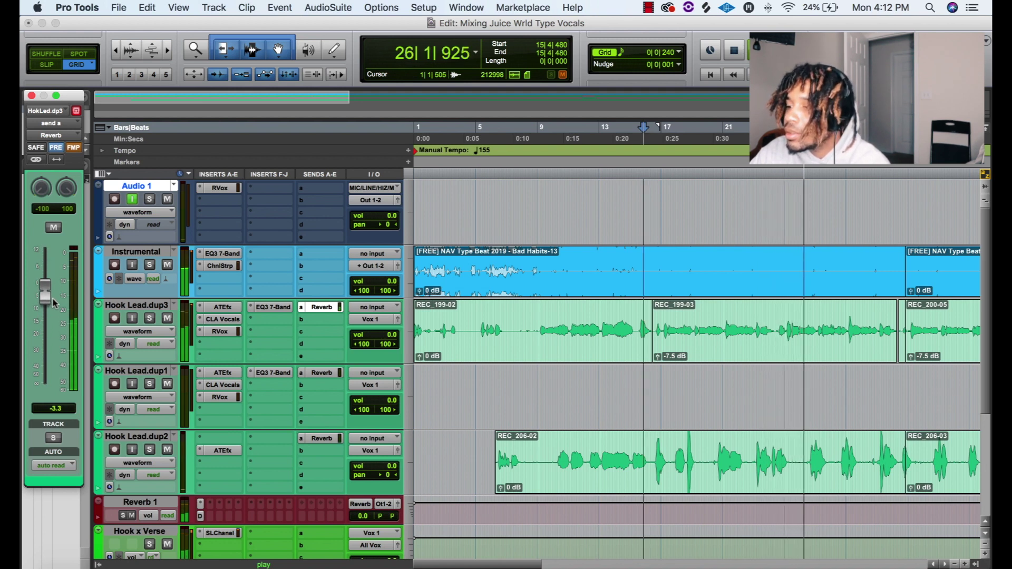
- In the Hook Lead.dup3 EQ, enable a 24 dB/oct high-pass filter at 180.8 Hz and cut the mid band 5.1 dB at 667.5 Hz
click(273, 307)
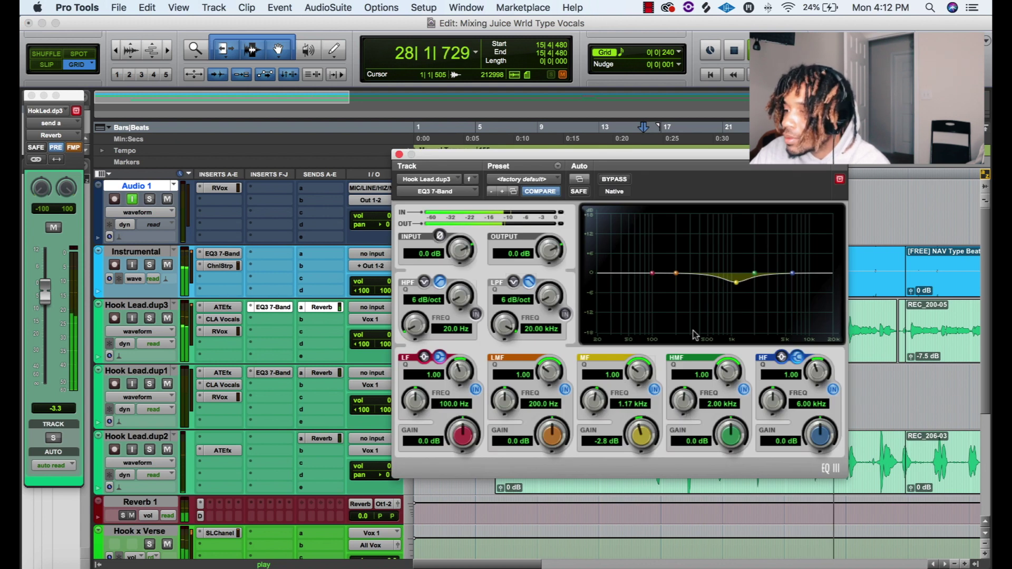
alt+click(638, 431)
click(476, 314)
drag(459, 296, 450, 202)
drag(415, 324, 414, 283)
drag(640, 433, 640, 448)
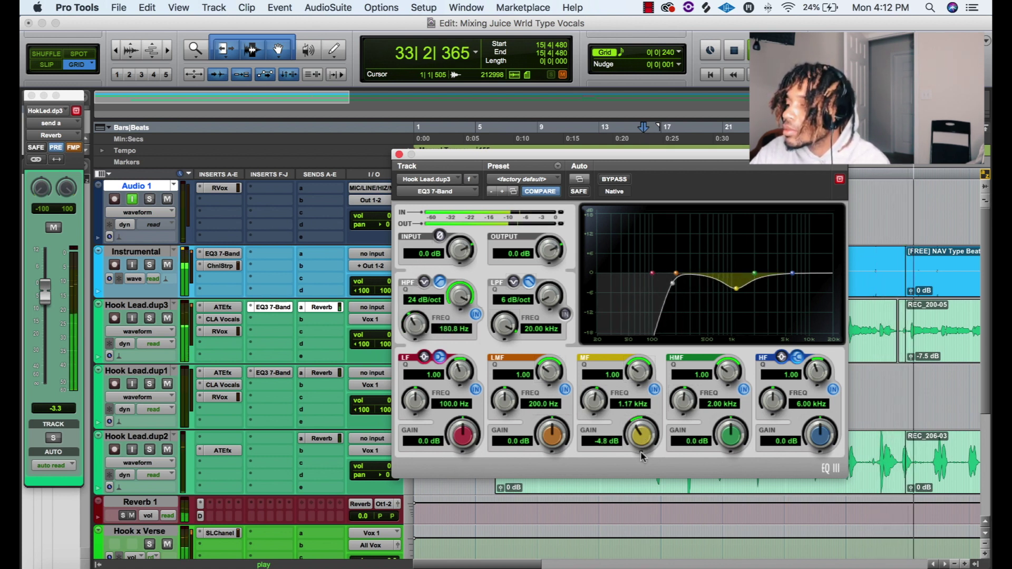
drag(594, 400, 592, 431)
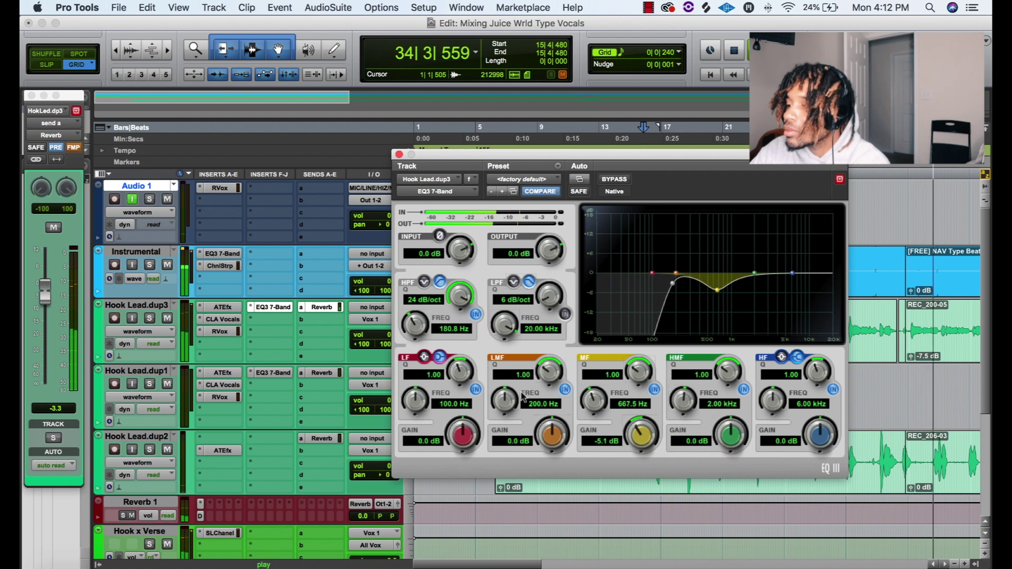
- Raise the EQ's high-pass frequency to 197.8 Hz and boost the high-mid band 3.1 dB at 2.65 kHz with Q 0.41
drag(415, 327, 414, 322)
mouse_move(732, 438)
mouse_down()
mouse_move(734, 418)
mouse_move(732, 433)
mouse_up()
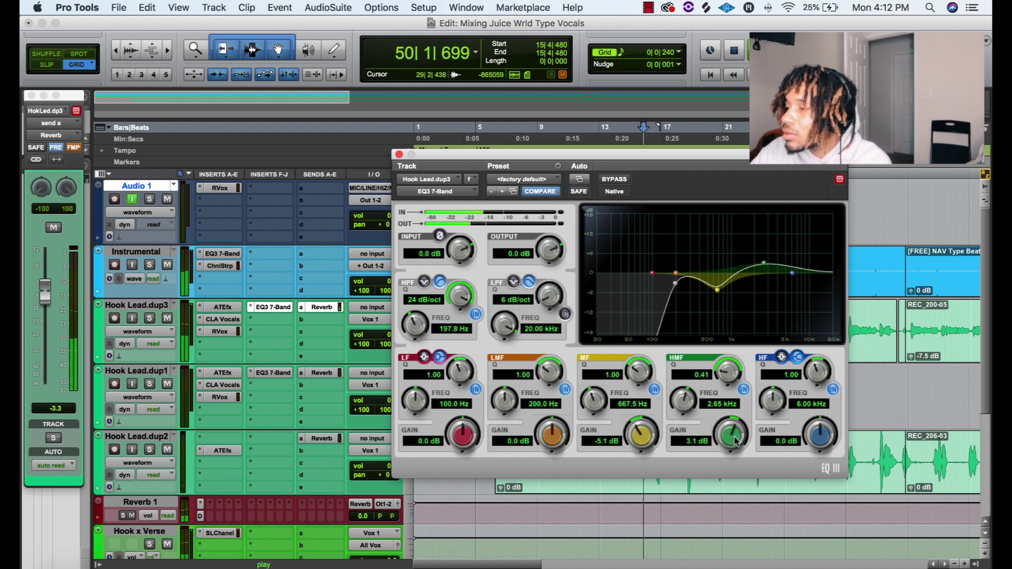
drag(759, 154, 803, 148)
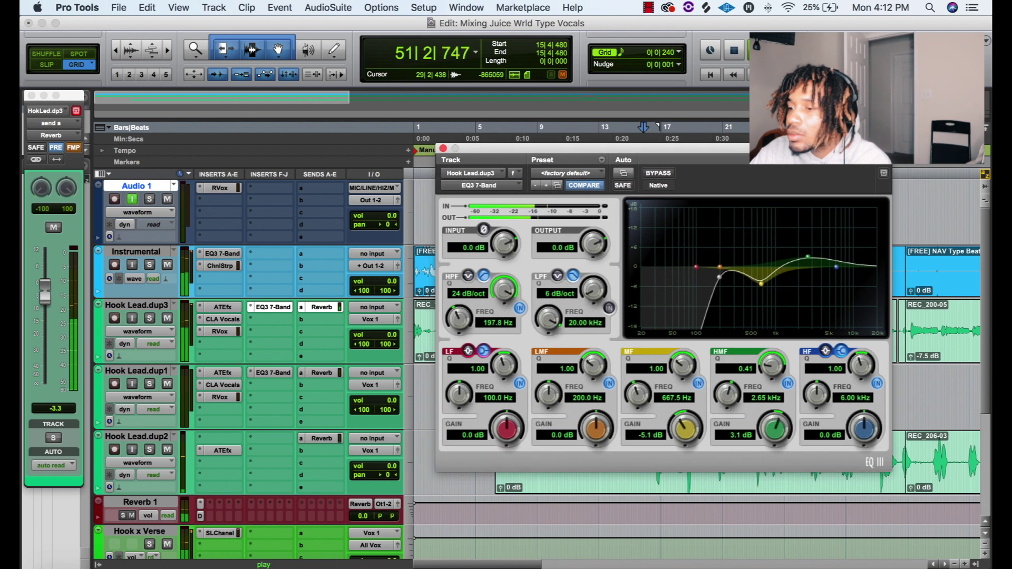
- Lower the treble in CLA Vocals on Hook Lead.dup3 to about 0
click(227, 319)
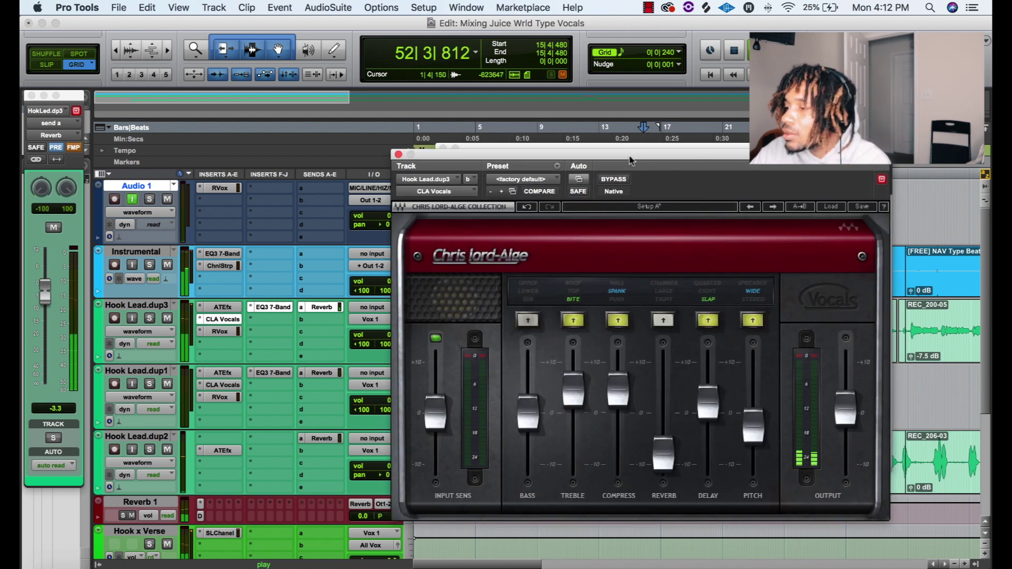
drag(674, 159, 377, 190)
drag(285, 414, 278, 427)
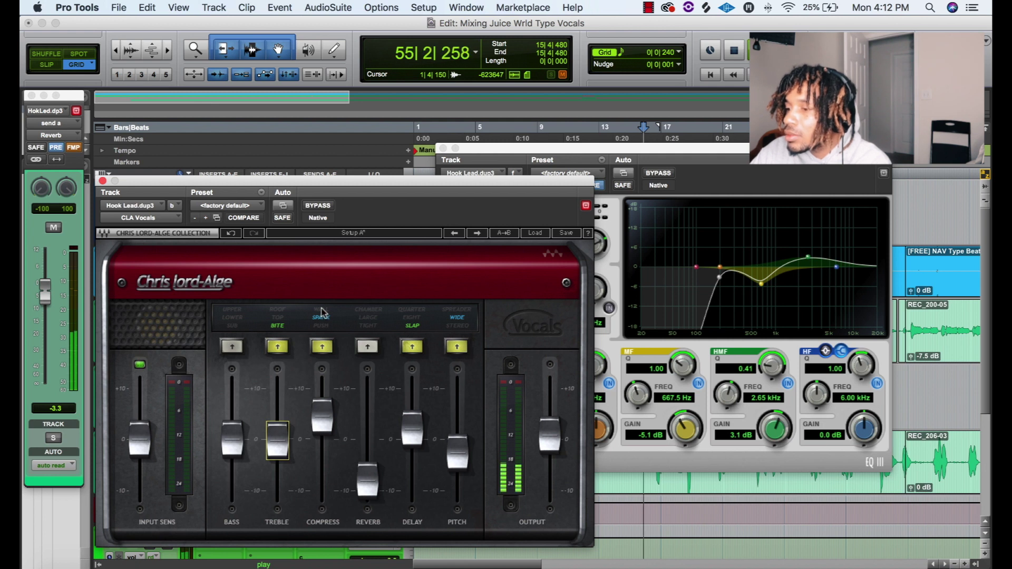
- Set the CLA Vocals compression to Push at 5.2, and turn its pitch effect off with the level fully down
drag(322, 407, 317, 390)
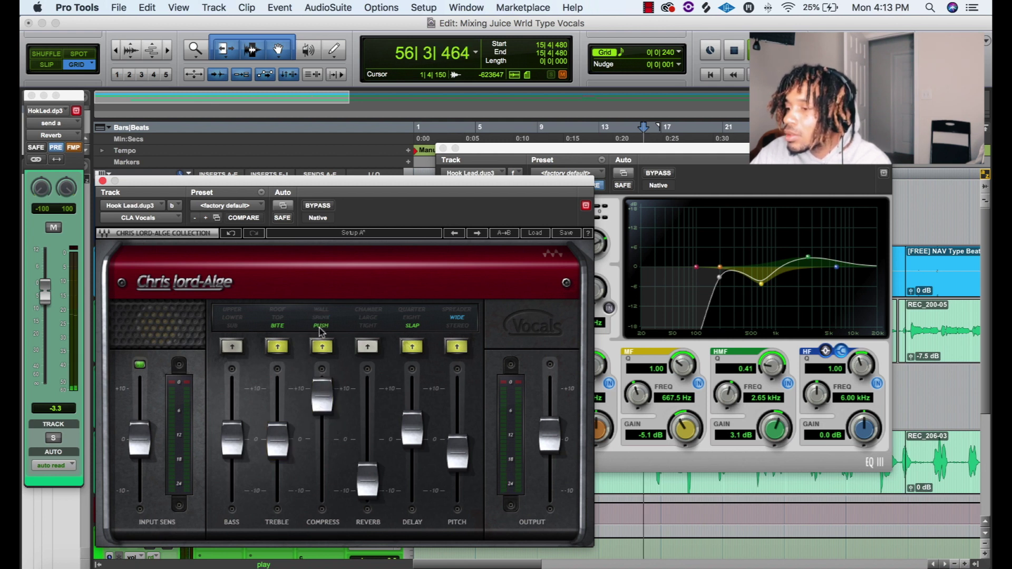
drag(322, 388, 322, 416)
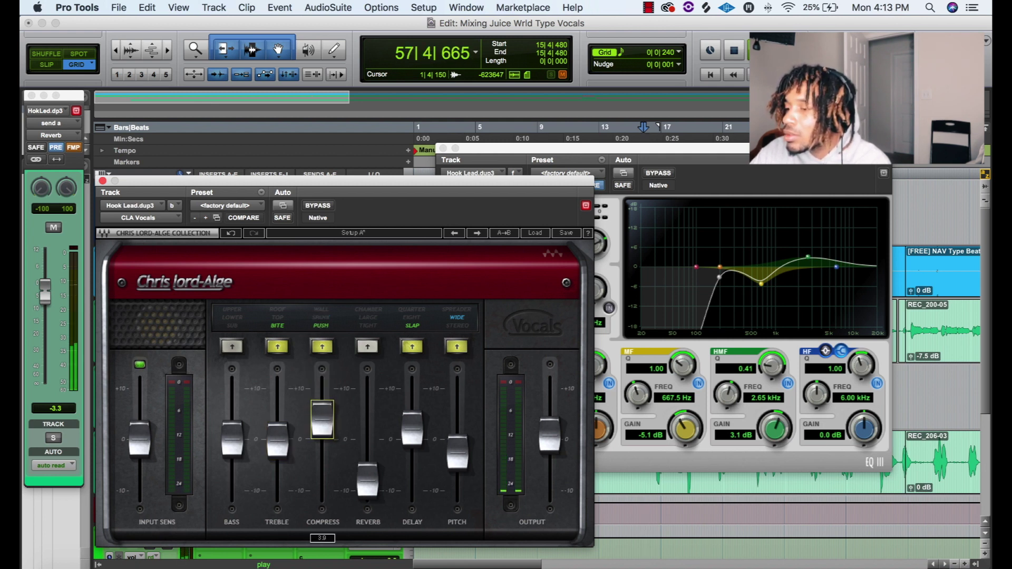
drag(457, 453, 458, 490)
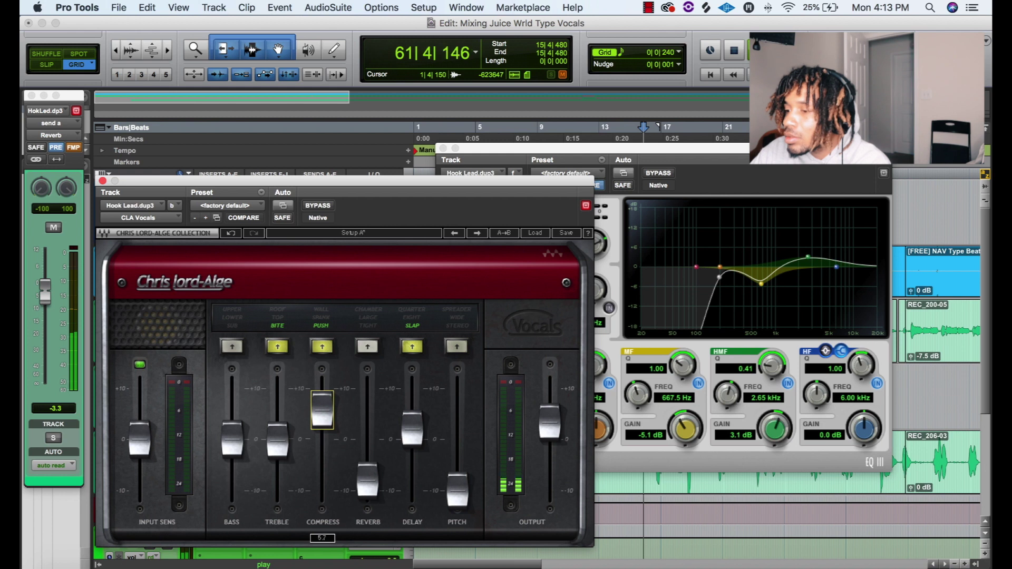
click(103, 181)
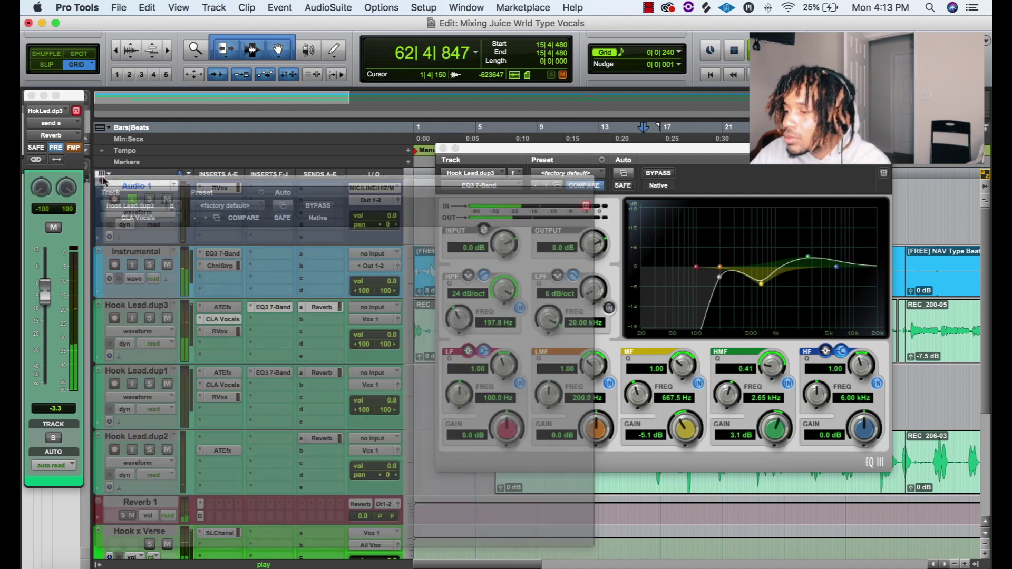
- Set the RVox compression on Hook Lead.dup3 to -10.8 and close the open plug-in windows
click(236, 331)
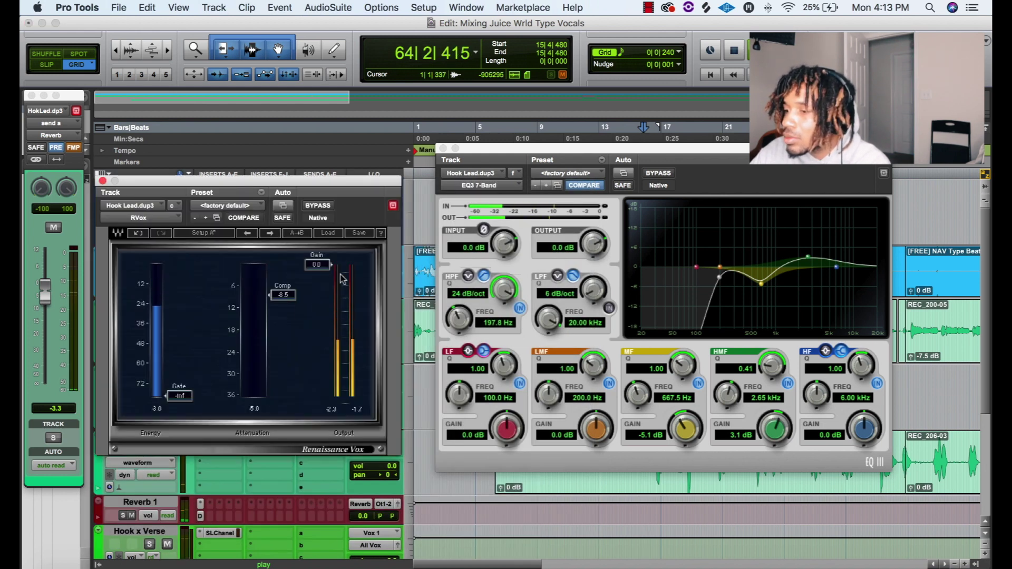
drag(283, 307, 283, 304)
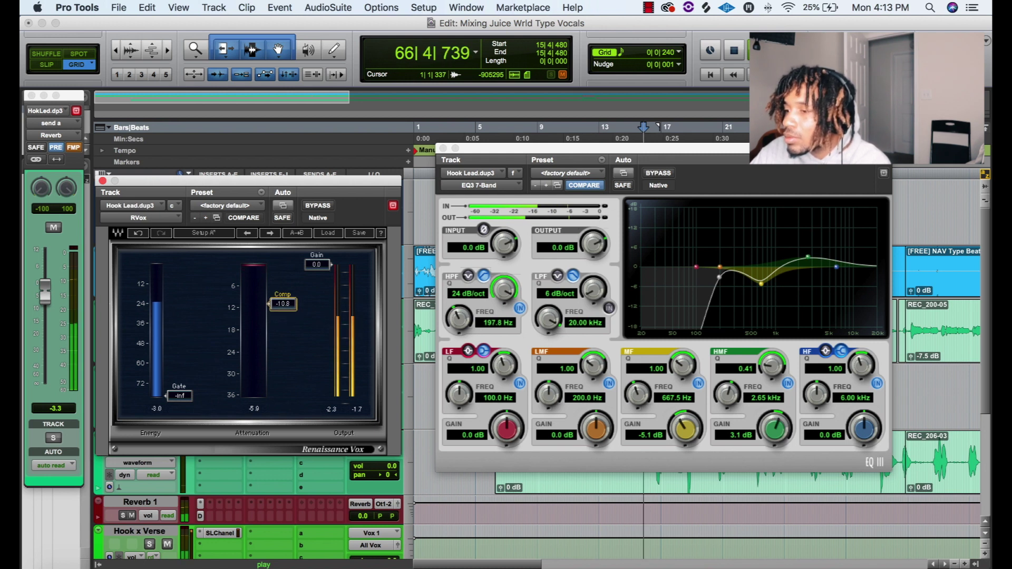
click(102, 181)
click(443, 148)
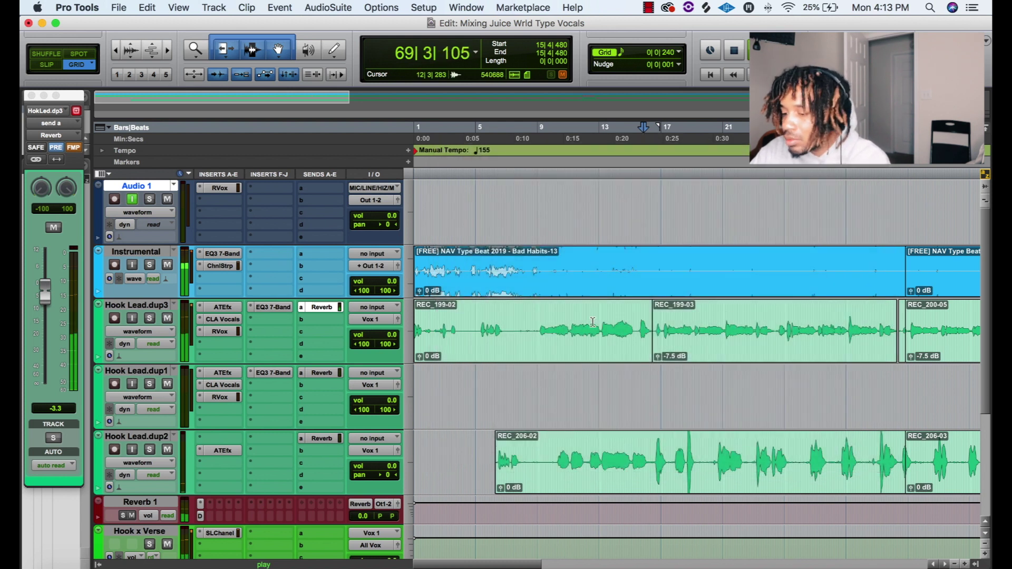
- Listen to the hook around bars 70 to 72 and lower the clip gain of REC_205-01 on Hook Lead.dup1 to -13.2 dB
key(r)
key(r)
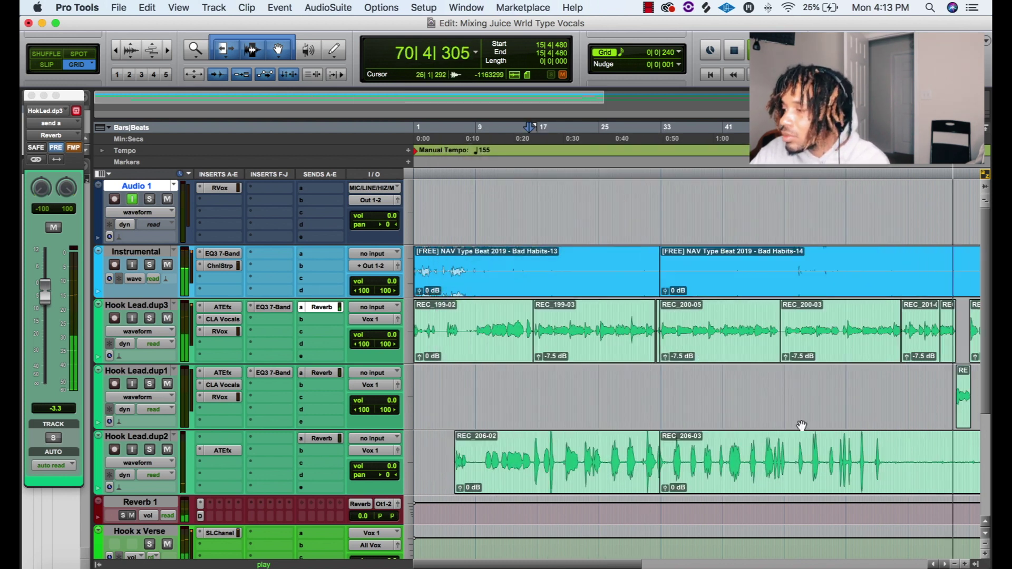
key(t)
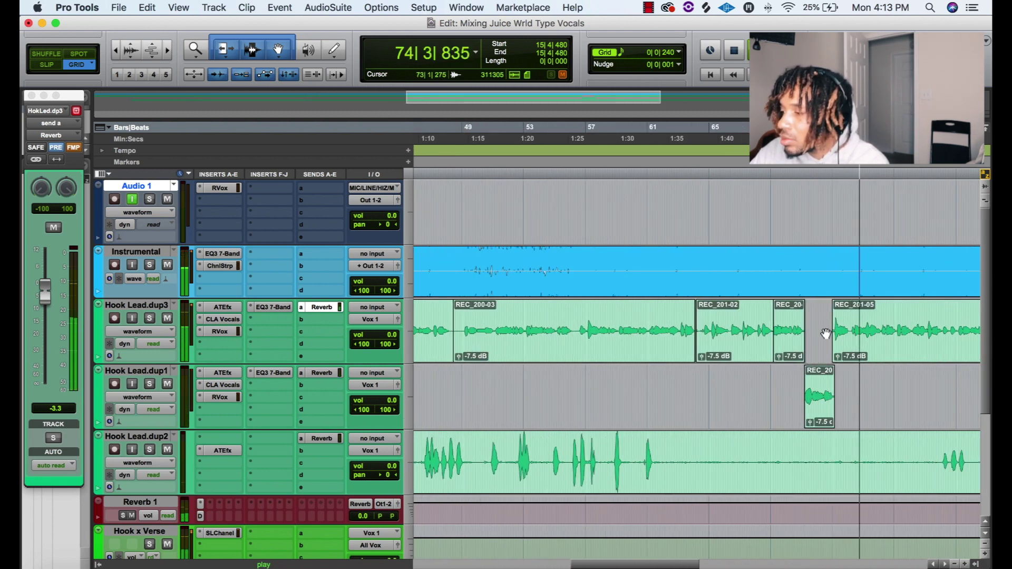
key(space)
click(786, 247)
key(space)
key(space)
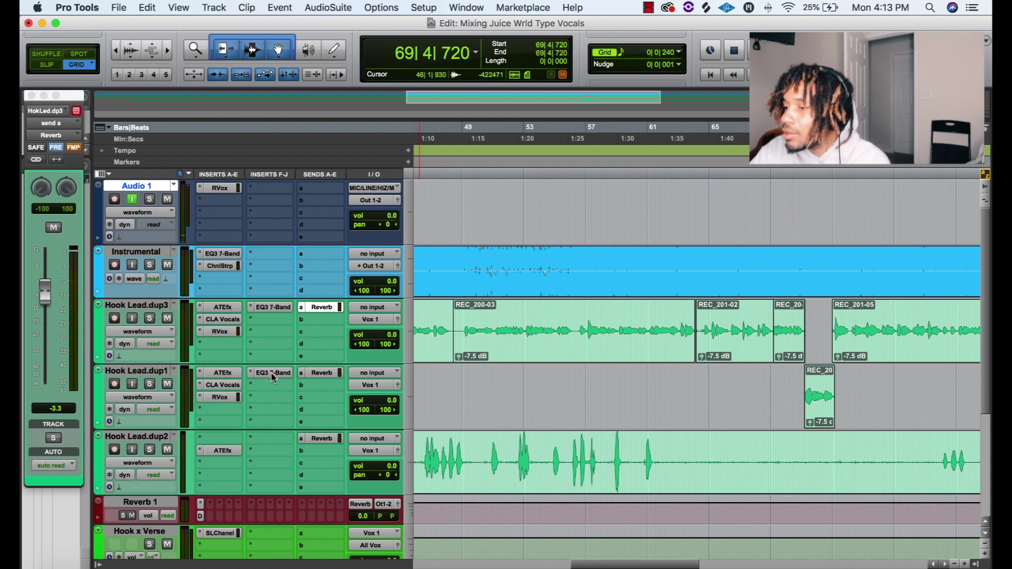
key(space)
key(t)
key(t)
key(t)
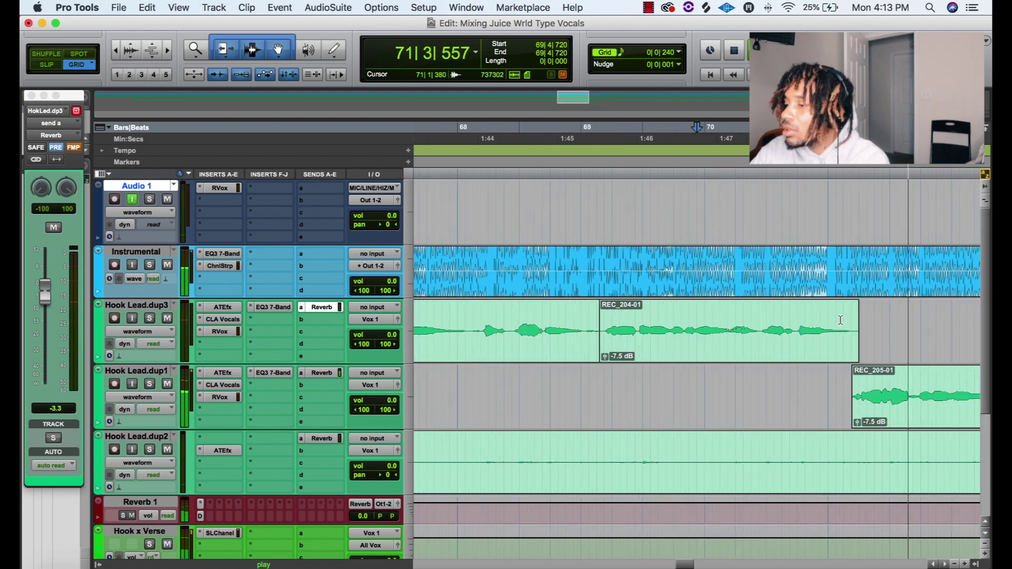
drag(858, 423, 858, 436)
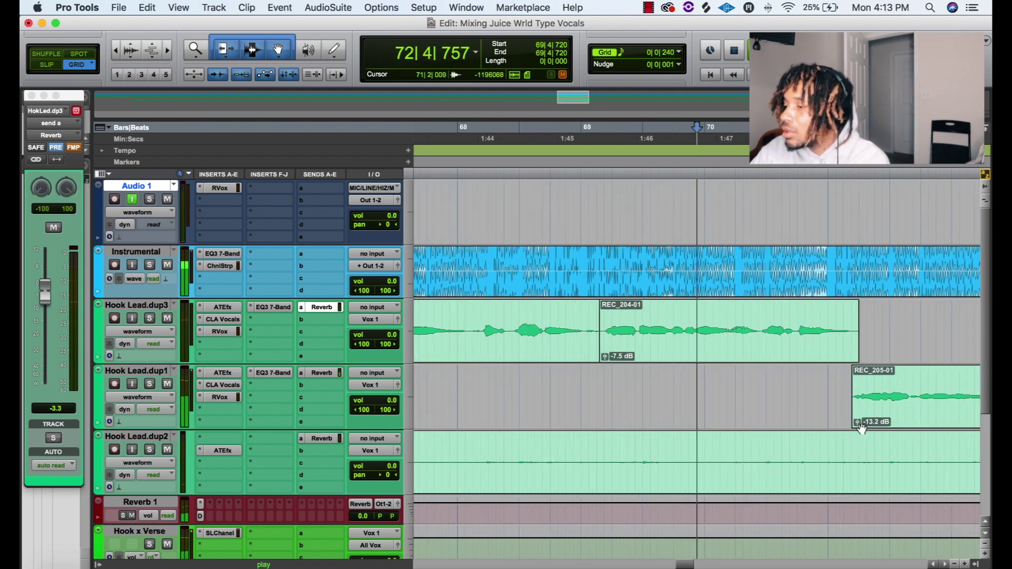
- Play back the transition from bar 68 and increase the height of the Instrumental track
click(560, 186)
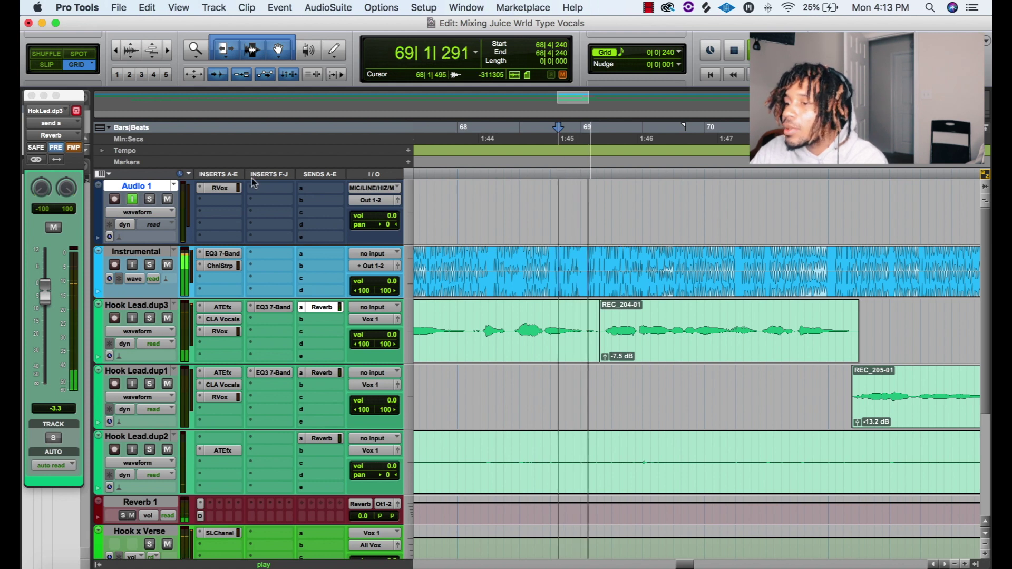
drag(827, 253, 939, 262)
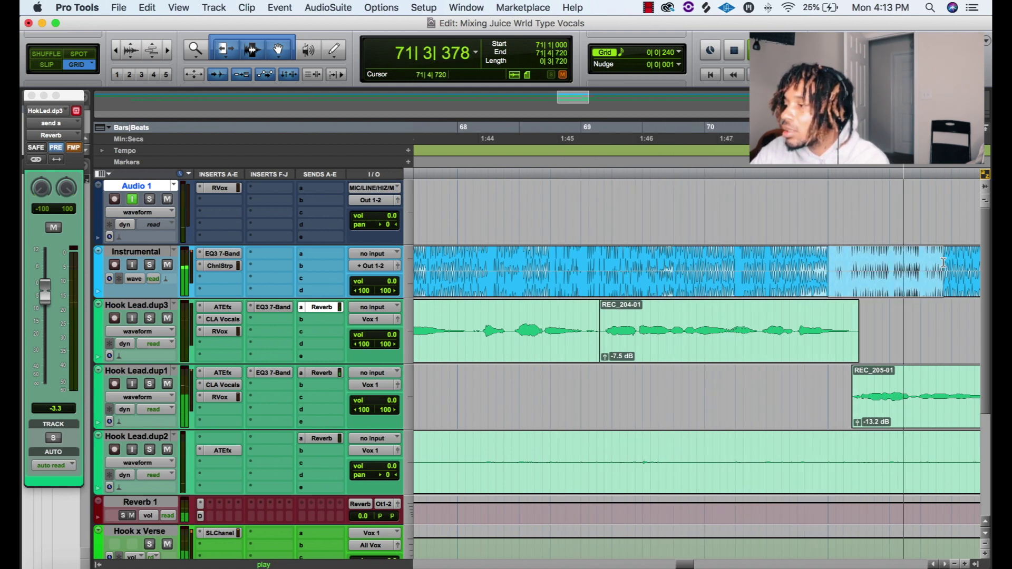
click(913, 329)
key(r)
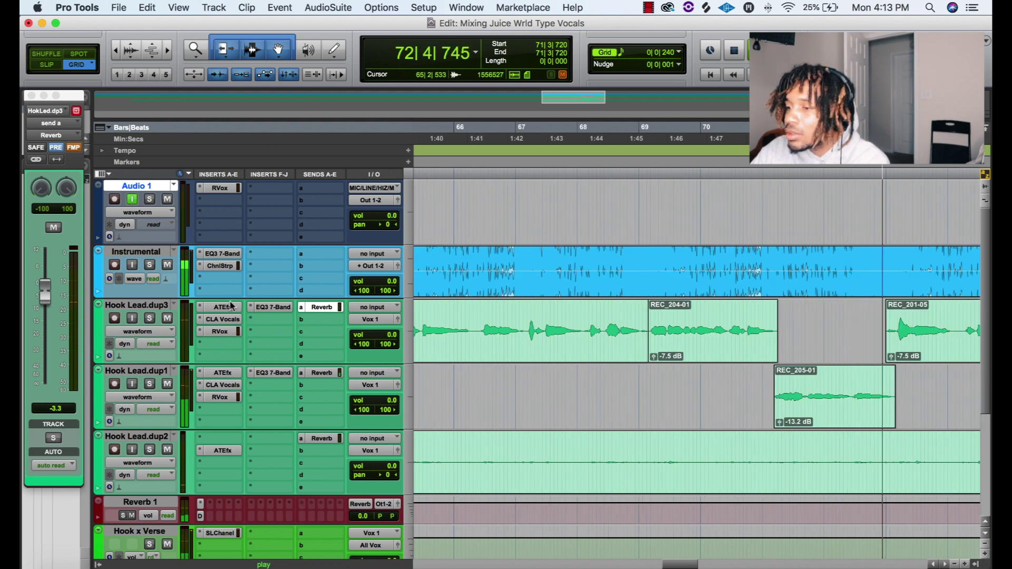
key(space)
key(space)
drag(232, 297, 232, 322)
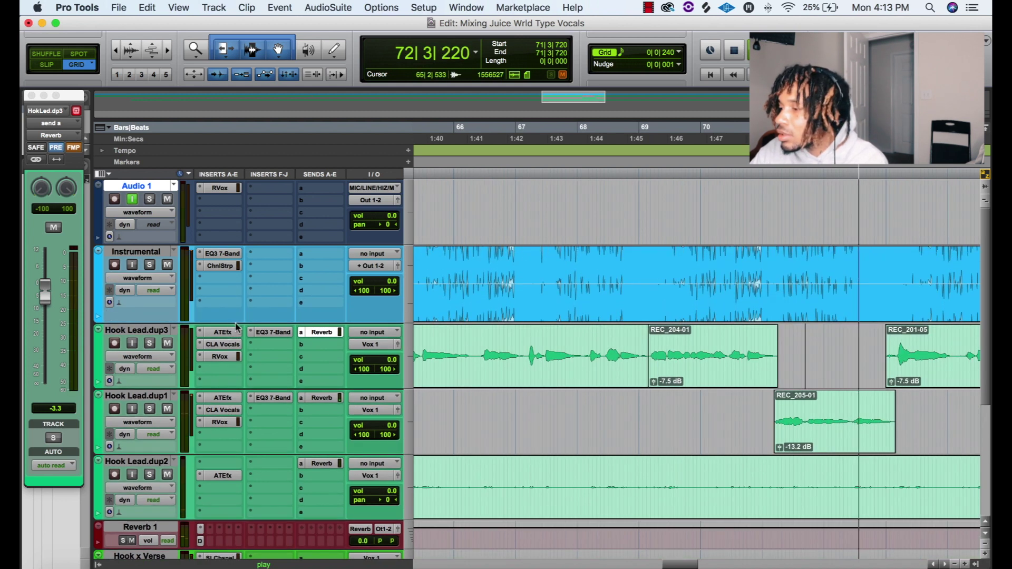
- Delete the Instrumental section from 71|1|000 to 72|3|000 to drop the beat out under REC_205-01, and replay the transition
click(738, 169)
key(t)
key(t)
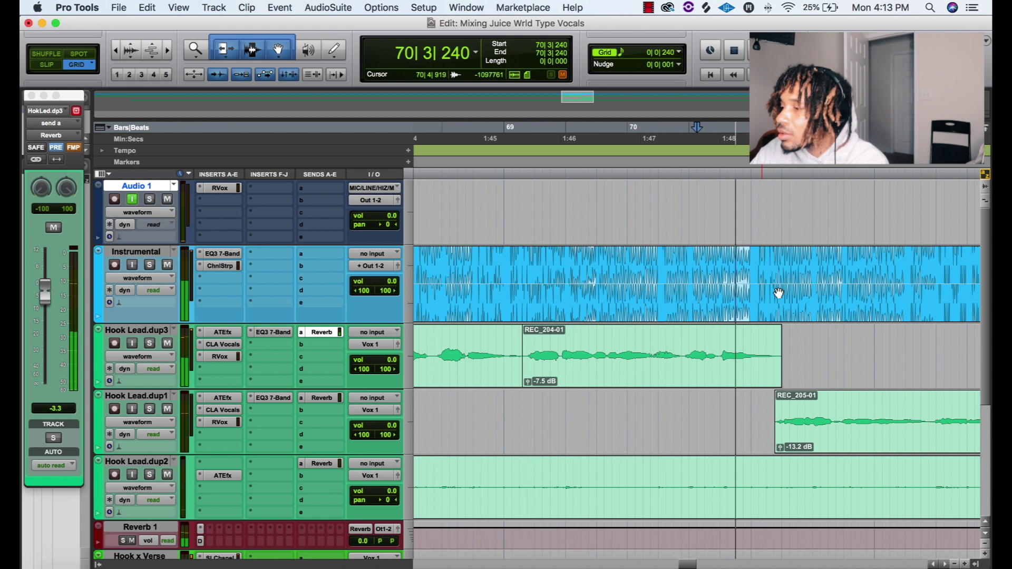
scroll(778, 293, right, 4)
key(space)
key(space)
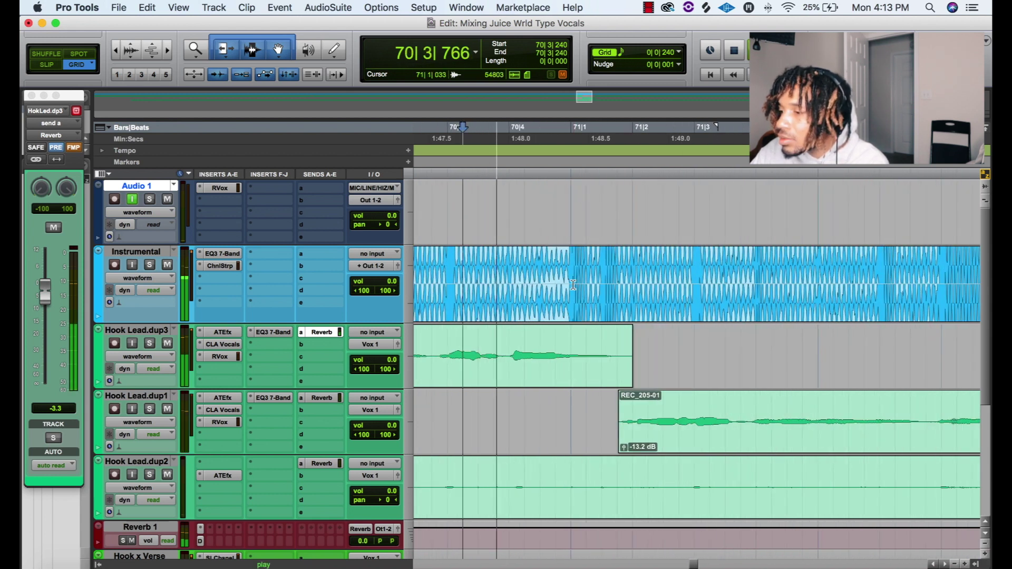
drag(571, 271, 941, 285)
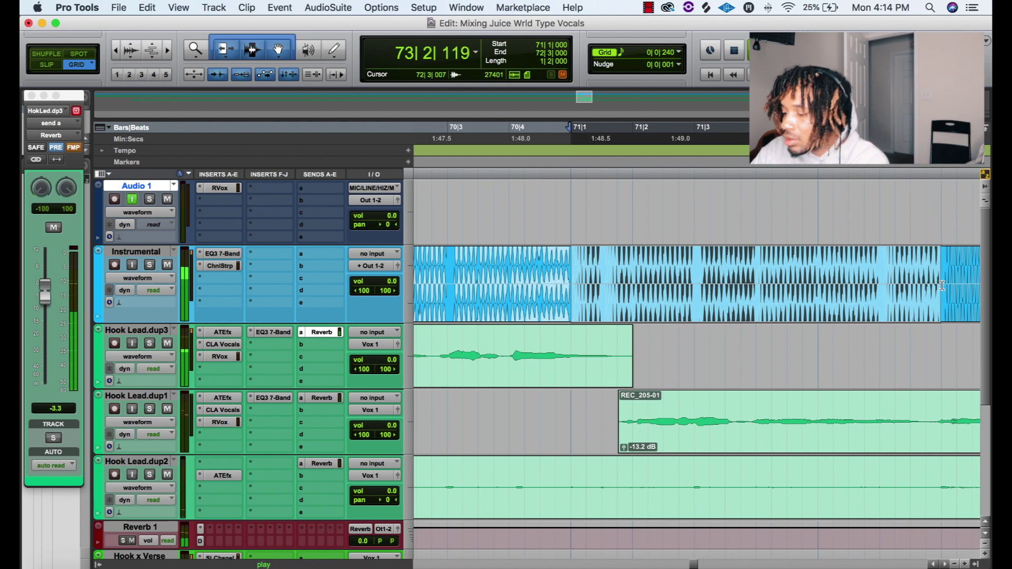
key(Delete)
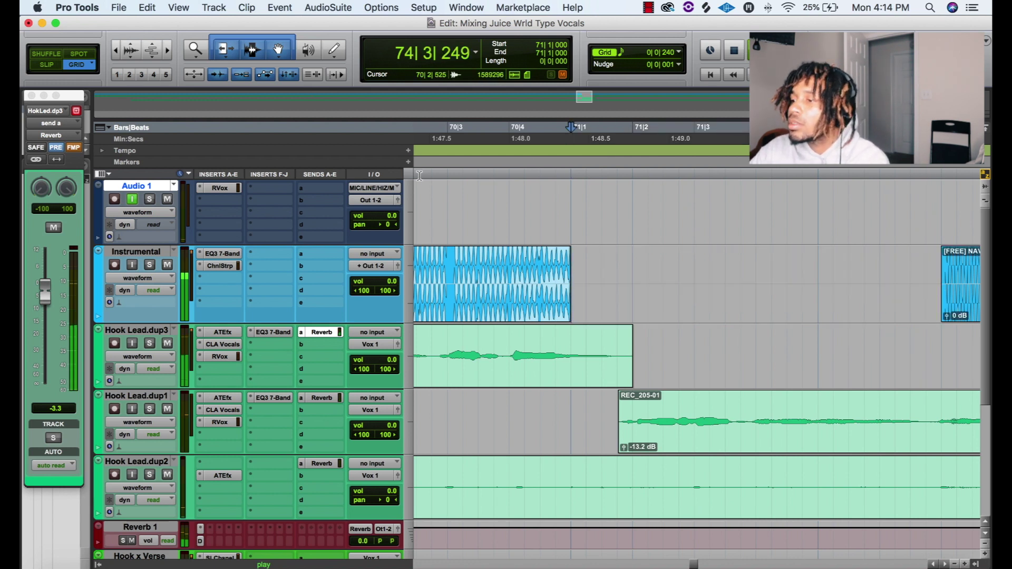
key(super+bracketleft)
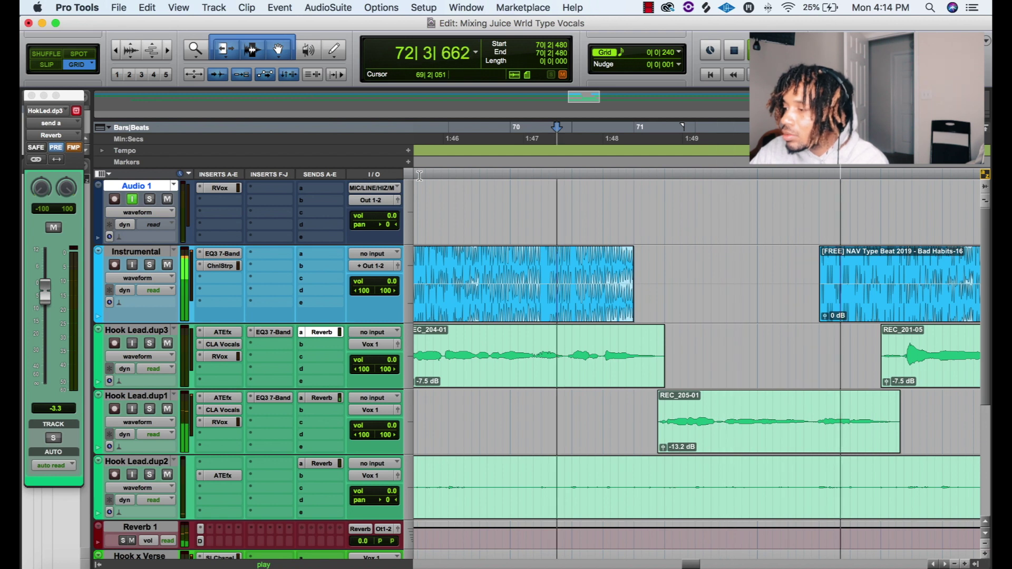
- Extend the Instrumental clip before the gap to 71|2|000 and separate its final beat at 71|1|000
key(space)
key(space)
key(super+bracketright)
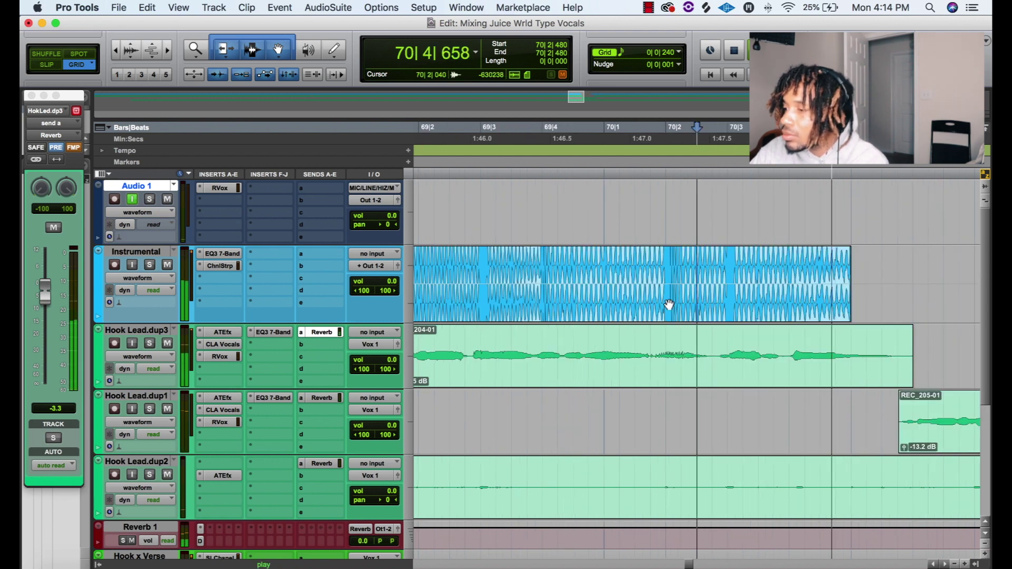
drag(745, 290, 810, 293)
click(572, 167)
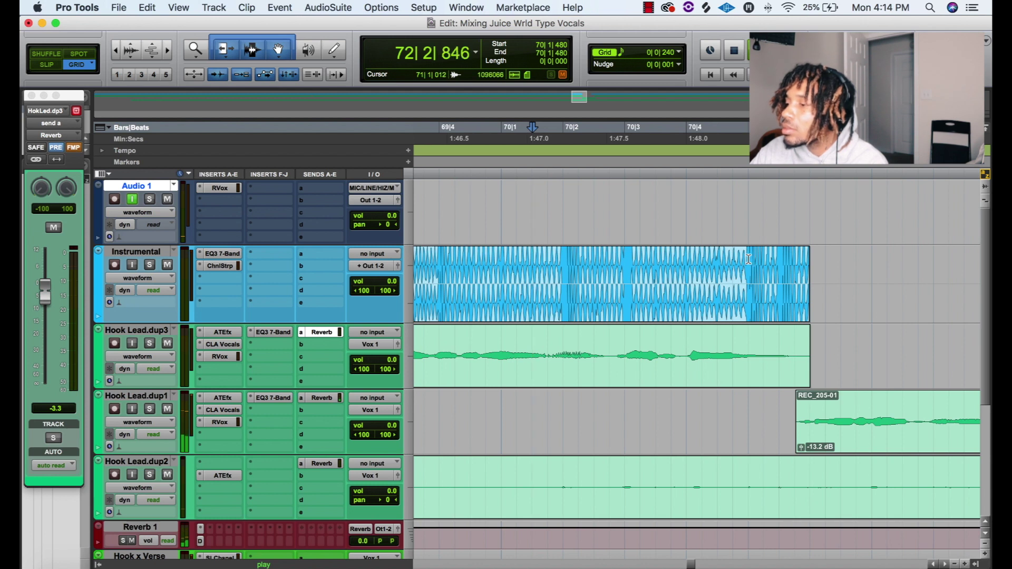
click(786, 307)
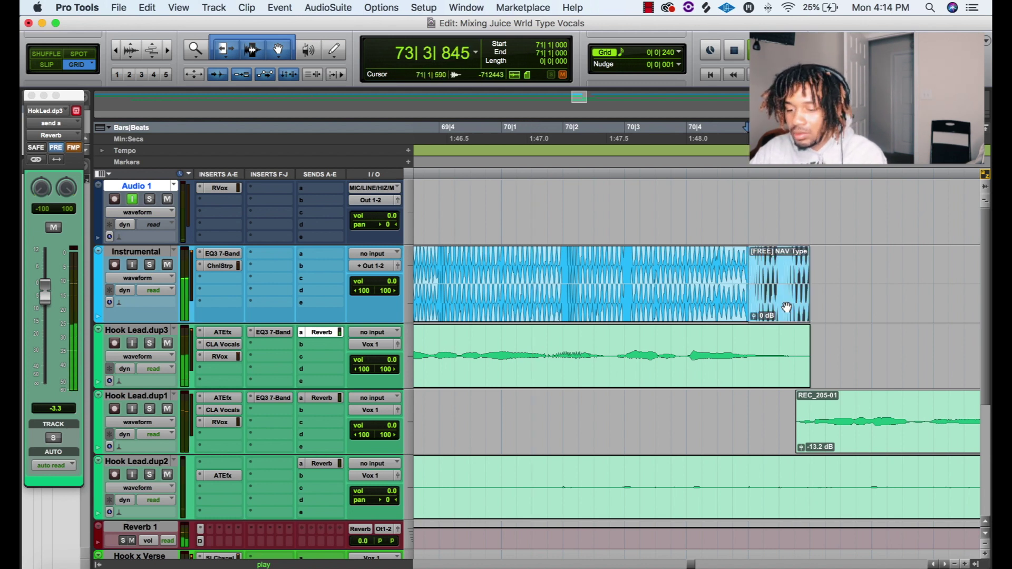
- Duplicate the one-beat Instrumental clip twice and place the copies at 71|3|000 and 72|1|000
key(super+d)
key(super+d)
click(551, 175)
key(r)
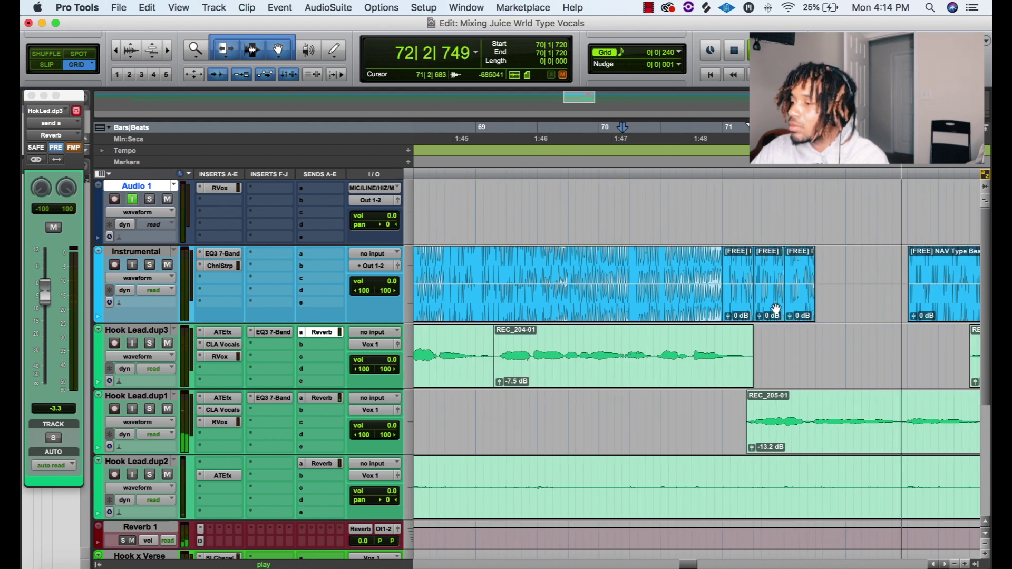
drag(798, 309, 853, 309)
drag(772, 318, 802, 319)
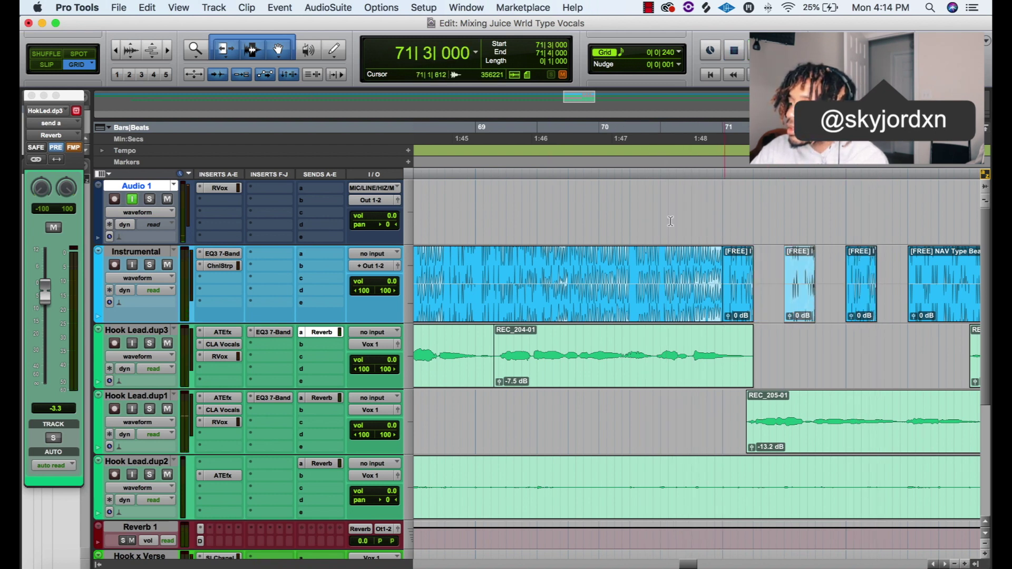
- Trim the Instrumental copies at 71|3|000 and 72|1|000 to half a beat and replay from 70|3|240
click(654, 181)
key(space)
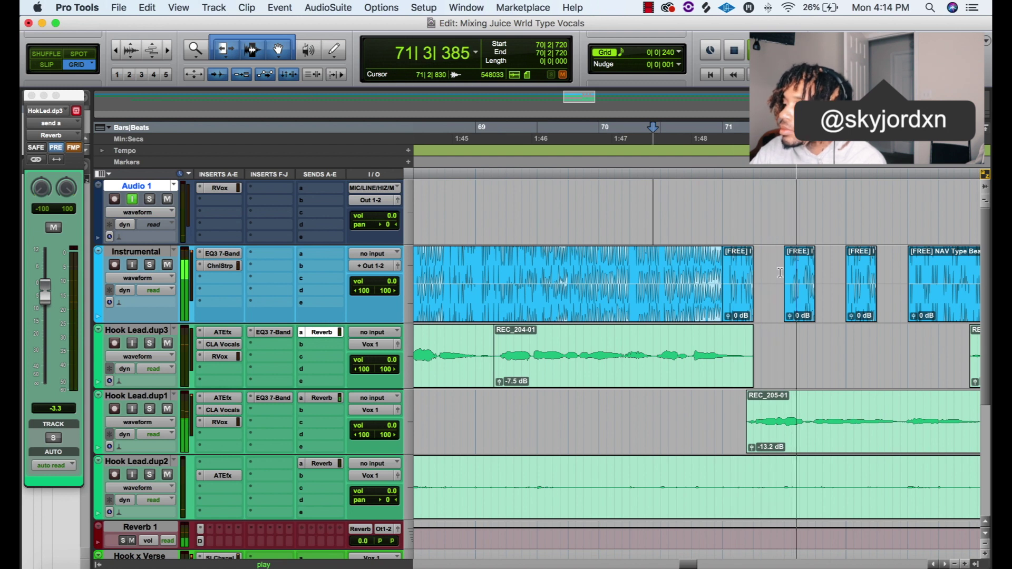
click(799, 293)
drag(794, 290, 858, 294)
click(668, 269)
key(space)
key(t)
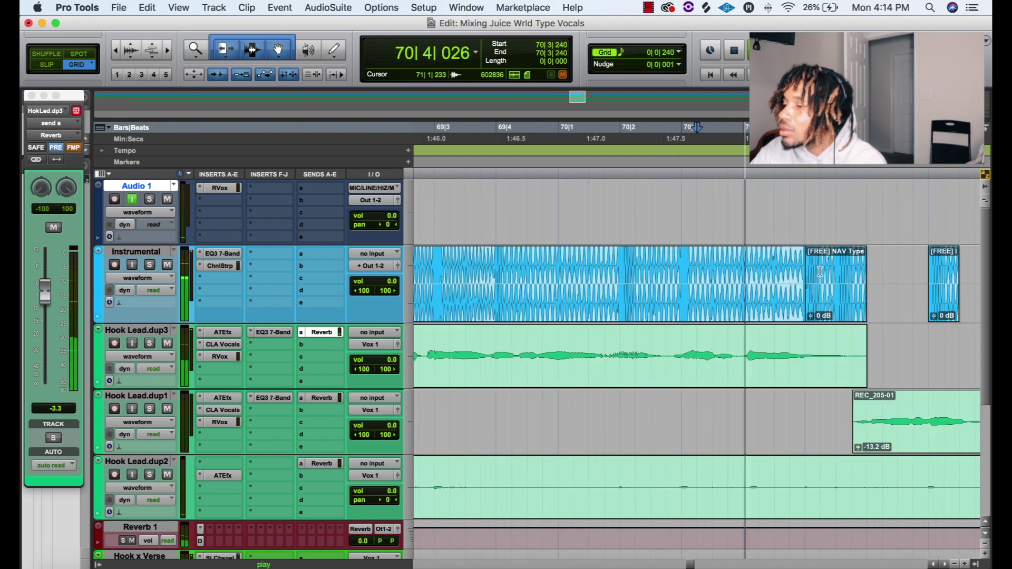
- Shorten the Instrumental slice at 71|3|000 to a quarter beat and replay from 71|1|000
scroll(820, 271, right, 2)
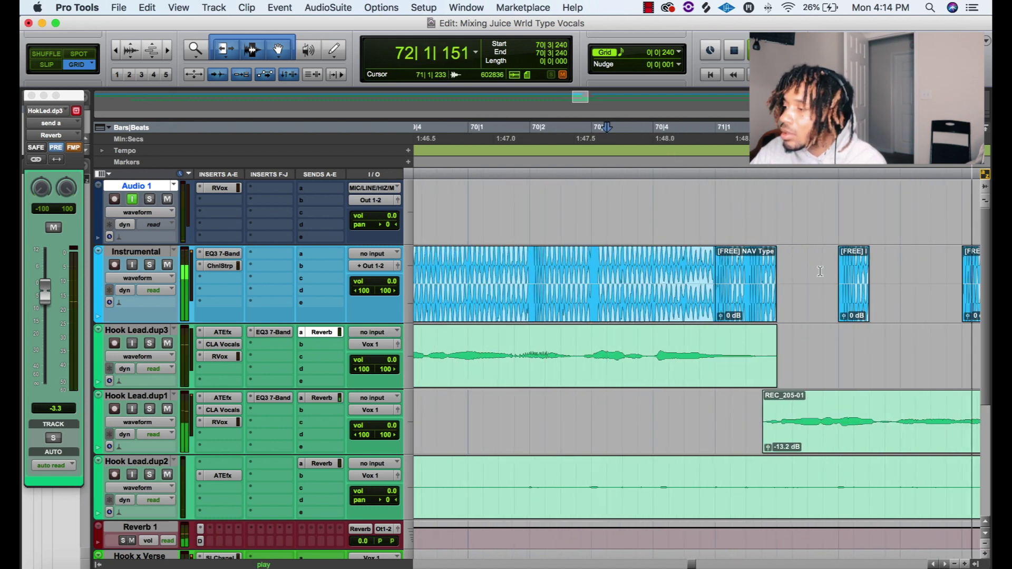
drag(831, 298, 813, 299)
key(space)
click(681, 174)
key(space)
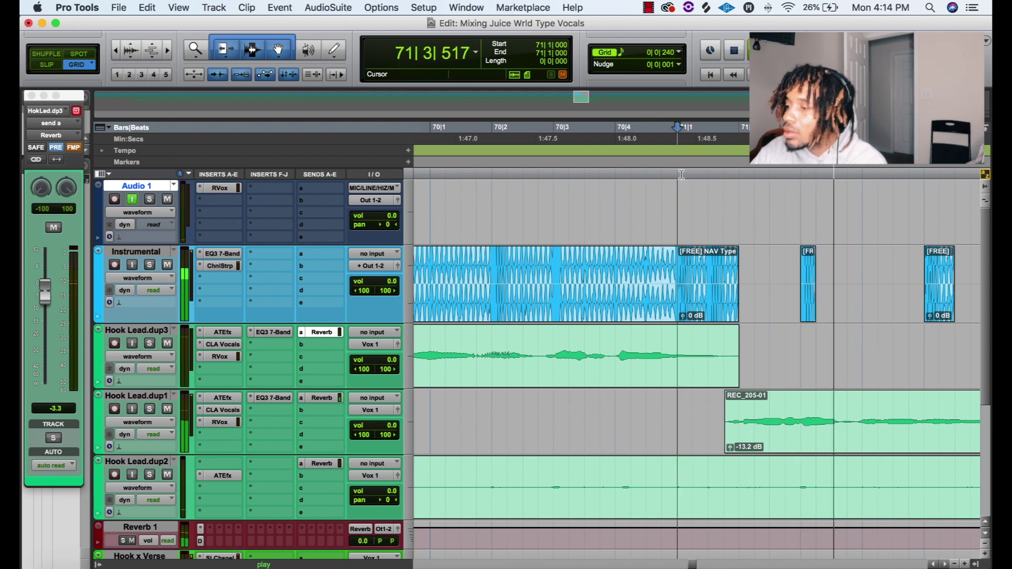
- Copy the quarter-beat Instrumental slice to 71|3|480 and 71|4|000 and listen to the stutter
click(937, 308)
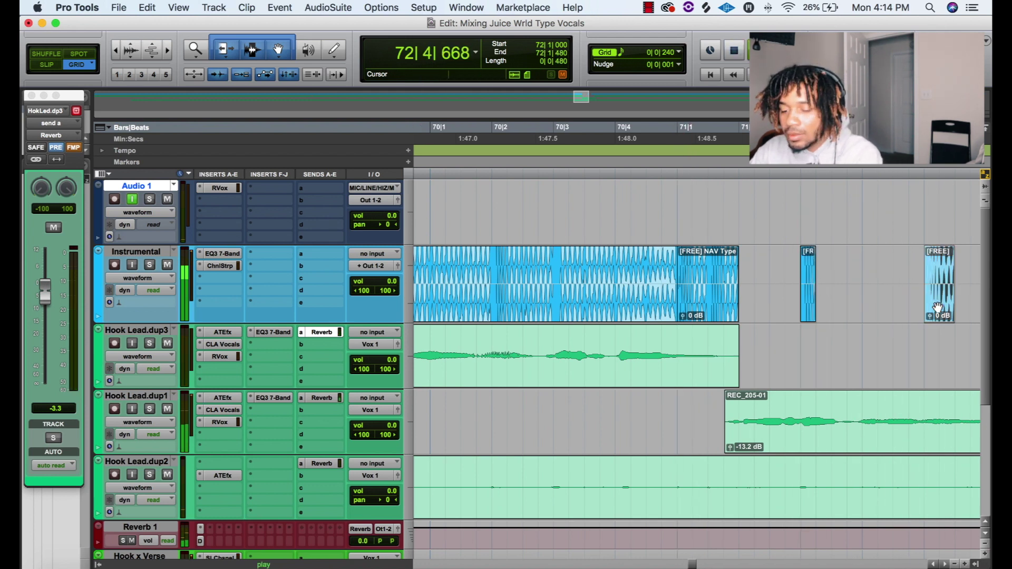
key(space)
click(577, 166)
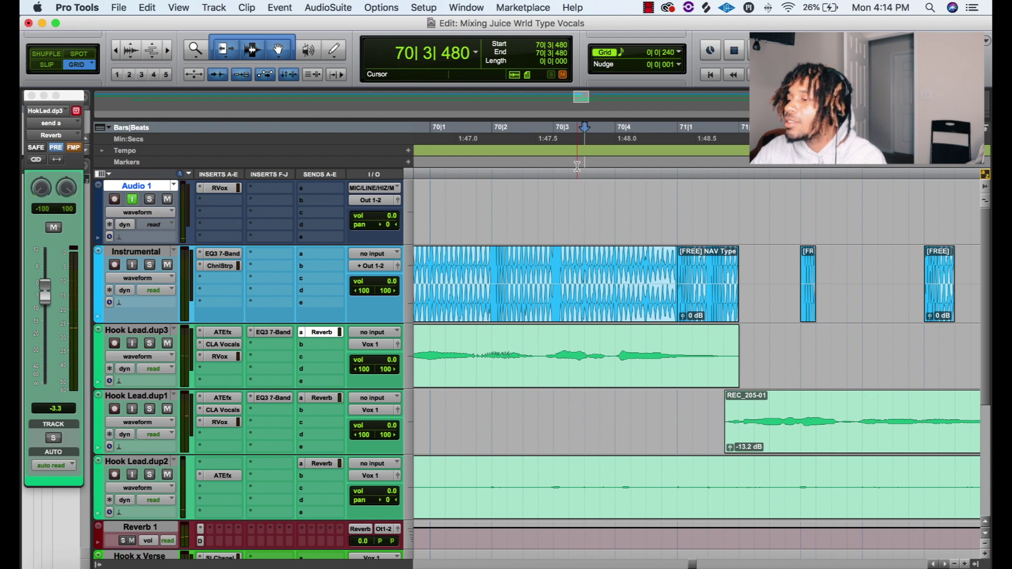
key(space)
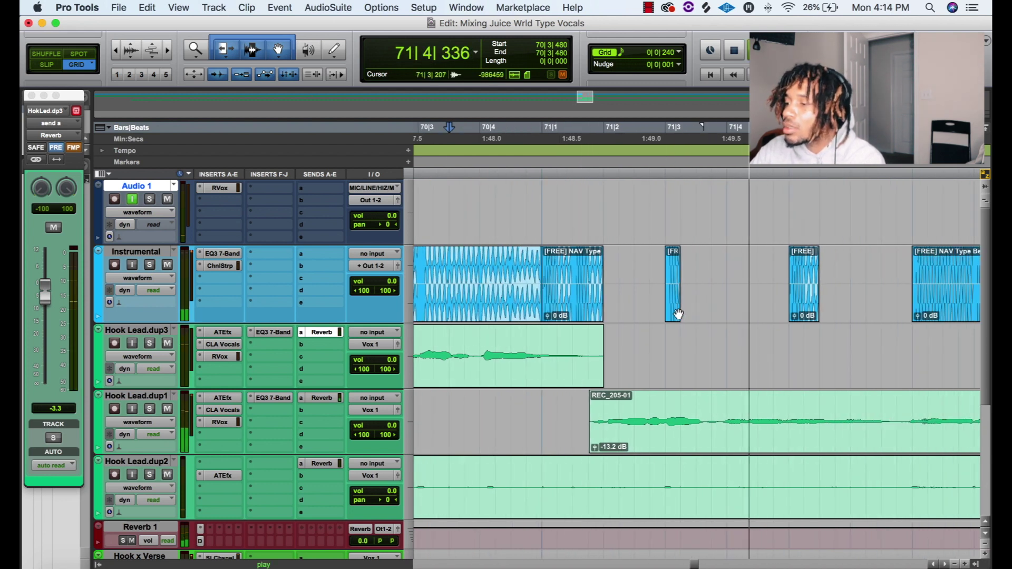
drag(679, 314, 735, 312)
click(512, 166)
key(space)
key(space)
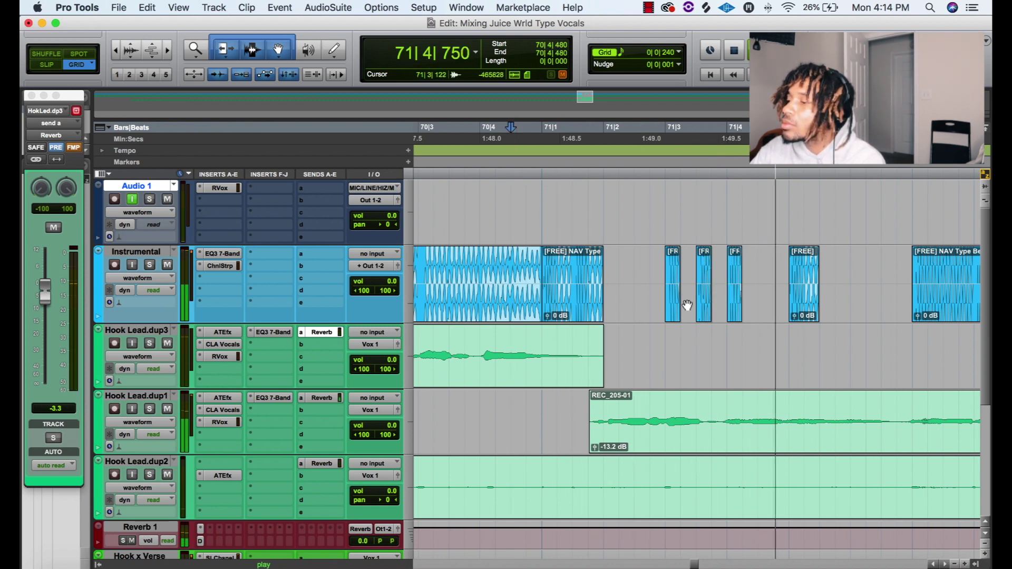
- Move the two copied quarter-beat slices to 71|4|000 and 71|4|480 and replay from 70|4|000
drag(734, 310, 760, 309)
key(space)
key(space)
key(space)
drag(702, 306, 732, 306)
click(477, 181)
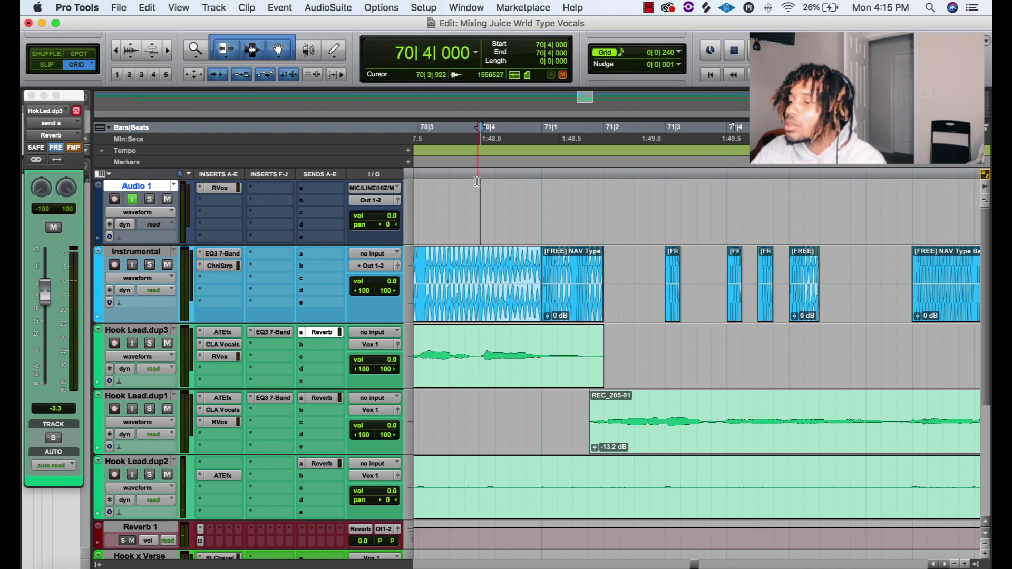
key(space)
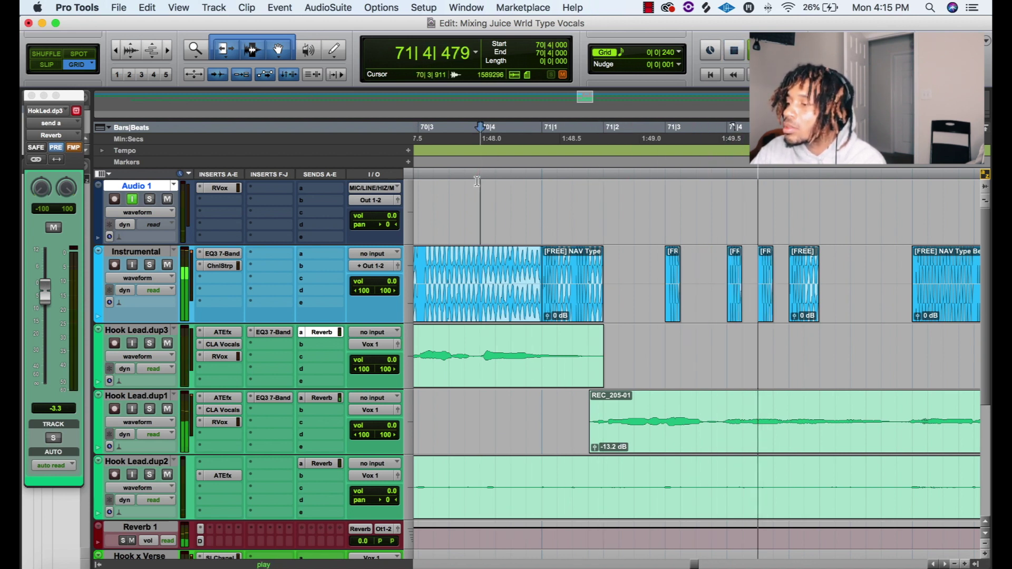
- Lengthen the Instrumental slices at 71|4|000 and 71|4|480 to half a beat each and replay from 70|4|000
drag(739, 296, 751, 296)
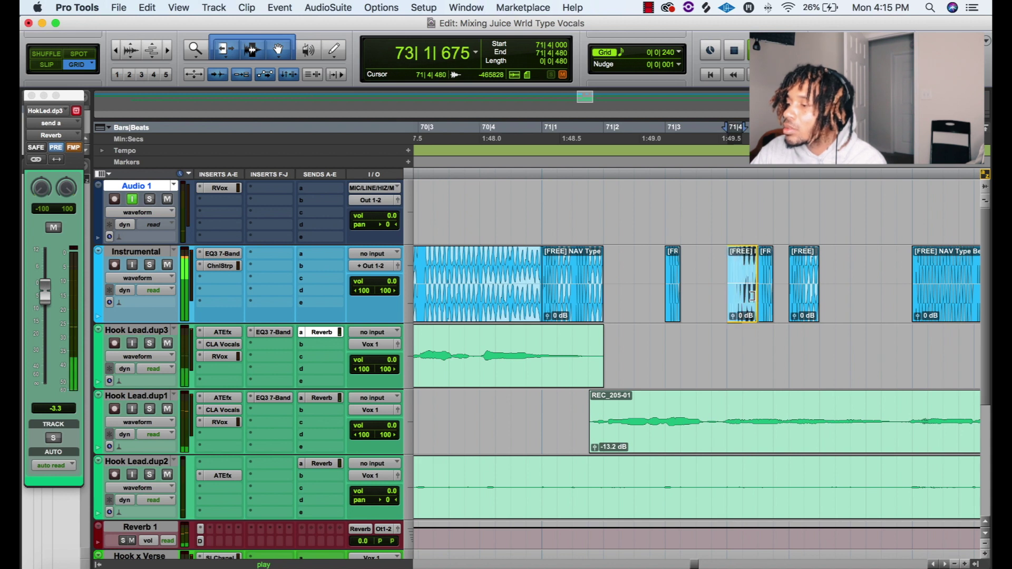
click(769, 298)
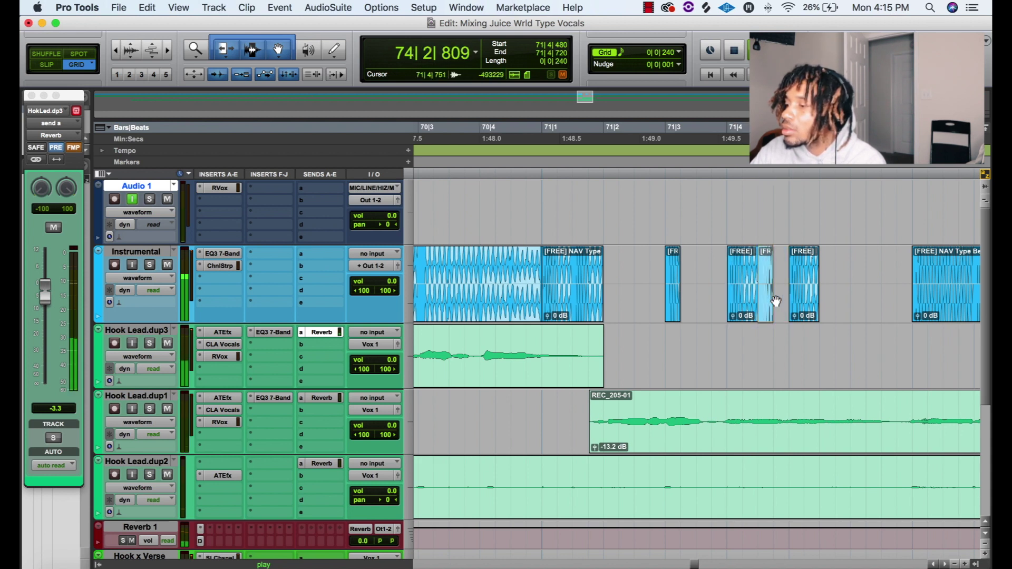
drag(769, 296, 781, 296)
click(480, 175)
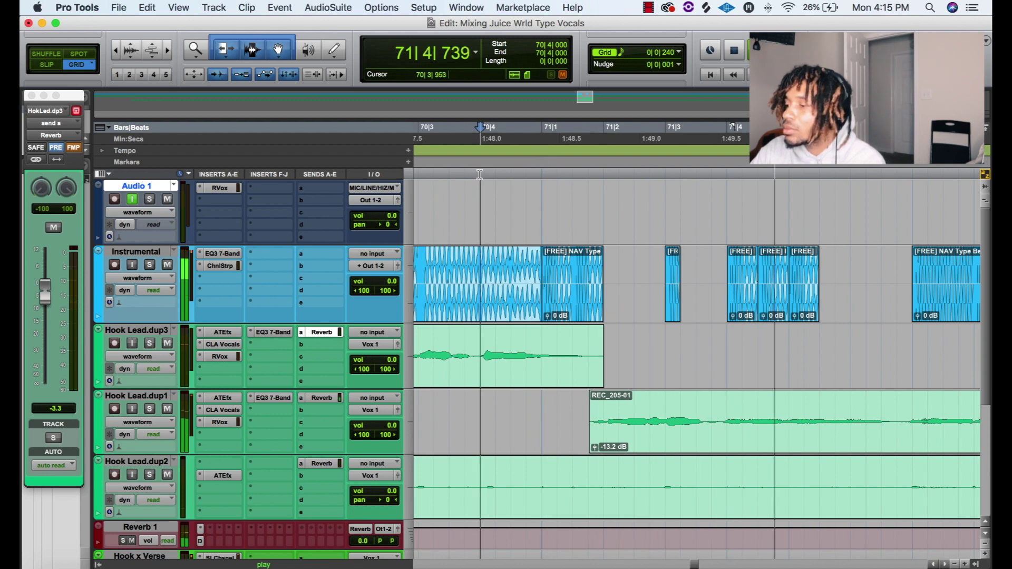
key(space)
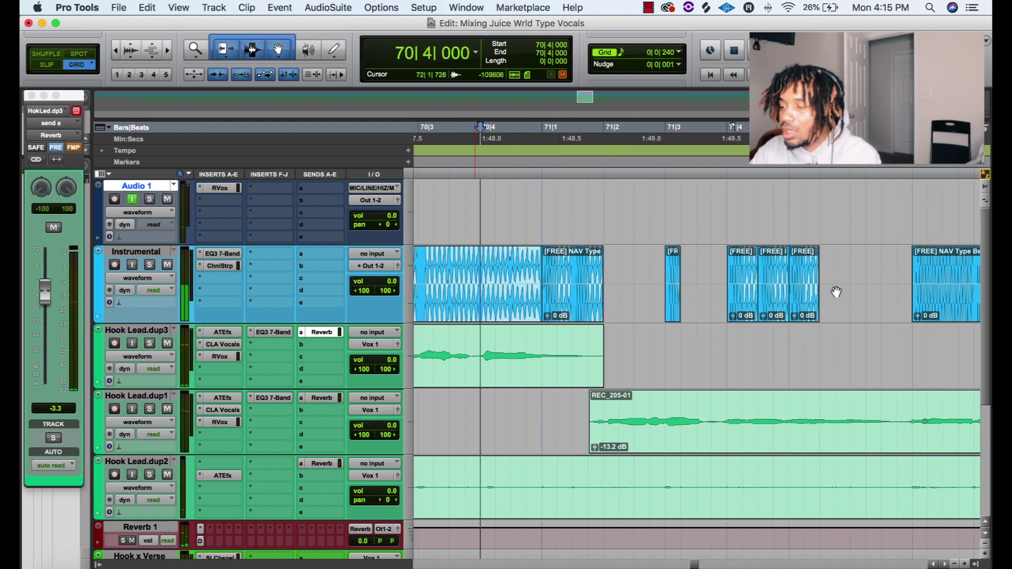
- Delete the Instrumental slices between 71|2|720 and 72|2|000 and replay the drop-out from 70|3|000
drag(843, 267, 650, 268)
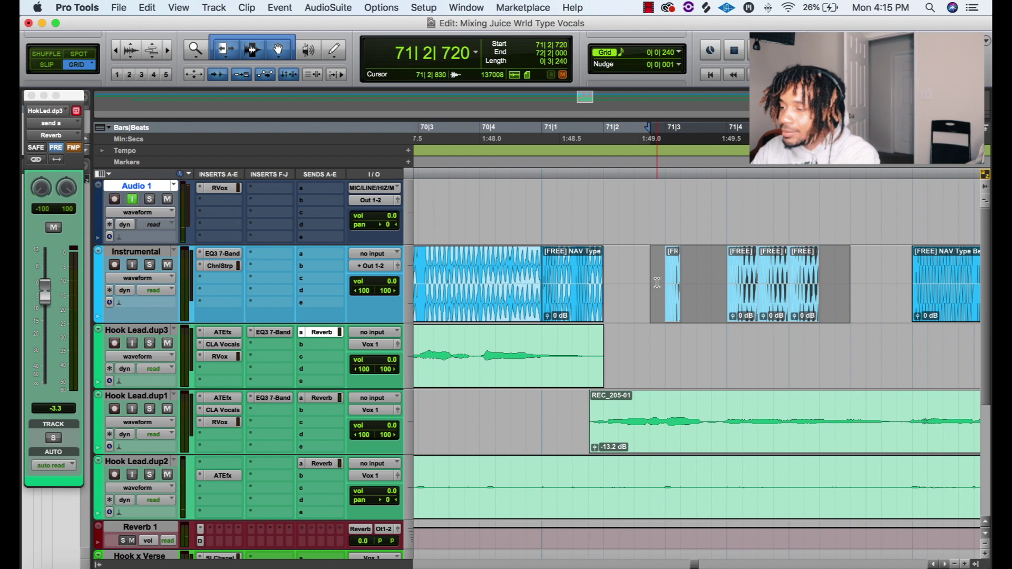
key(Delete)
click(419, 176)
key(space)
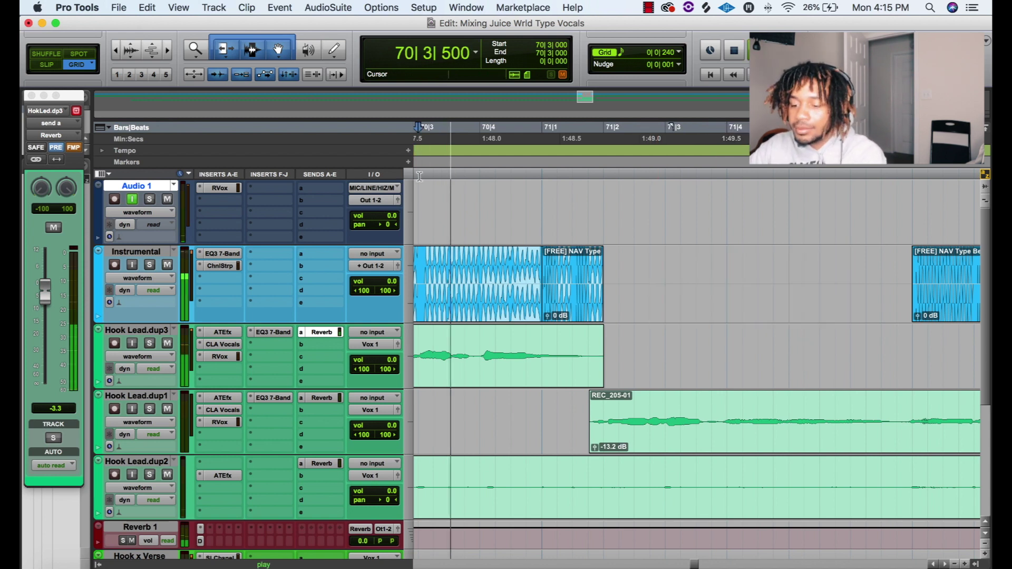
key(r)
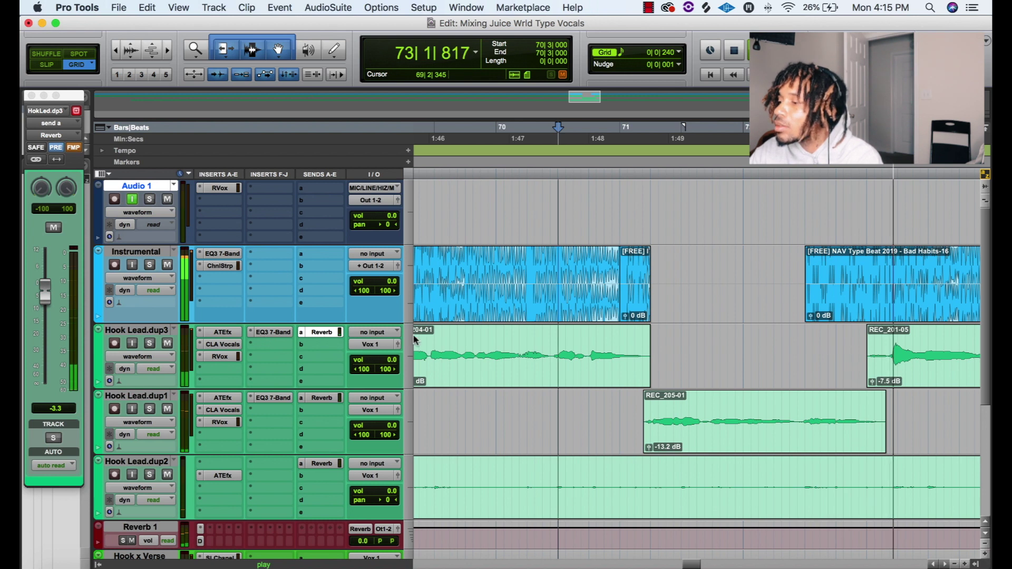
key(r)
key(r)
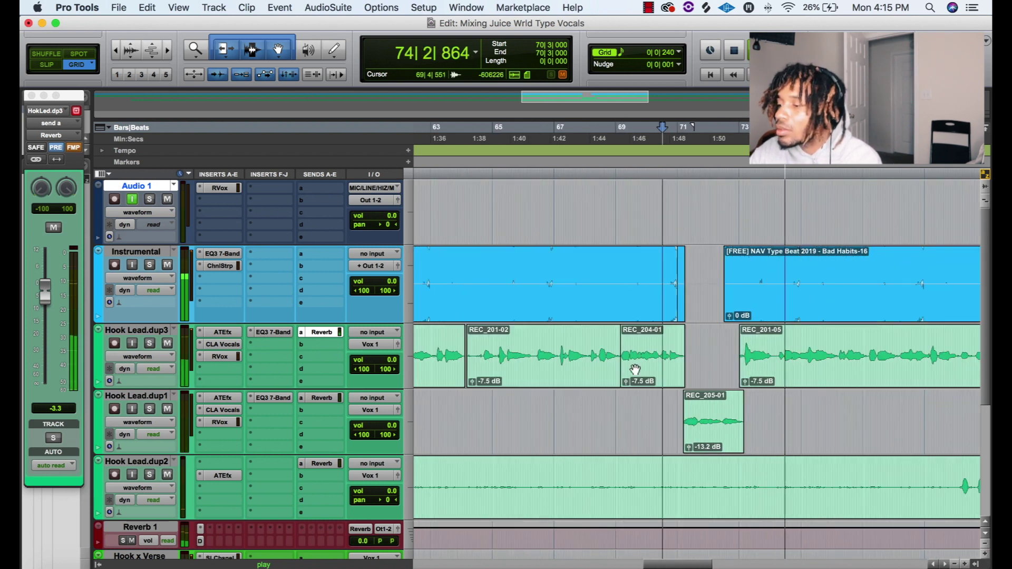
key(r)
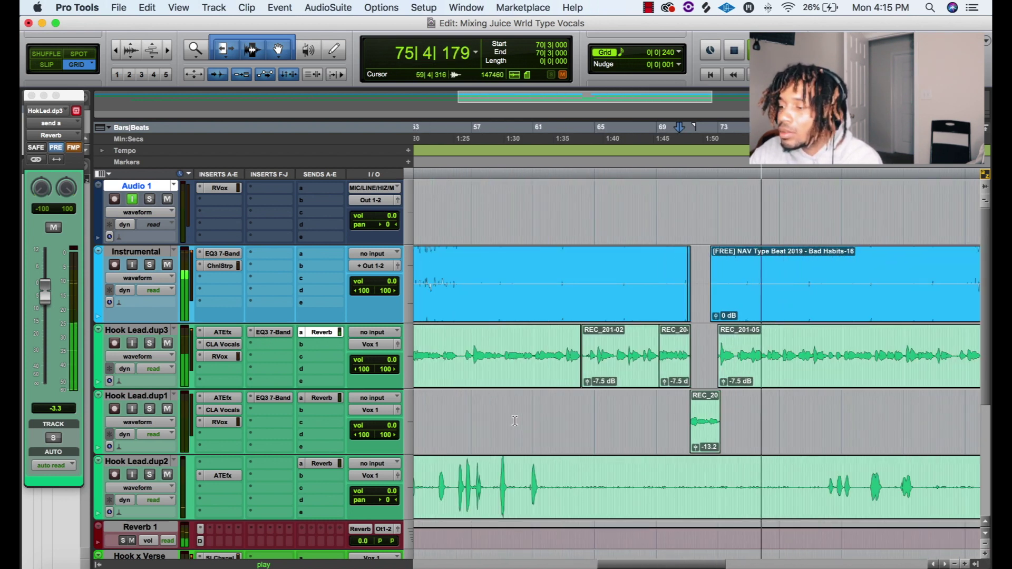
key(space)
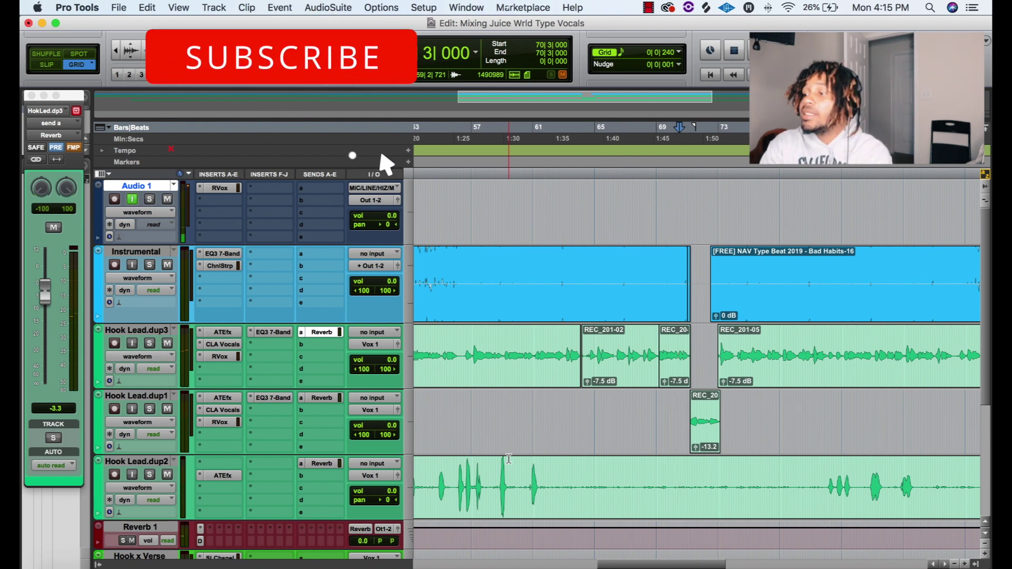
- Copy the CLA Vocals and EQ3 7-Band inserts onto the Hook Lead.dup2 track
key(r)
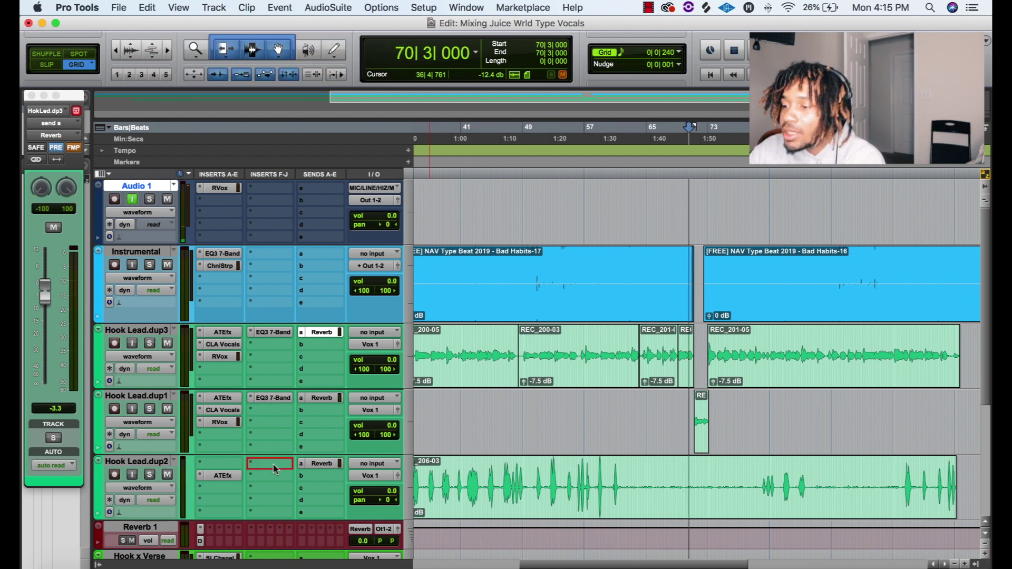
drag(275, 469, 274, 469)
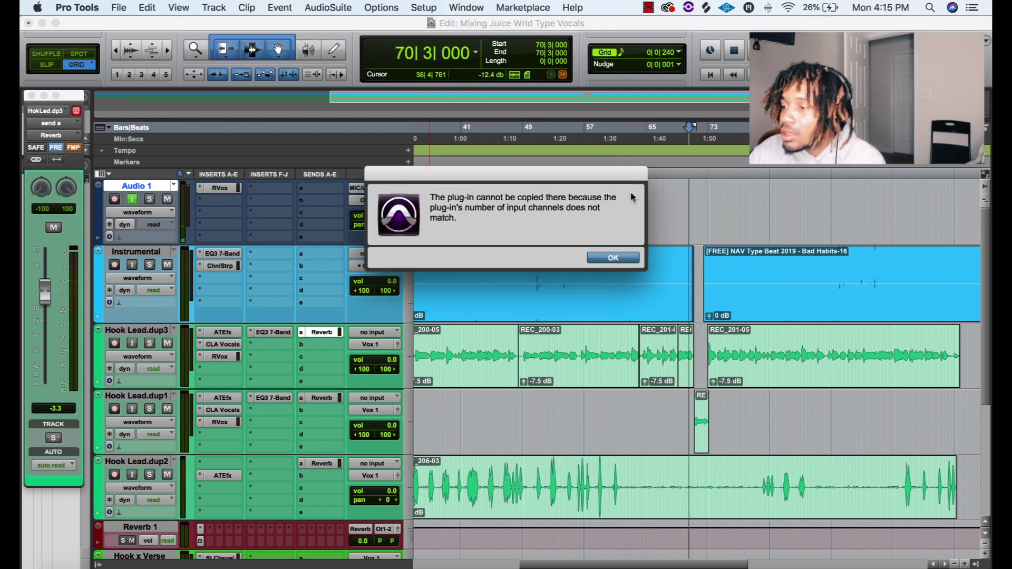
click(612, 258)
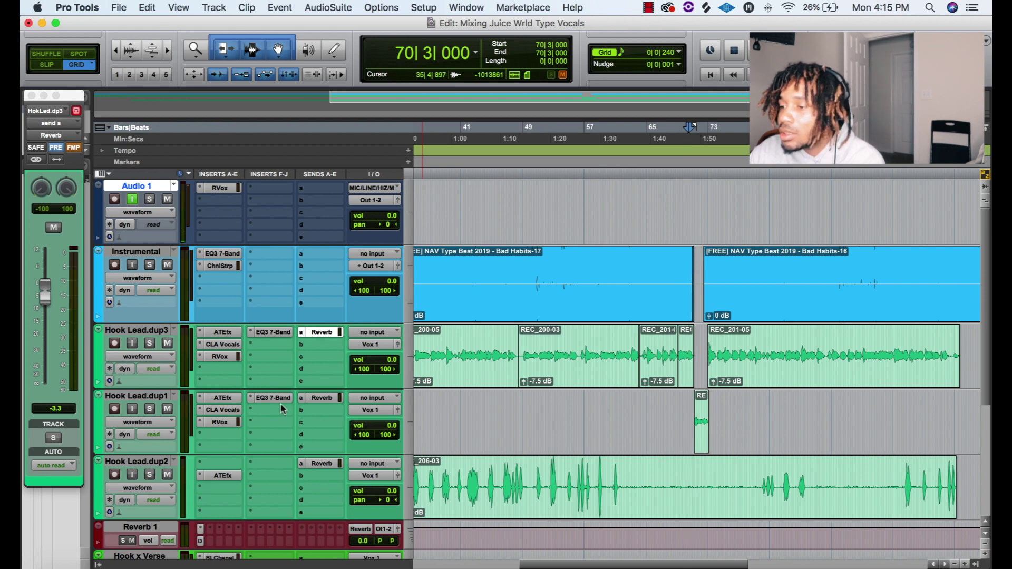
drag(283, 466, 283, 466)
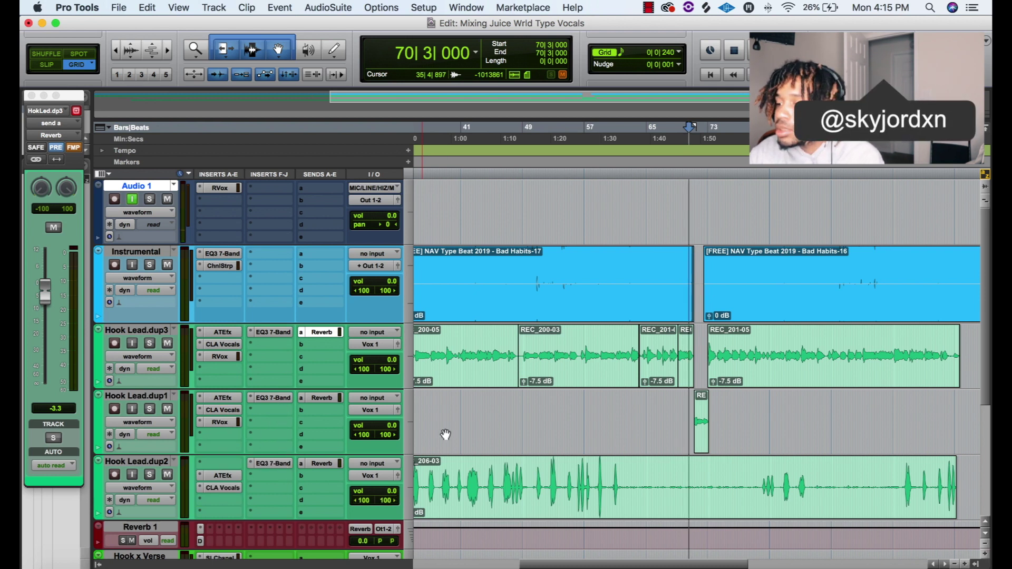
- Play back the song's opening from 2|4|720 to hear how the Hook Lead.dup2 vocals sound
key(r)
click(421, 175)
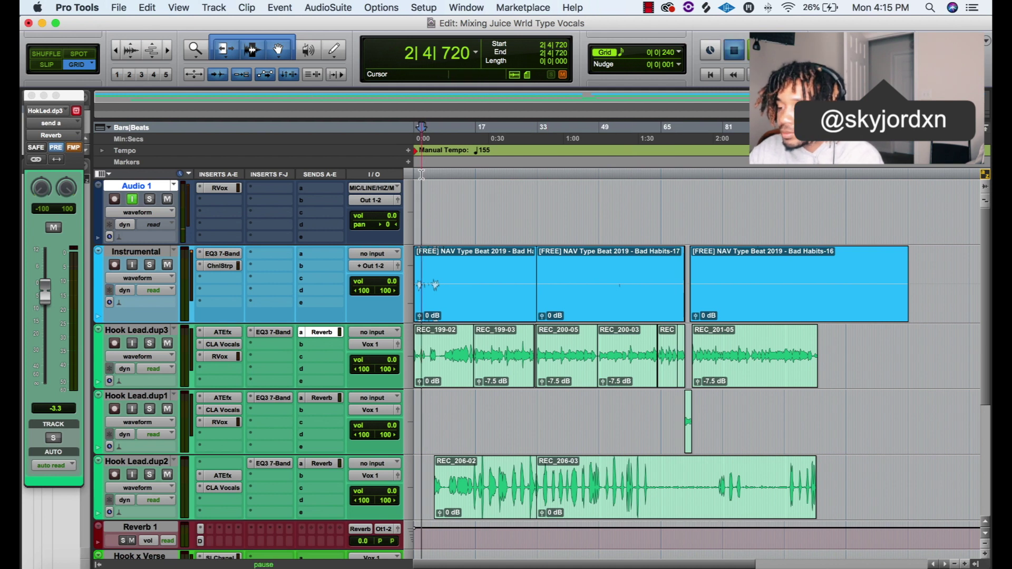
key(space)
key(super+bracketright)
key(super+bracketright)
key(super+bracketright)
key(super+bracketright)
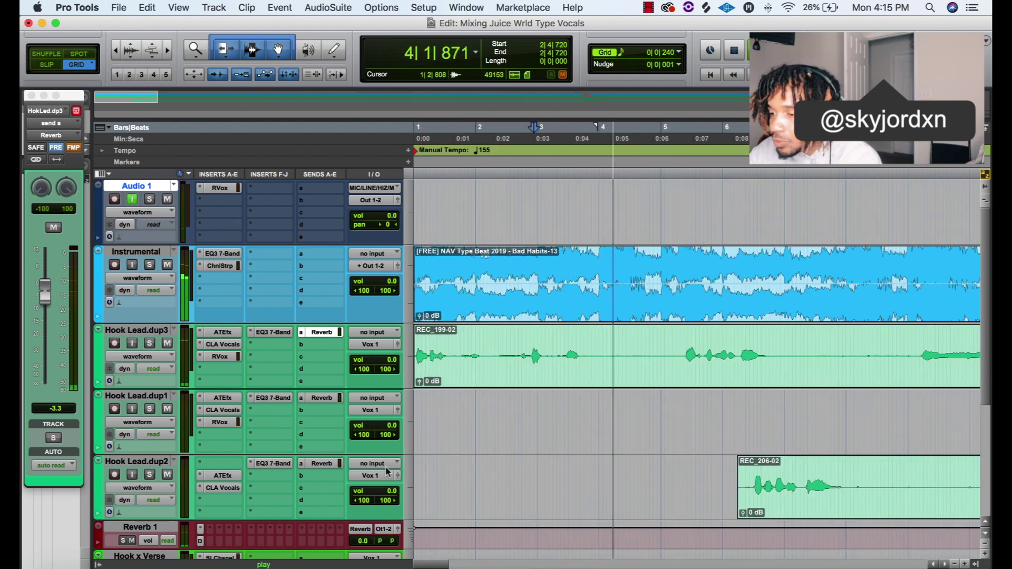
key(super+bracketleft)
key(super+bracketleft)
- In the EQ3 7-Band on Hook Lead.dup2, set the low-pass to 1.88 kHz and high-pass to 394.1 Hz with the MF band off
click(273, 463)
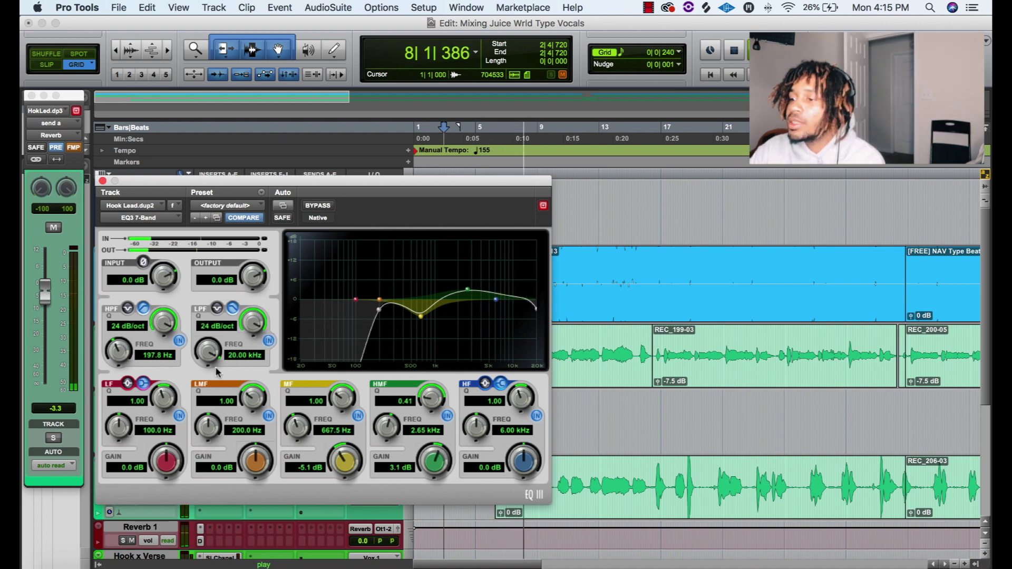
drag(210, 355, 199, 403)
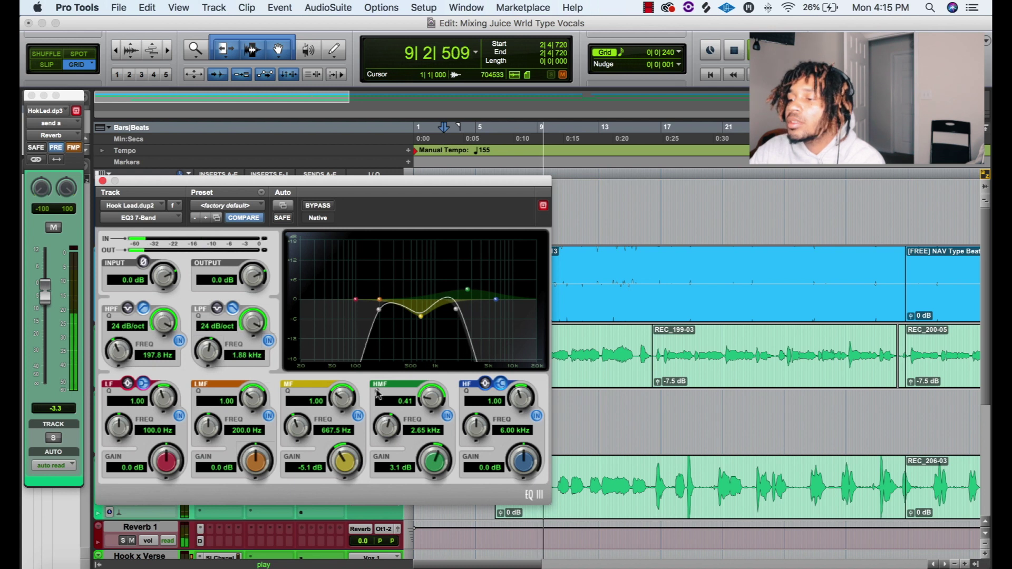
click(358, 416)
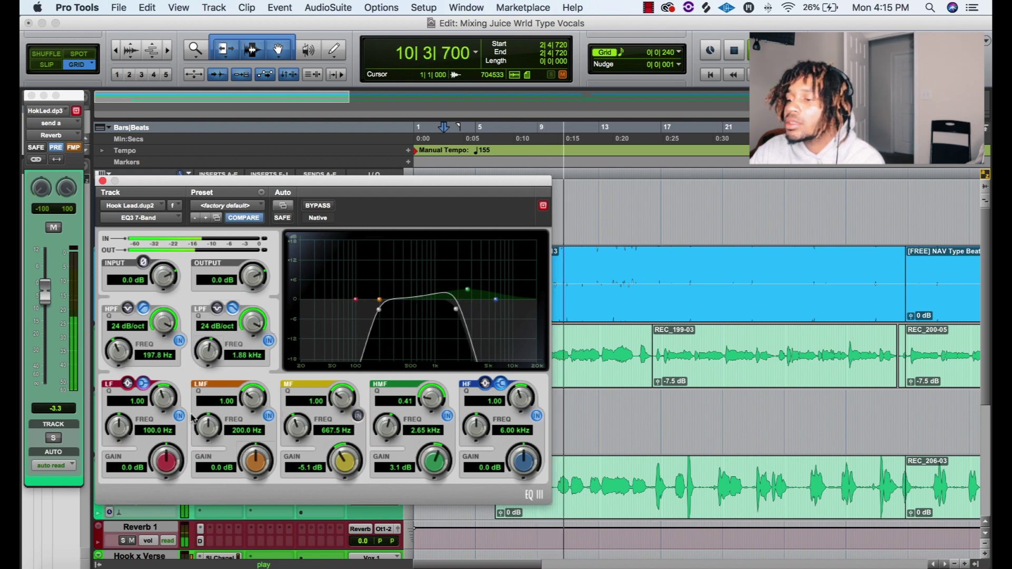
drag(119, 352, 118, 336)
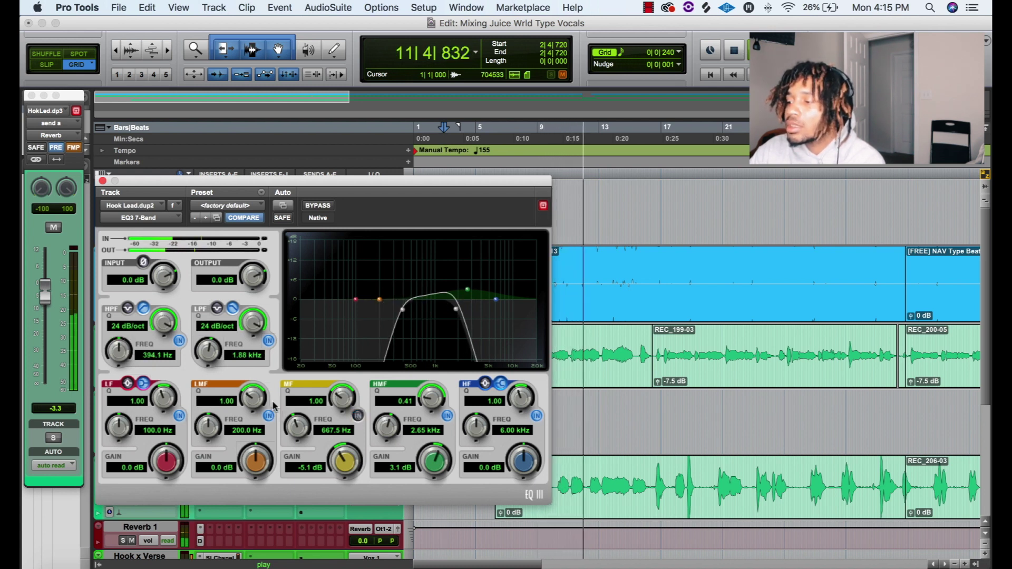
- Copy the RVox insert onto the Hook Lead.dup2 track and open its compressor settings
click(102, 181)
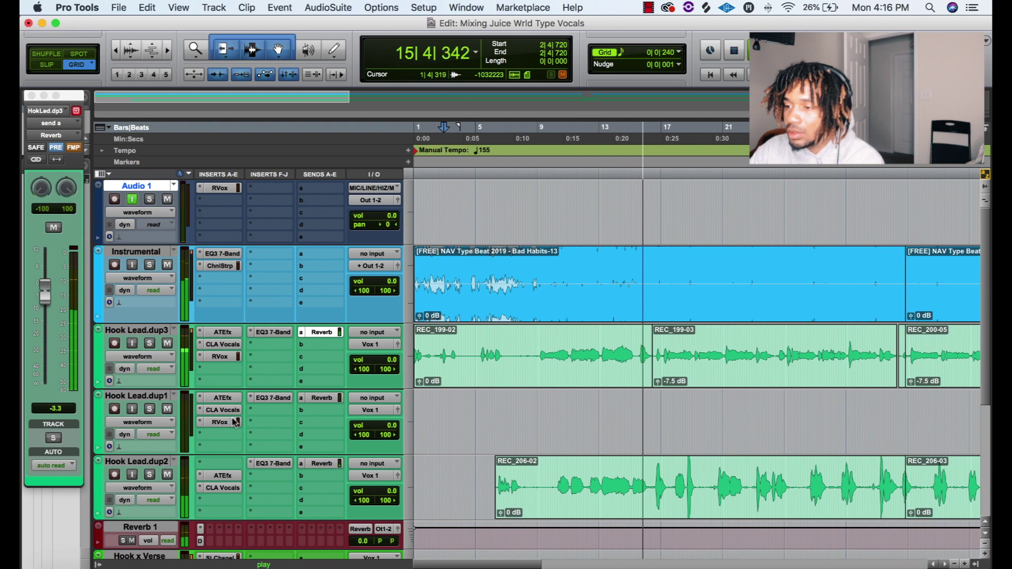
drag(231, 505, 230, 501)
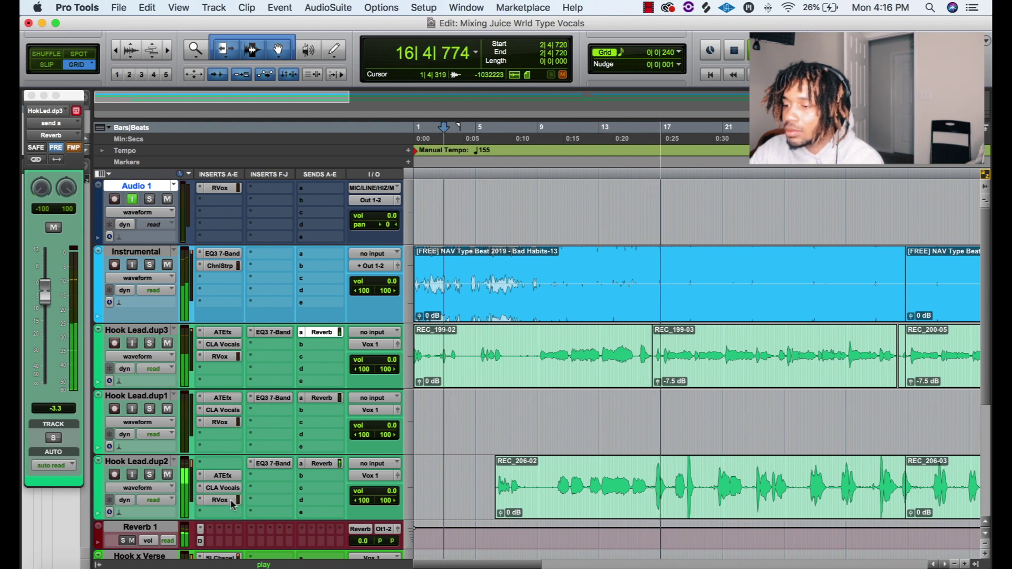
click(230, 501)
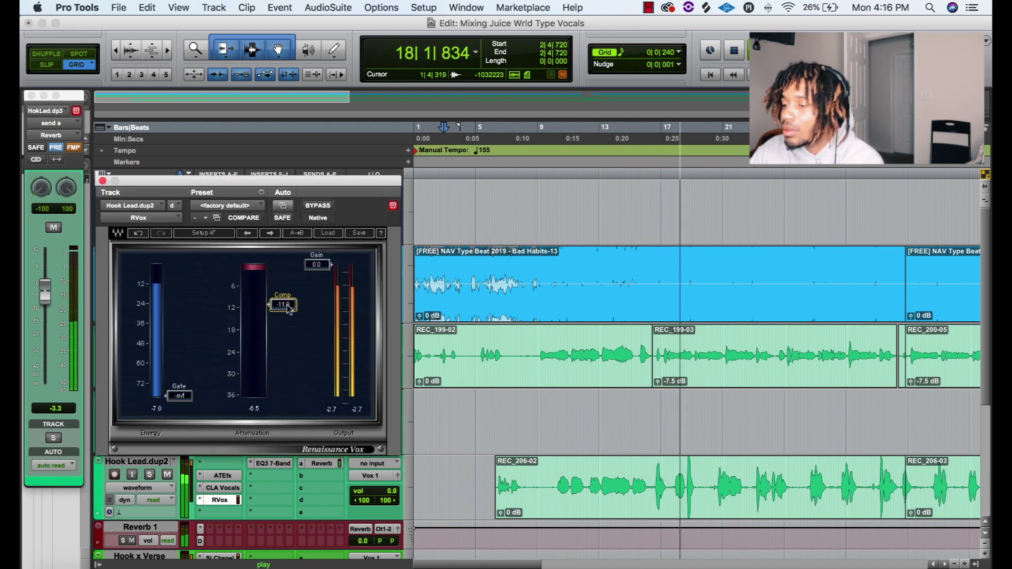
- On Hook Lead.dup2, lower the clip gain of REC_206-02 to -14.1 dB and REC_206-03 to -12.3 dB
drag(500, 513, 502, 524)
key(r)
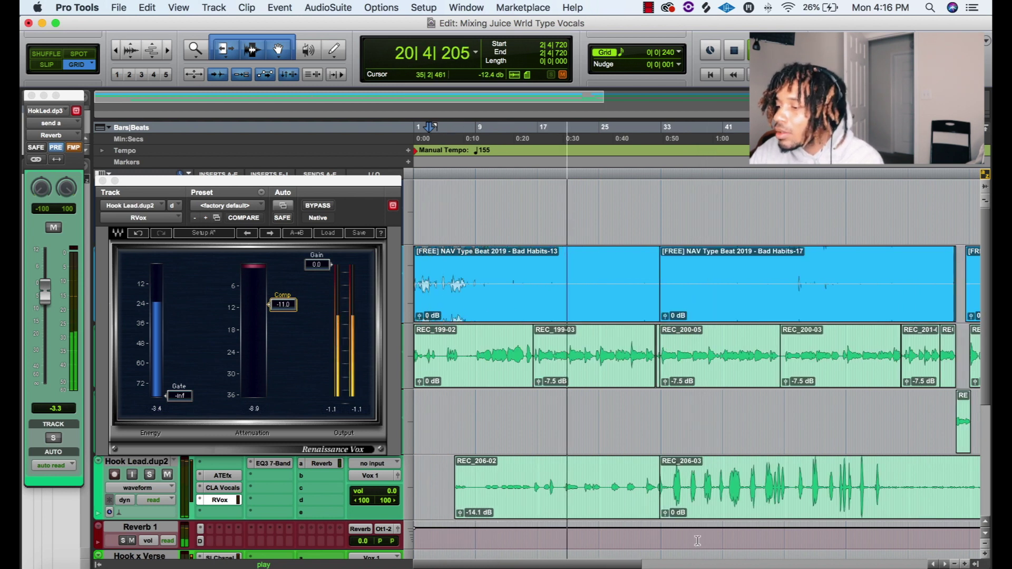
drag(665, 512, 665, 523)
key(super+bracketright)
key(super+bracketleft)
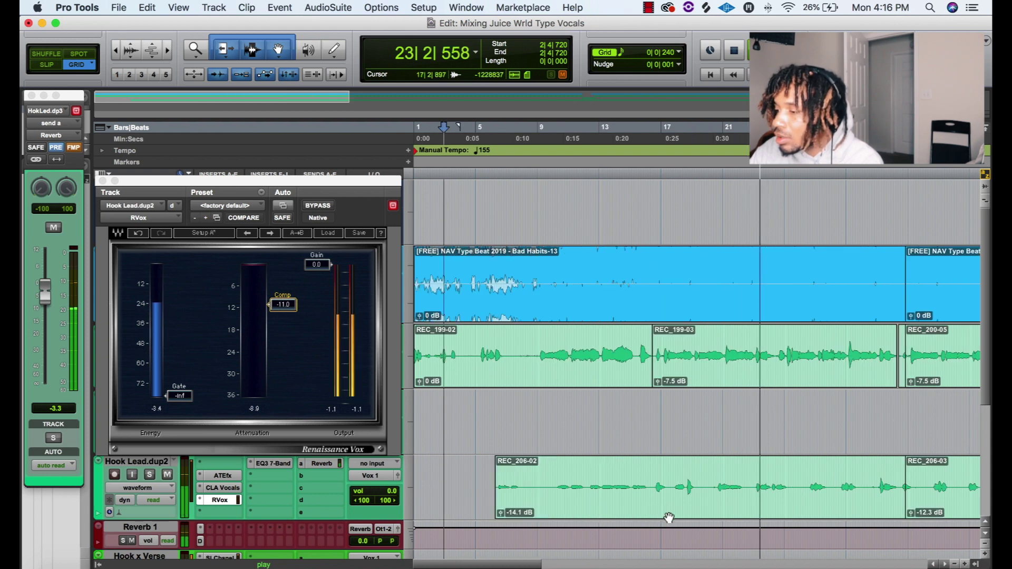
- Delete the stretch of REC_206-02 from 17|3|720 to about bar 22 and close the RVox window
drag(672, 486, 745, 487)
key(BackSpace)
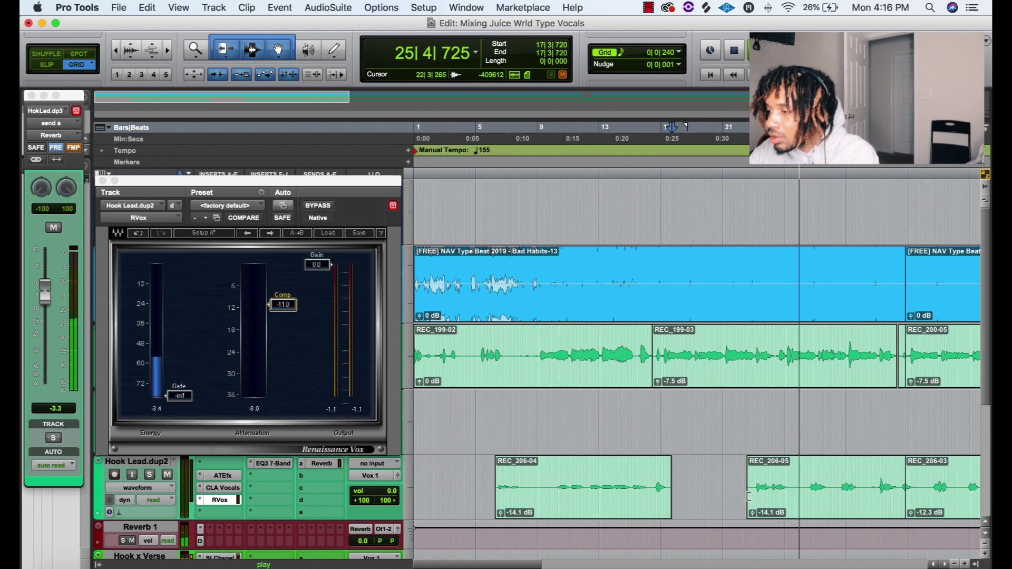
click(102, 180)
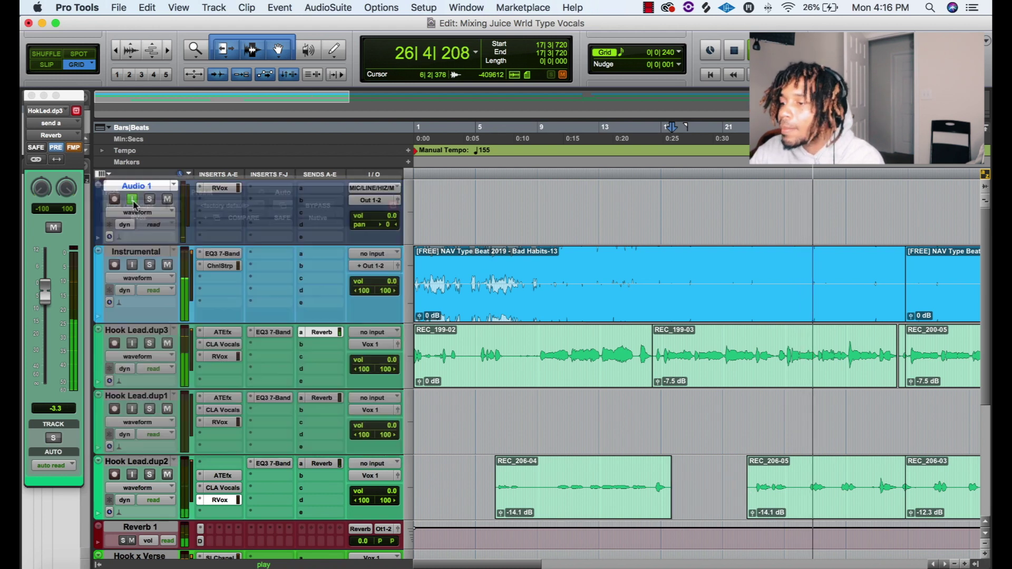
- Lower the Treble fader slightly below 0 in CLA Vocals on Hook Lead.dup3
click(222, 344)
drag(288, 439, 288, 454)
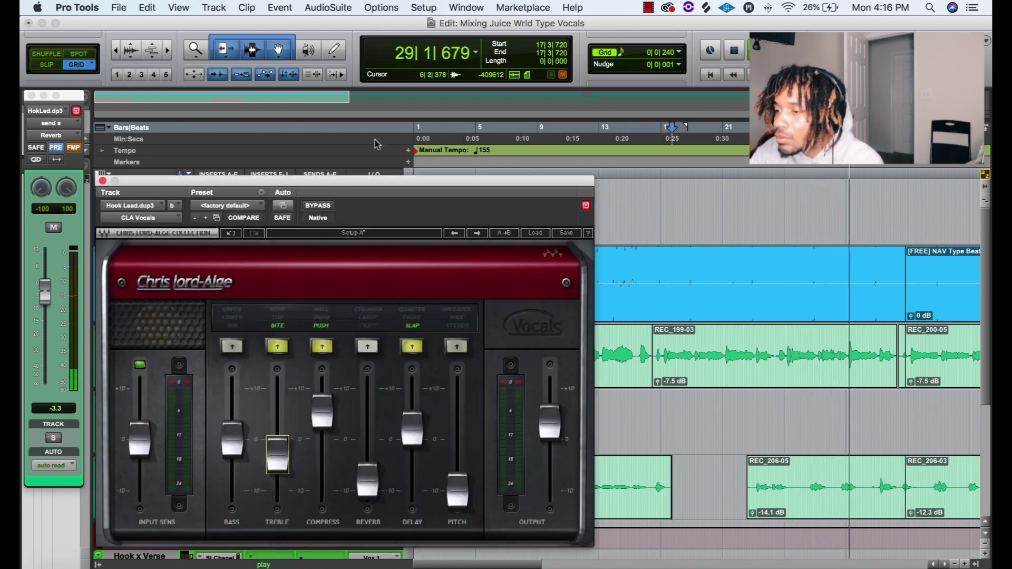
click(102, 181)
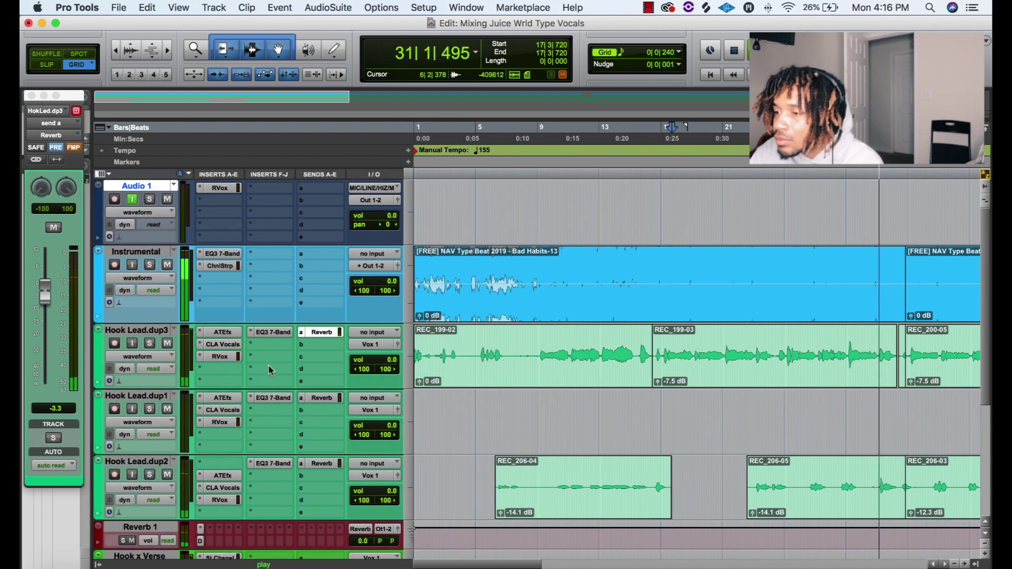
- In the EQ3 7-Band on Hook Lead.dup3, set HMF gain to 1.3 dB, HF gain to -2.9 dB and output to 1.8 dB
click(272, 332)
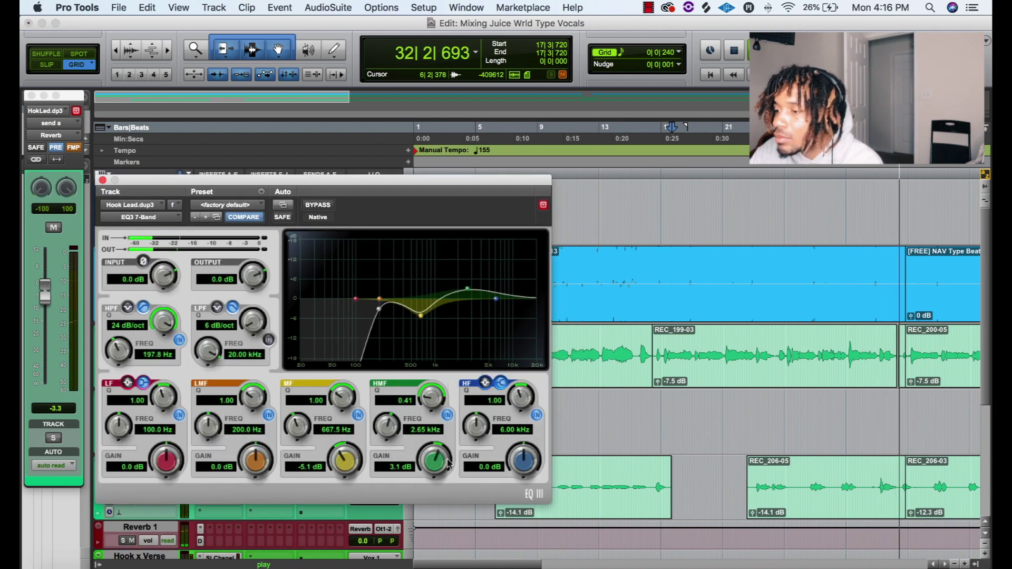
drag(434, 458, 434, 467)
drag(524, 459, 525, 482)
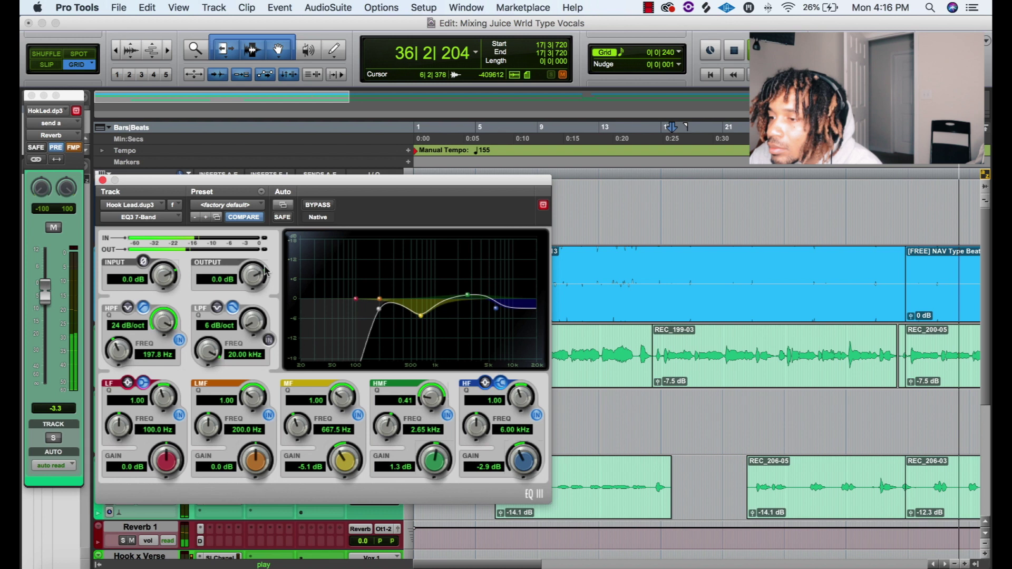
drag(255, 276, 259, 269)
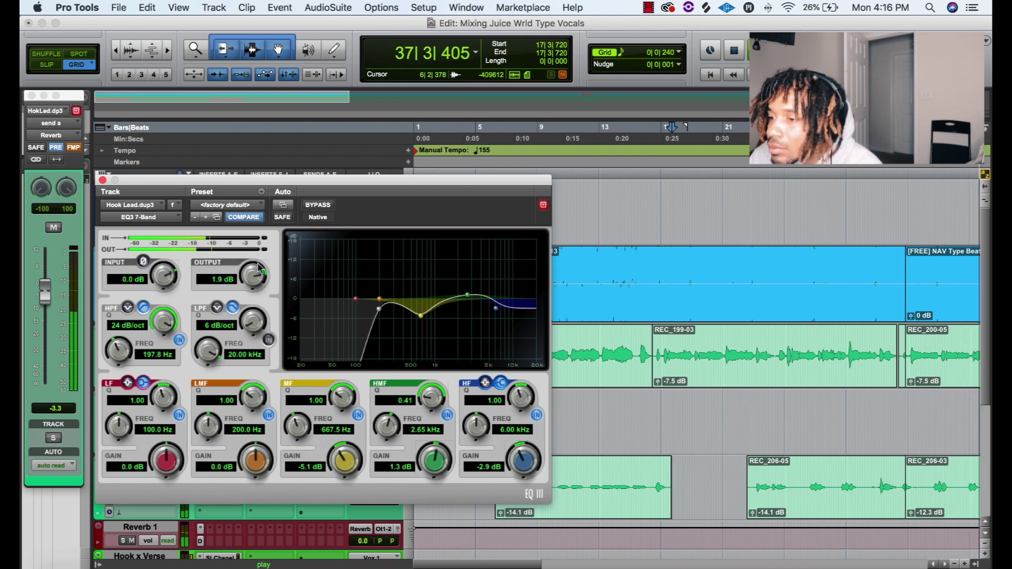
click(102, 180)
- Delete the stretches of REC_206-03 from 62|3|240 to 79|4|000 and from 85|3|720 to 98|1|000
key(r)
key(r)
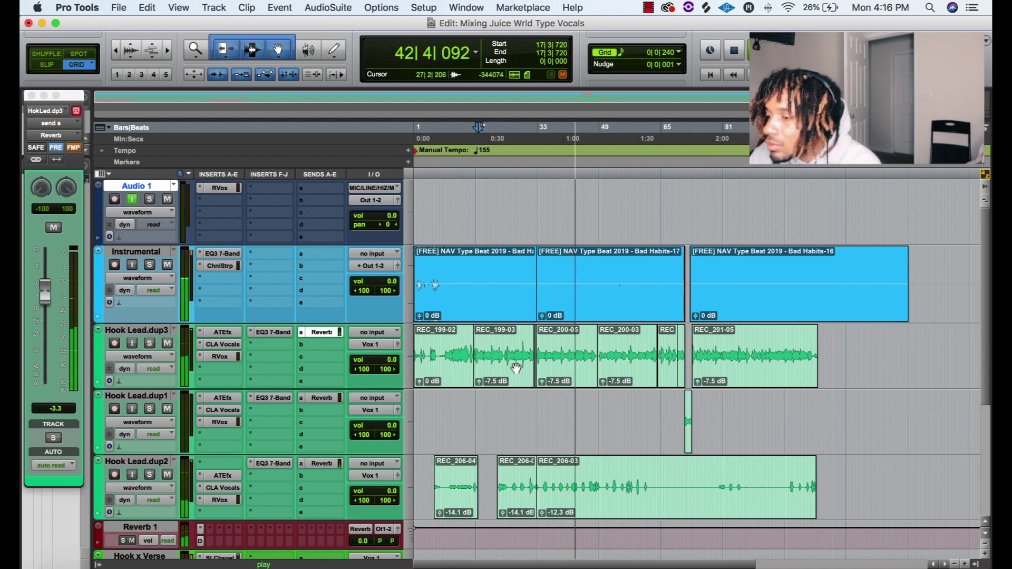
drag(652, 481, 716, 515)
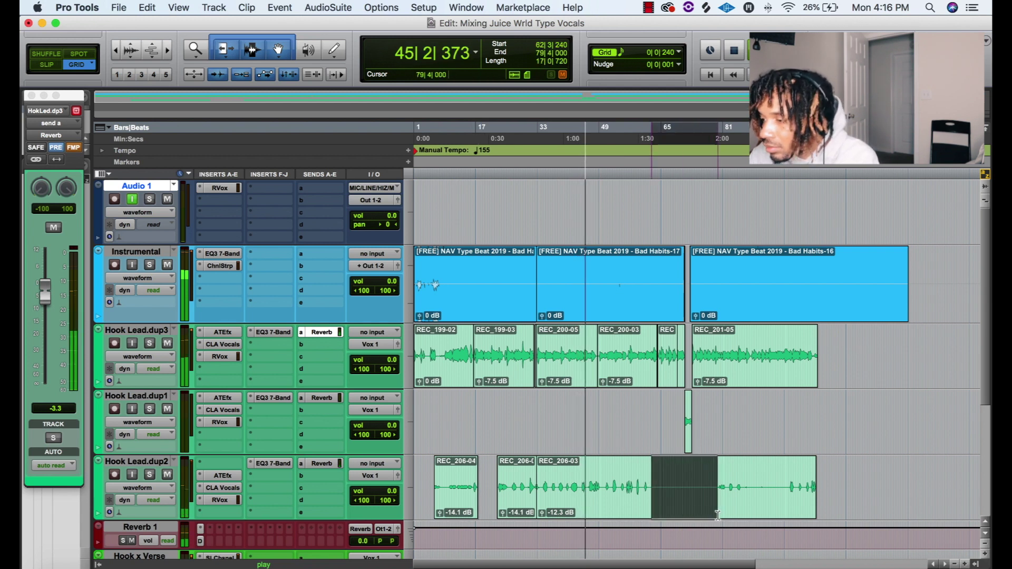
key(Delete)
drag(740, 482, 787, 513)
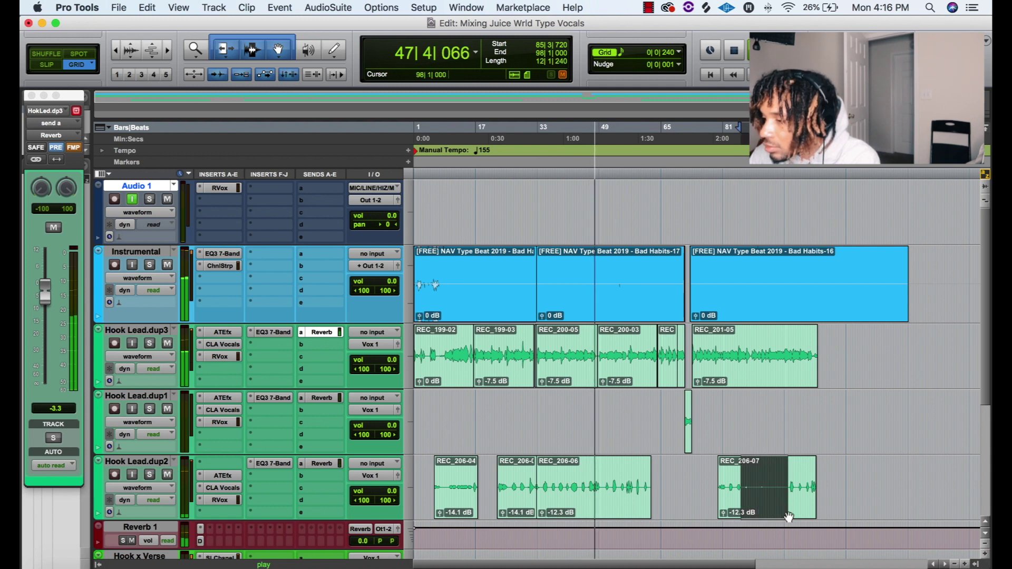
key(Delete)
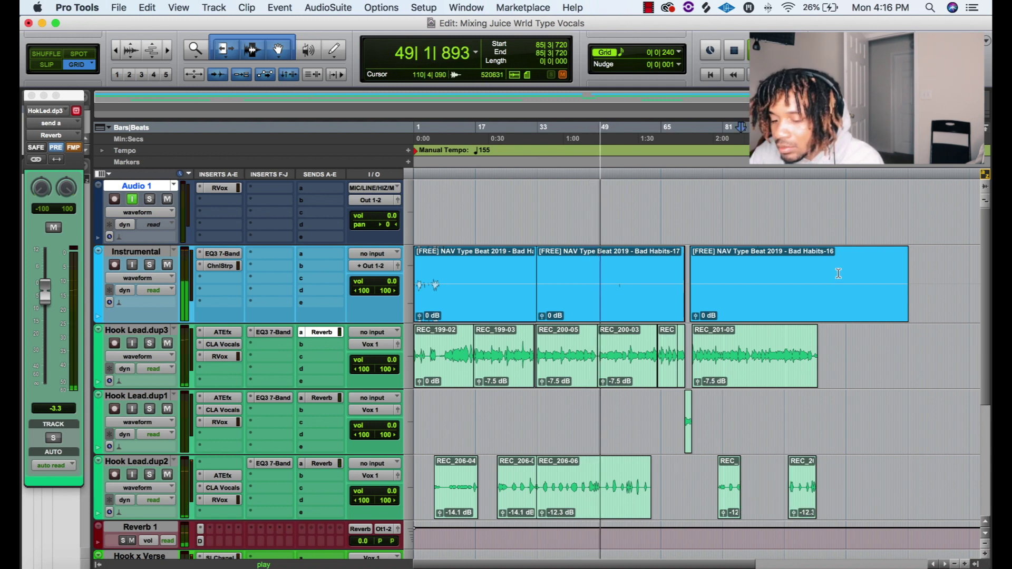
- Shorten the last Instrumental clip to end at 111|2|240 and fade it out from 105|3|000
key(d)
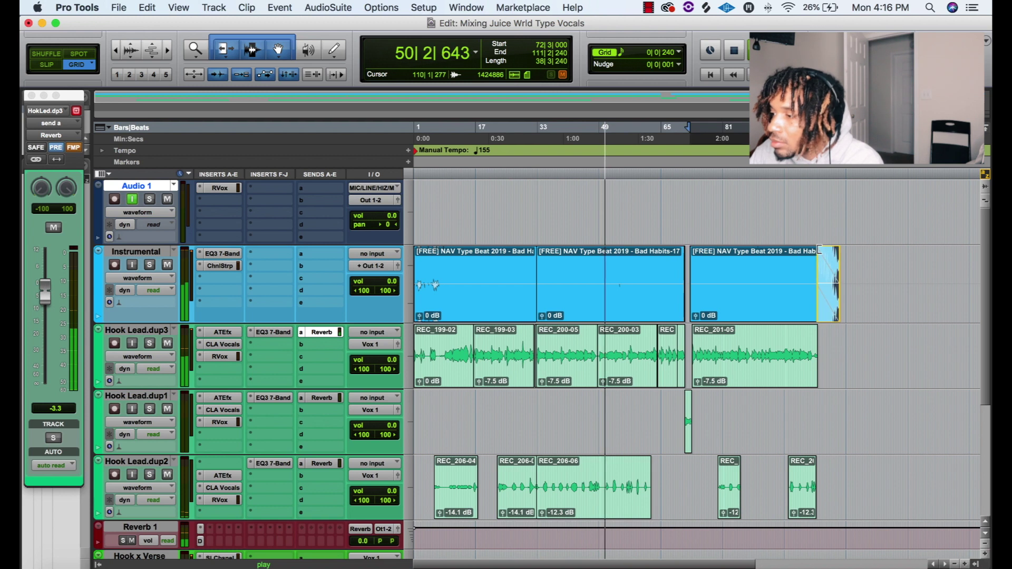
drag(820, 250, 872, 367)
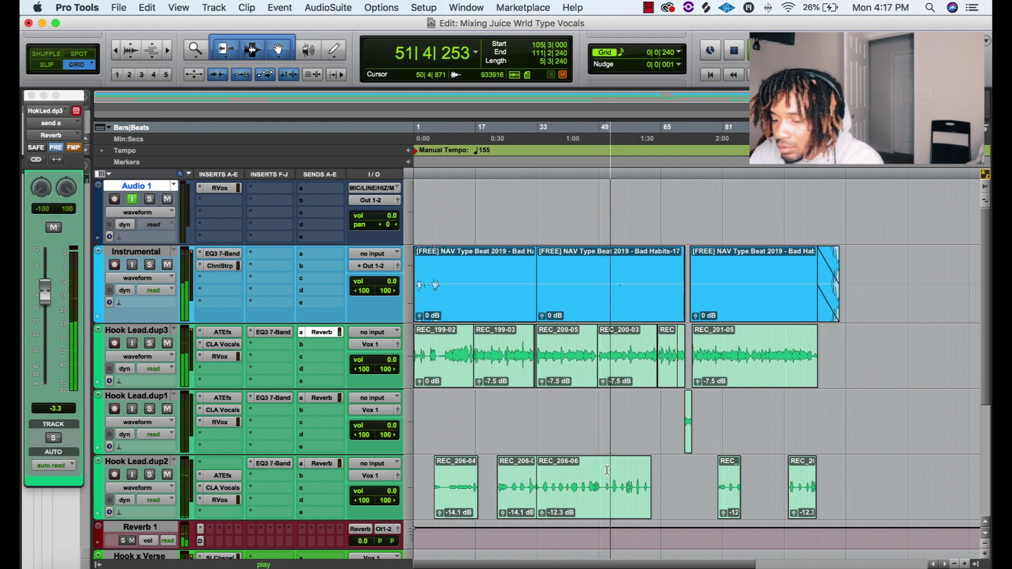
- Remove the CLA Vocals insert from the Hook Lead.dup2 track
key(t)
key(t)
scroll(592, 483, left, 10)
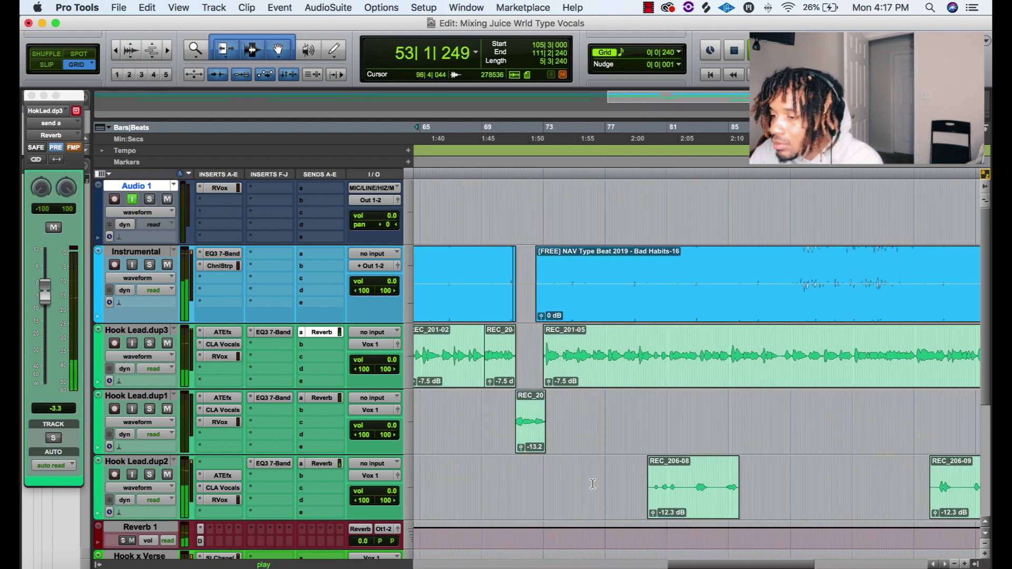
key(super+bracketleft)
key(super+bracketleft)
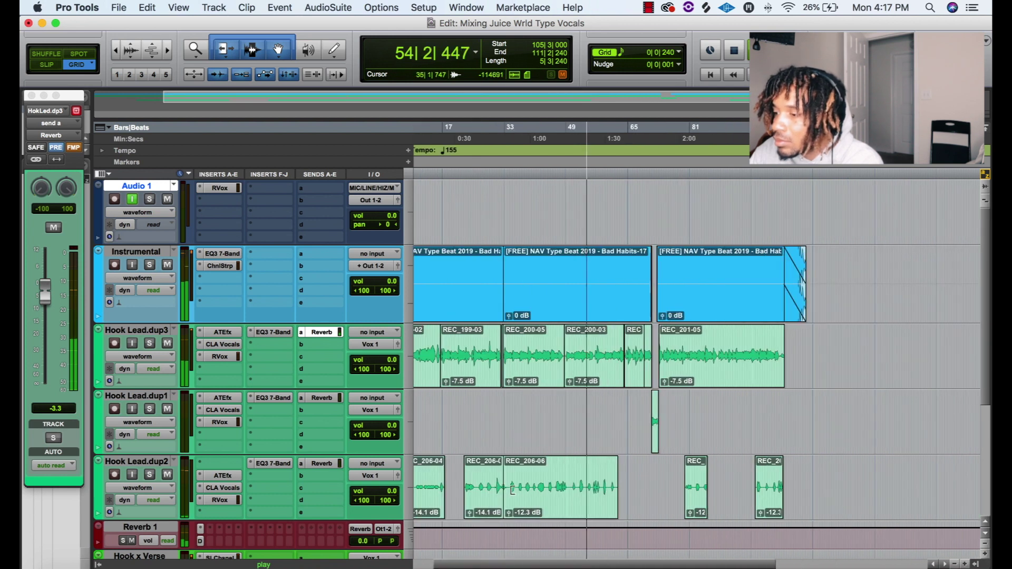
click(509, 514)
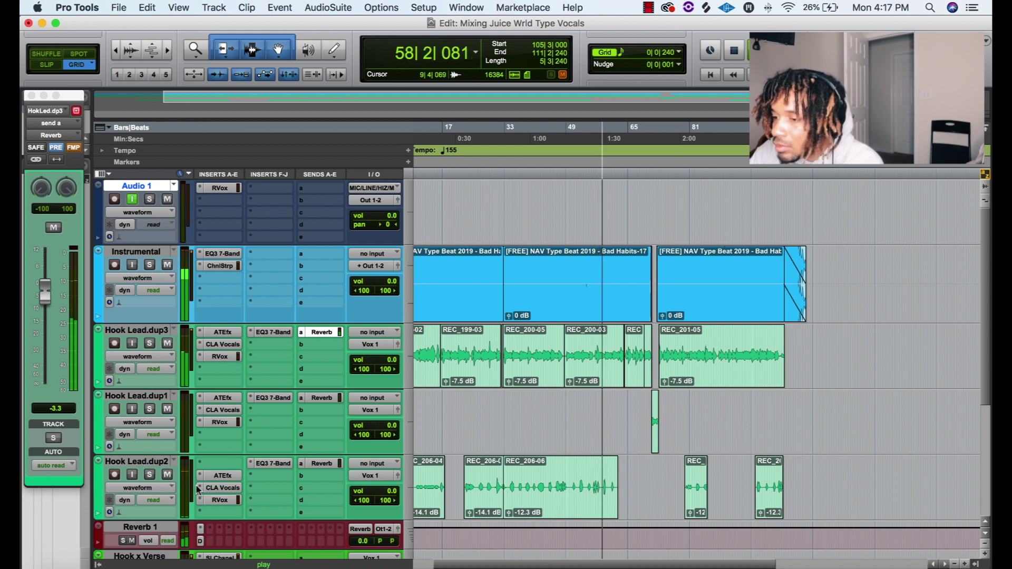
click(208, 465)
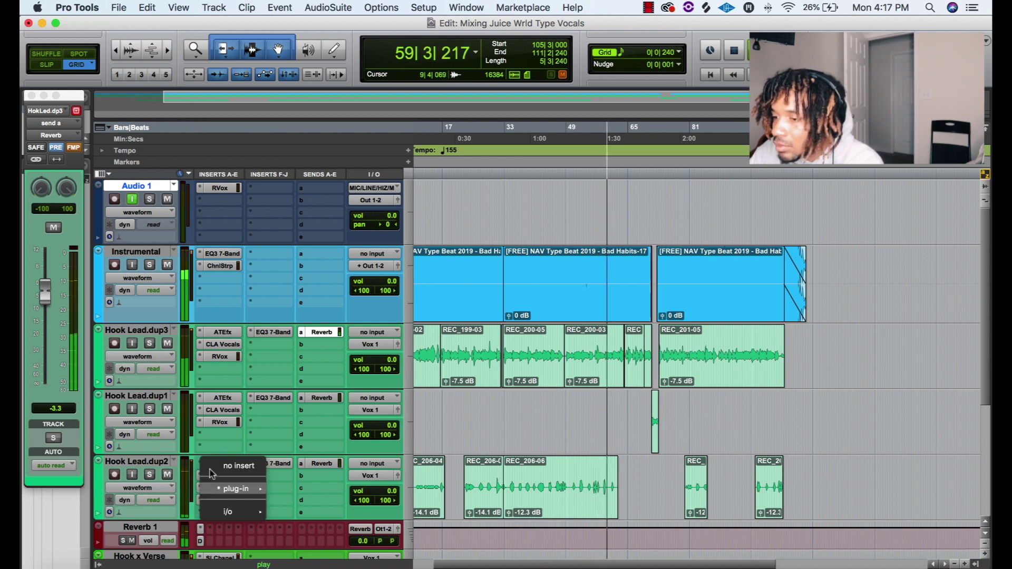
click(218, 466)
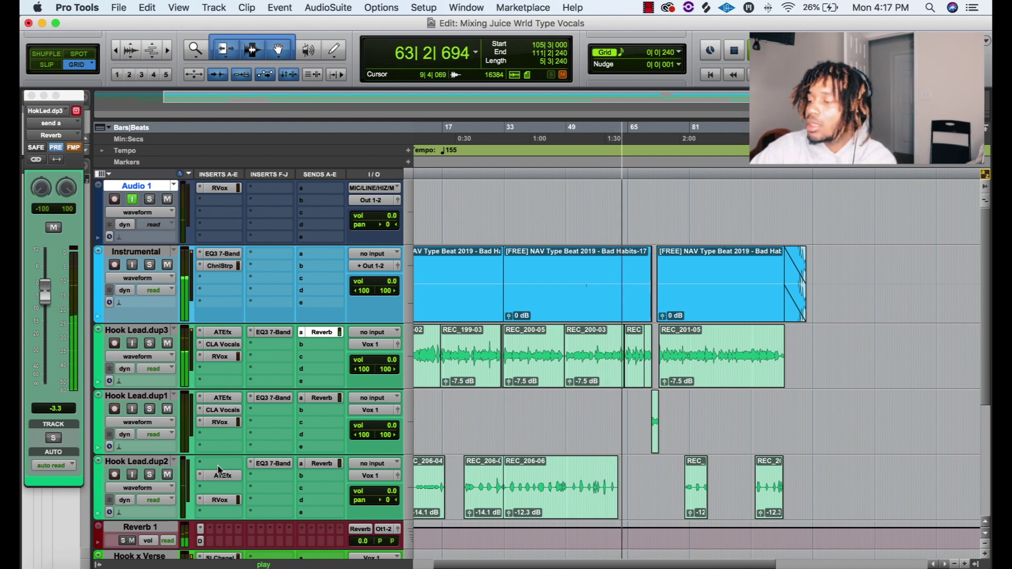
- Trim the start of the REC_201-02 clip on Hook Lead.dup3 to 64|3|480
key(t)
key(t)
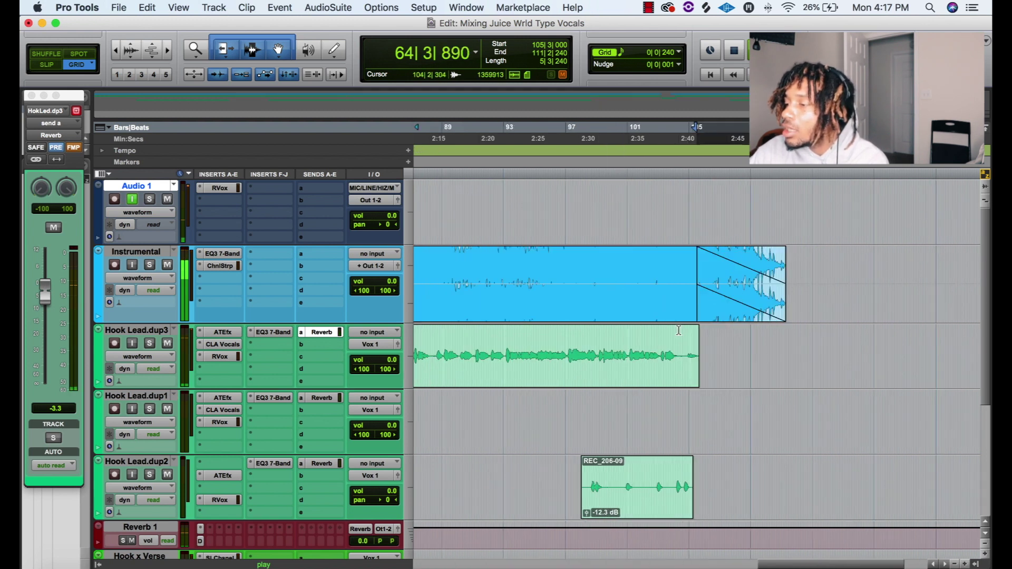
scroll(679, 331, left, 8)
scroll(679, 330, up, 2)
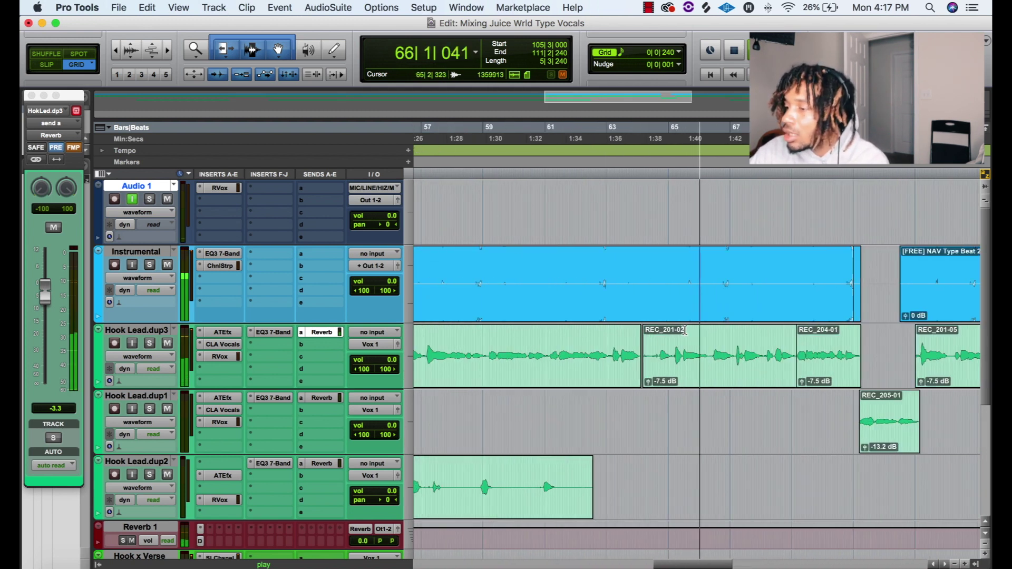
drag(645, 373, 659, 373)
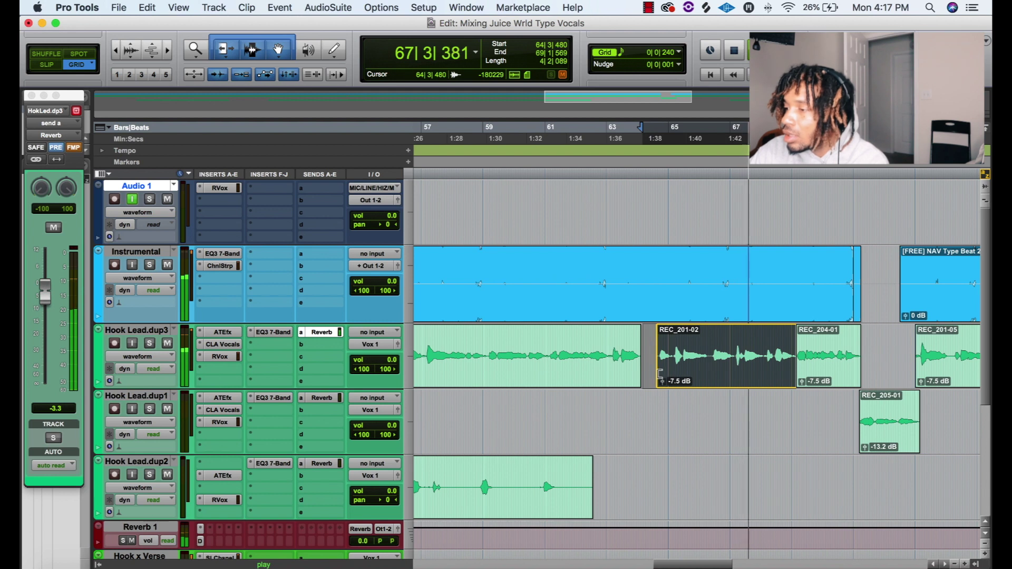
click(748, 428)
- Listen through the beat drop-out around bar 71 and check the RVox settings on Hook Lead.dup3
scroll(748, 428, up, 2)
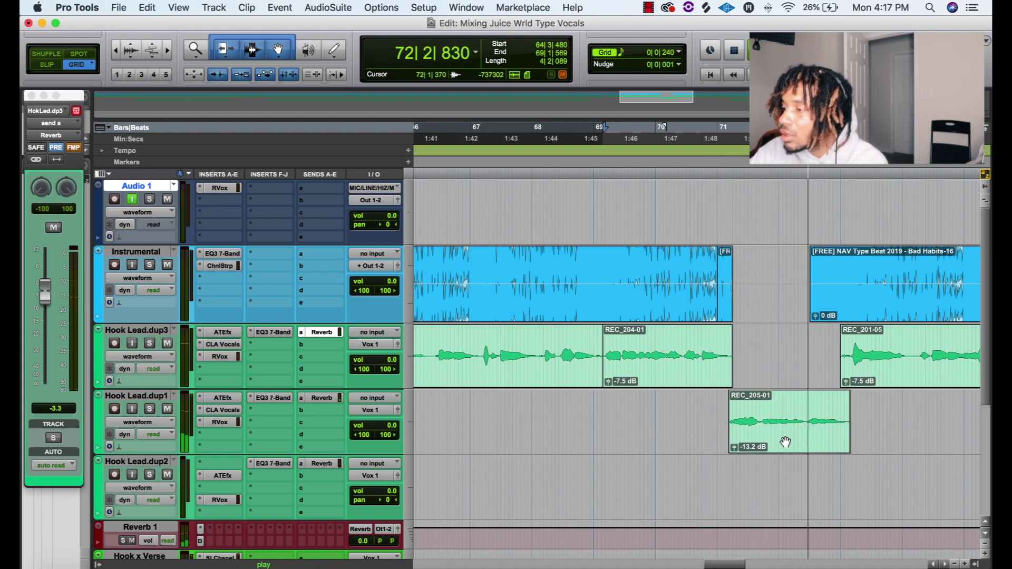
scroll(785, 441, down, 3)
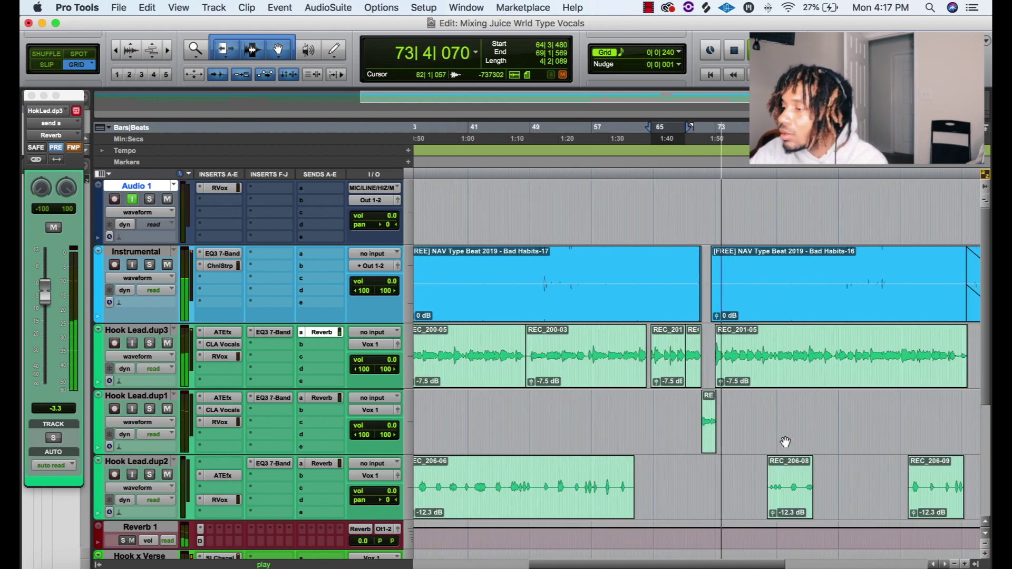
click(219, 357)
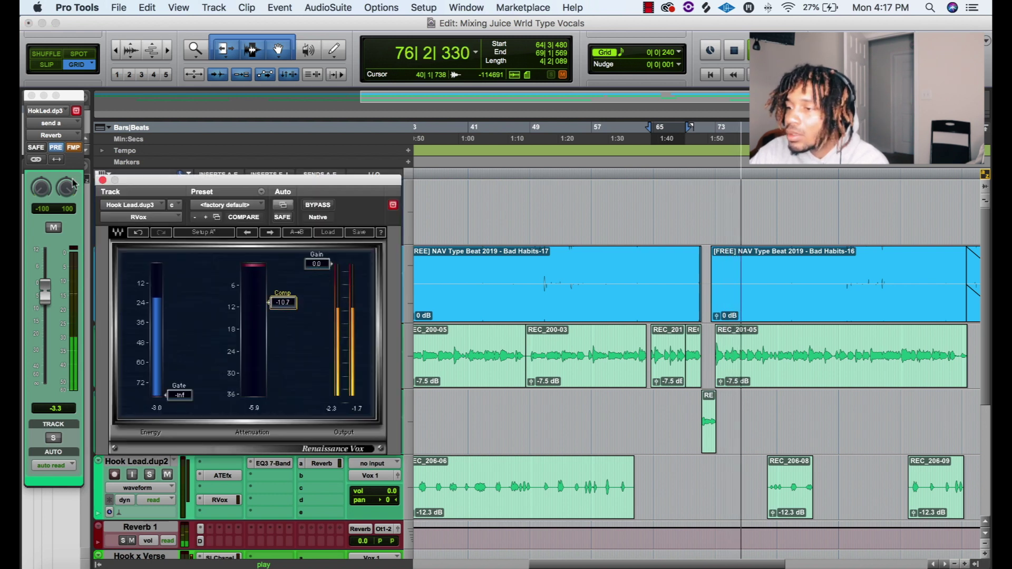
click(102, 180)
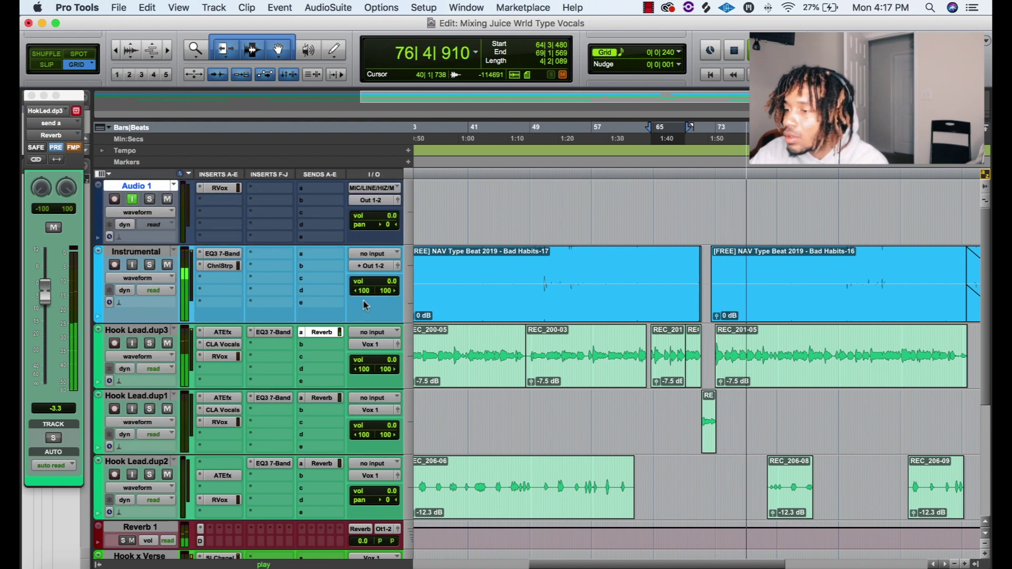
- Enable the low-pass filter in the EQ3 7-Band on Hook Lead.dup3 at 24 dB/oct and 11.99 kHz
click(274, 331)
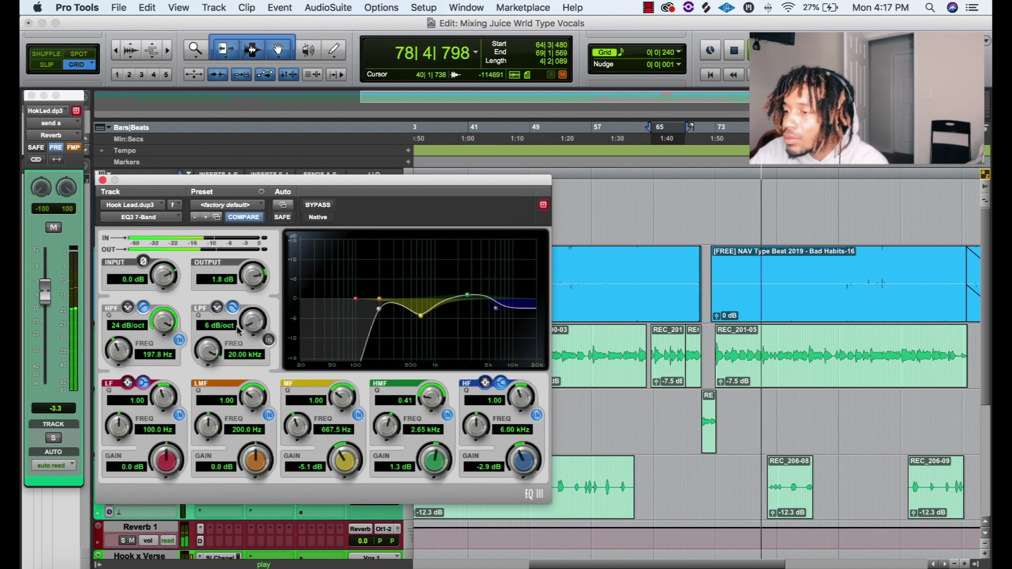
click(269, 341)
drag(253, 322, 255, 194)
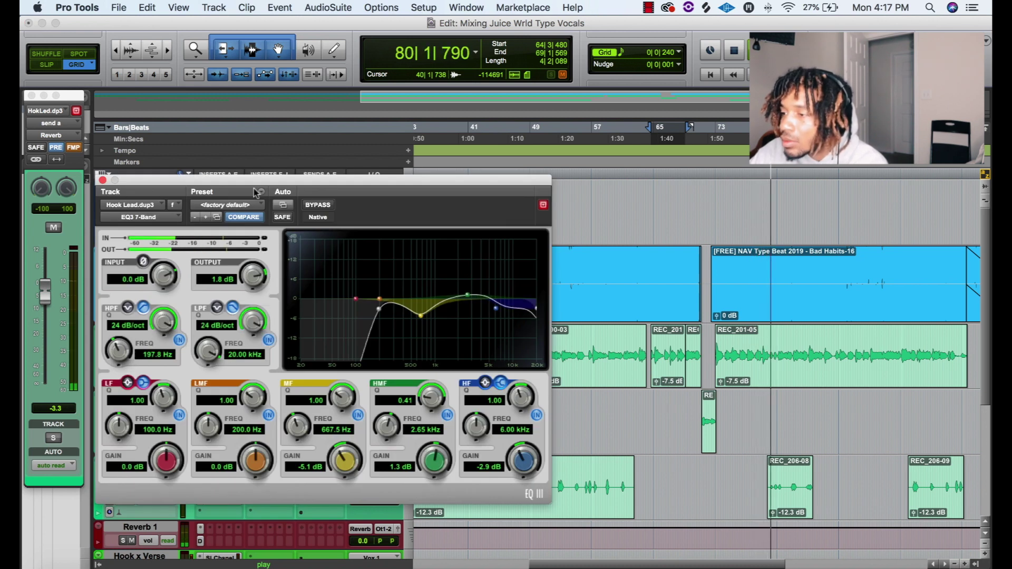
drag(209, 351, 212, 380)
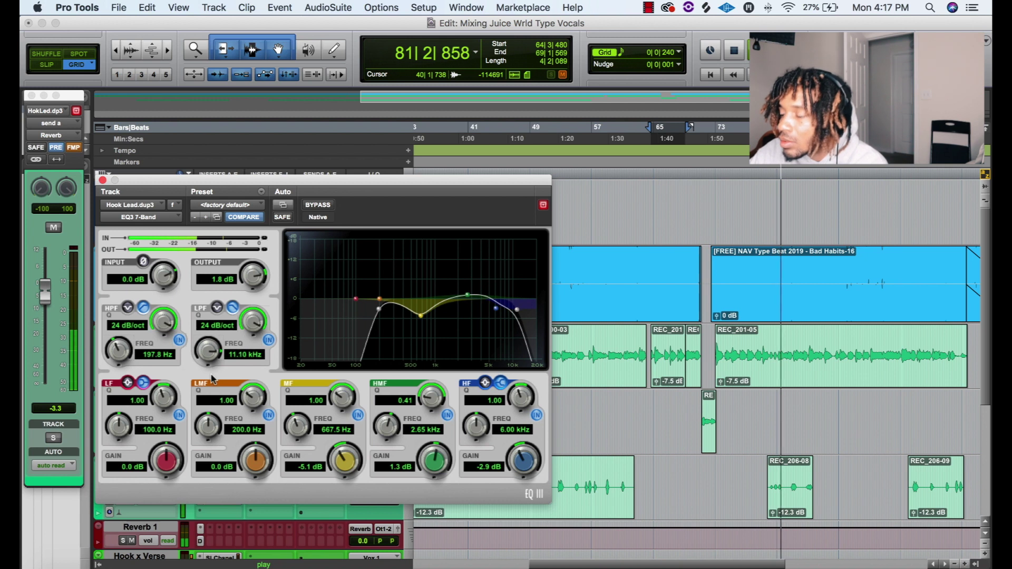
drag(213, 375, 213, 373)
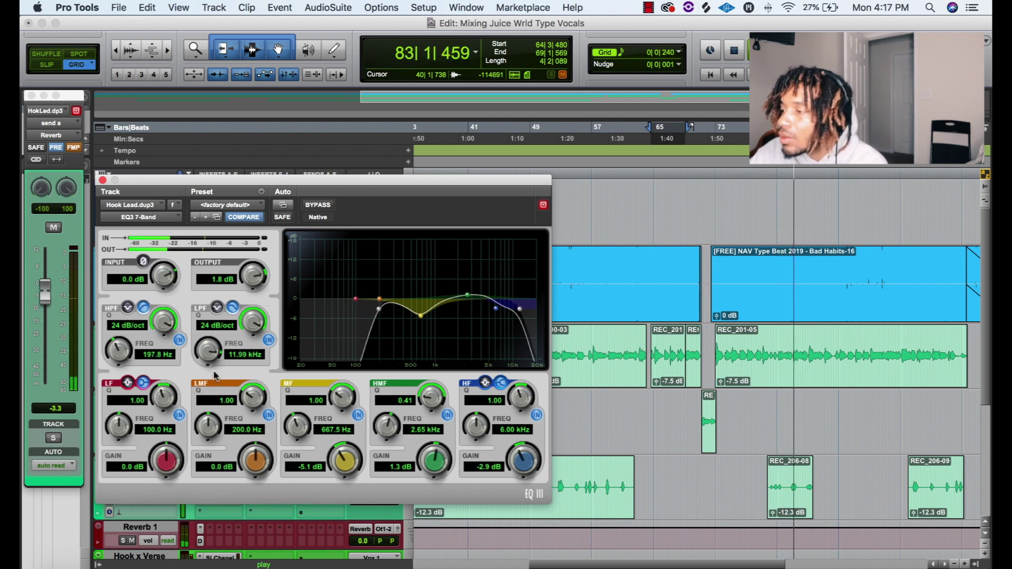
click(102, 180)
- Enable the Spreader pitch effect in CLA Vocals on Hook Lead.dup3 and raise its Pitch fader slightly above 0
click(226, 345)
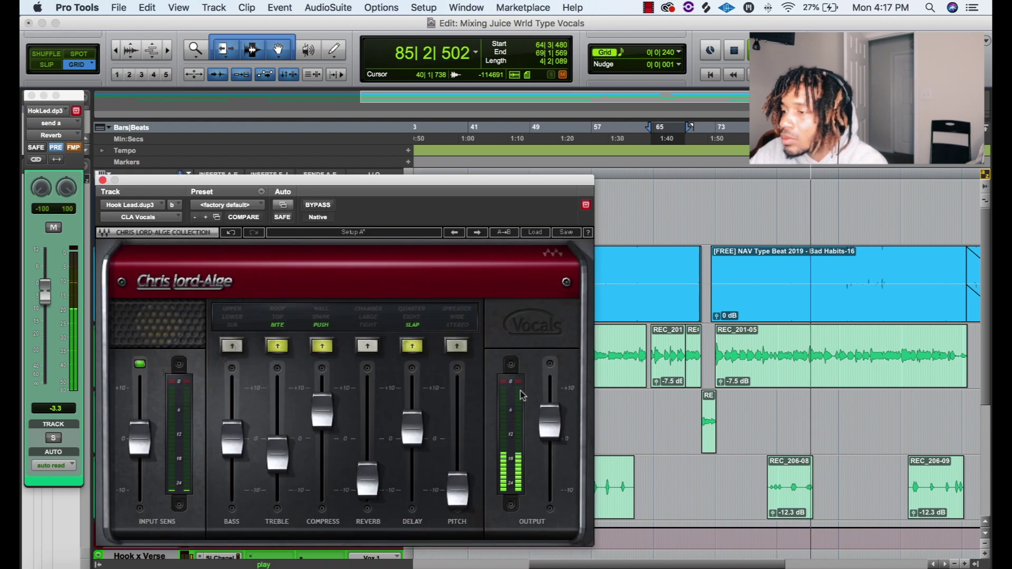
click(454, 310)
drag(462, 476, 460, 412)
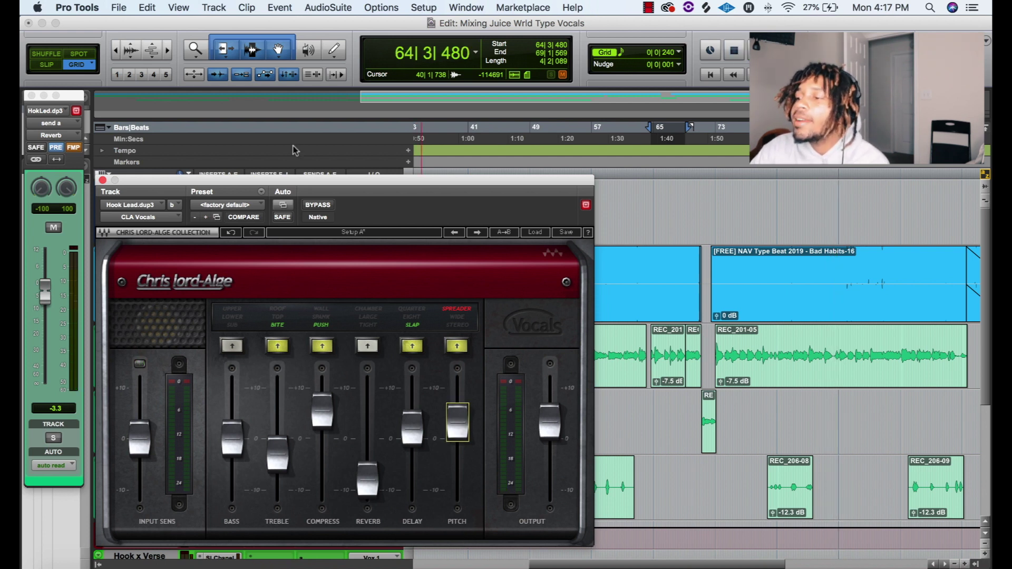
click(102, 181)
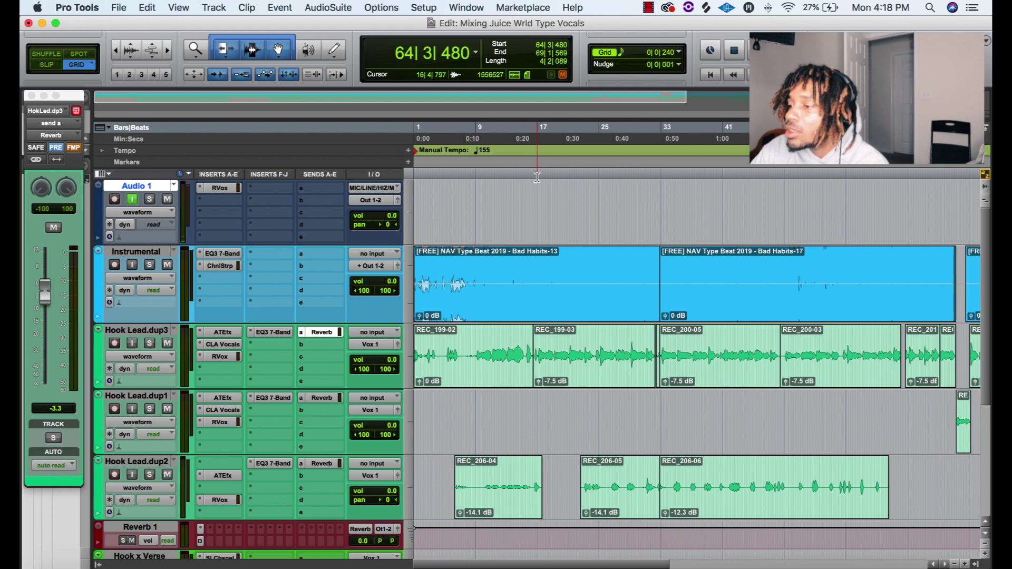
- Play the hook from 16|4|720 and lower the CLA Vocals Pitch fader on Hook Lead.dup3 to slightly below 0
key(space)
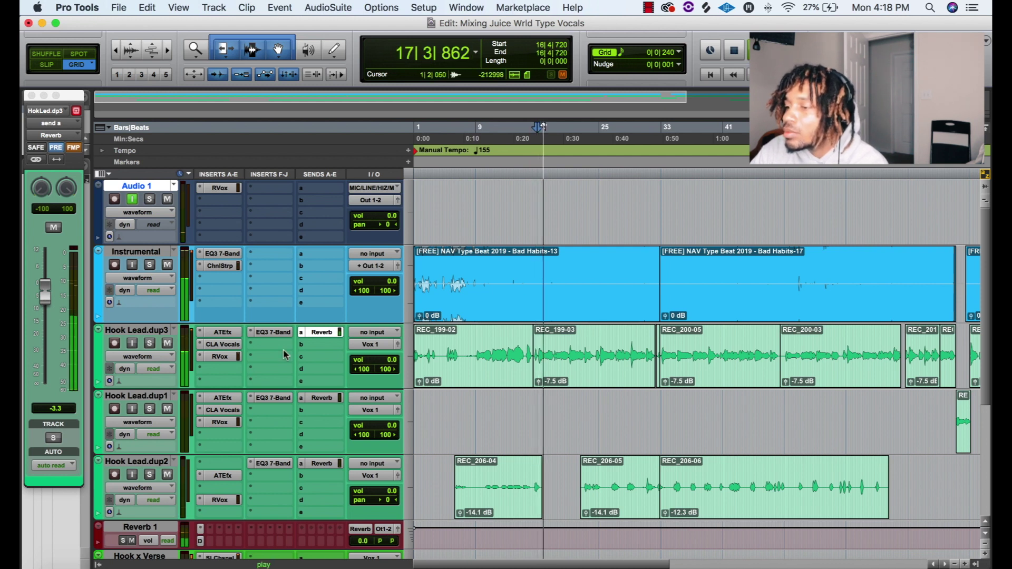
click(222, 344)
drag(457, 422, 457, 443)
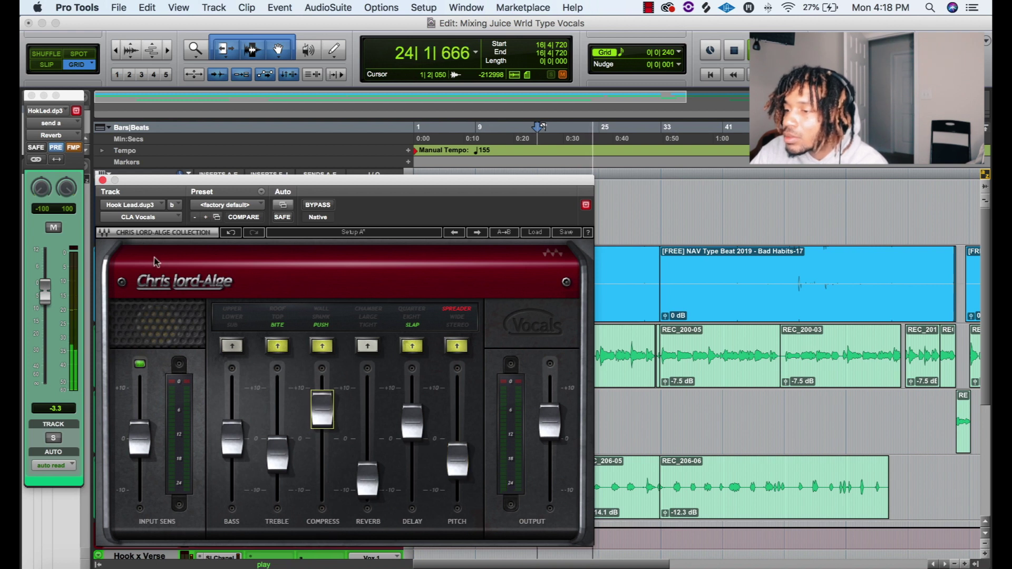
click(102, 181)
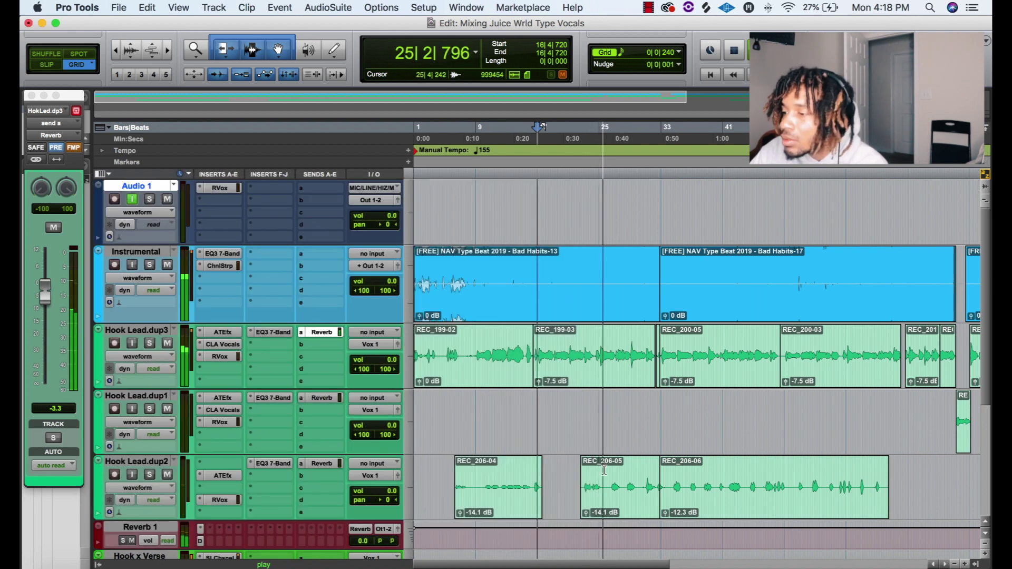
- Lower the clip gain on Hook Lead.dup3 to -10.3 dB for REC_199-03 and -9.4 dB for REC_200-05
drag(538, 381, 540, 388)
drag(666, 382, 667, 387)
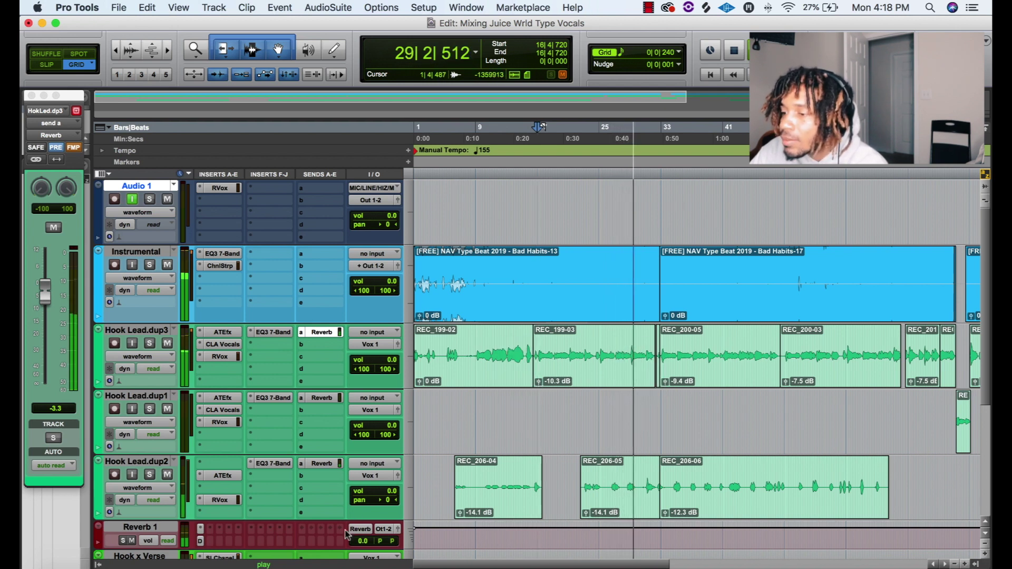
- Set the Vox send level on the ALL VOX track to +4.5 dB
scroll(325, 411, down, 5)
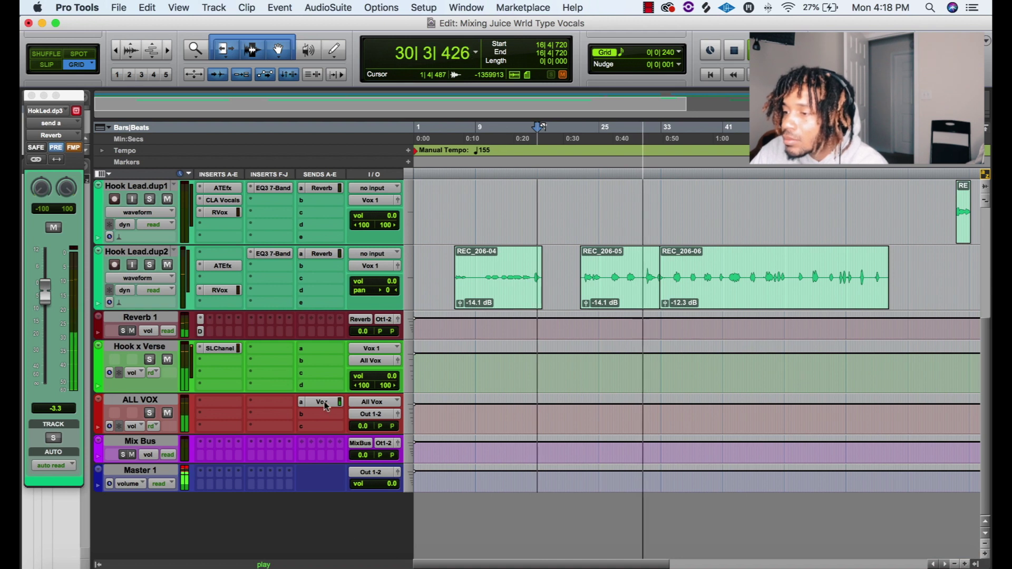
click(323, 403)
drag(47, 235, 46, 220)
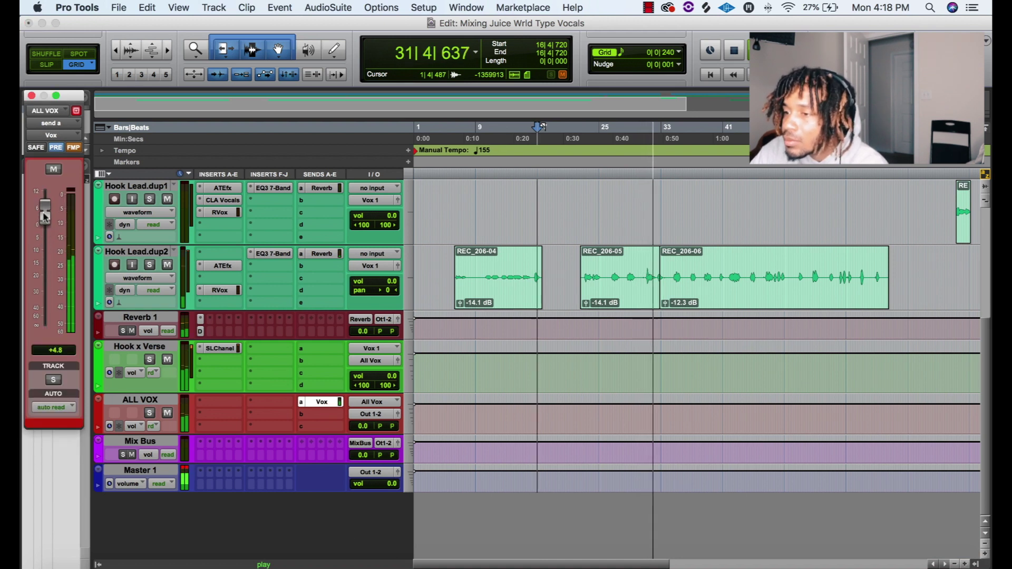
scroll(305, 332, up, 5)
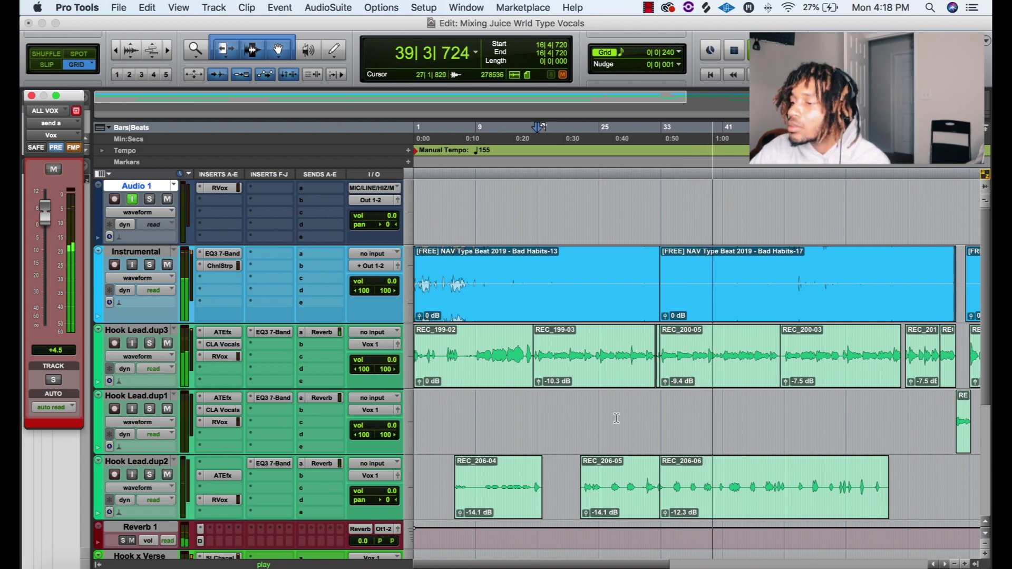
- Lower the clip gain on Hook Lead.dup3 to -10.3 dB for REC_200-03 and -9.4 dB for the REC_201 clip near bar 65
scroll(616, 418, down, 1)
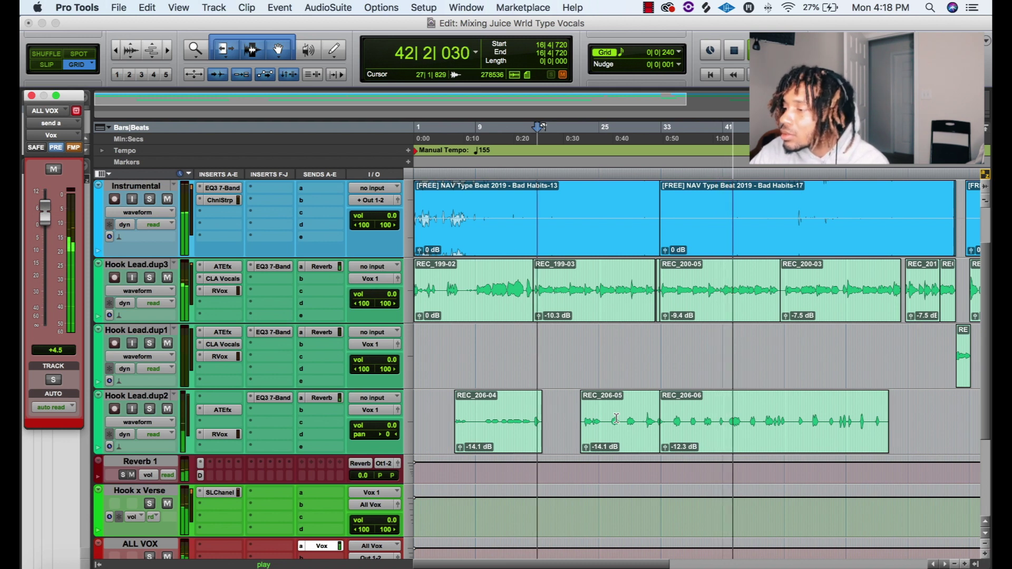
click(786, 316)
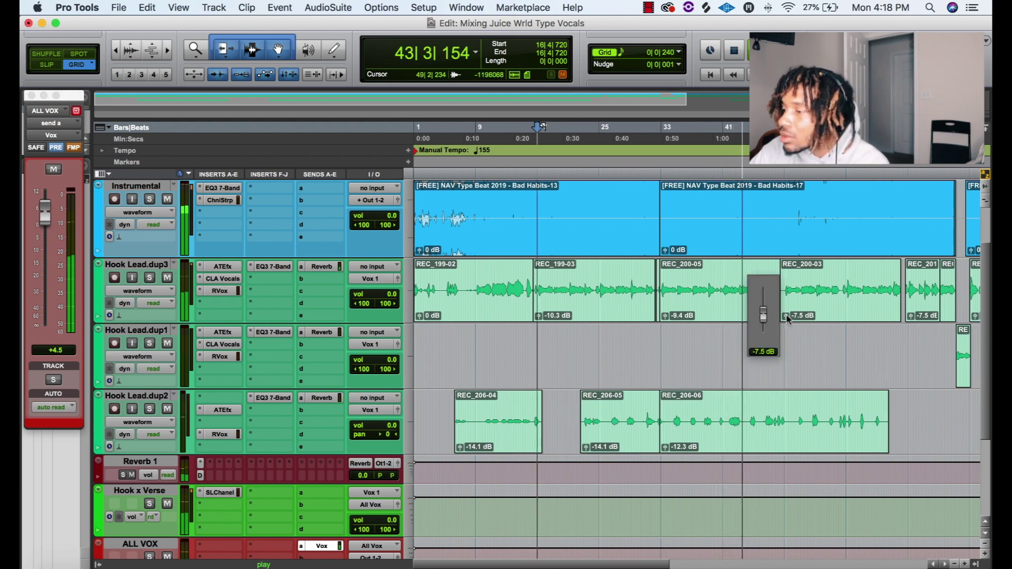
drag(787, 318, 790, 324)
drag(911, 316, 914, 322)
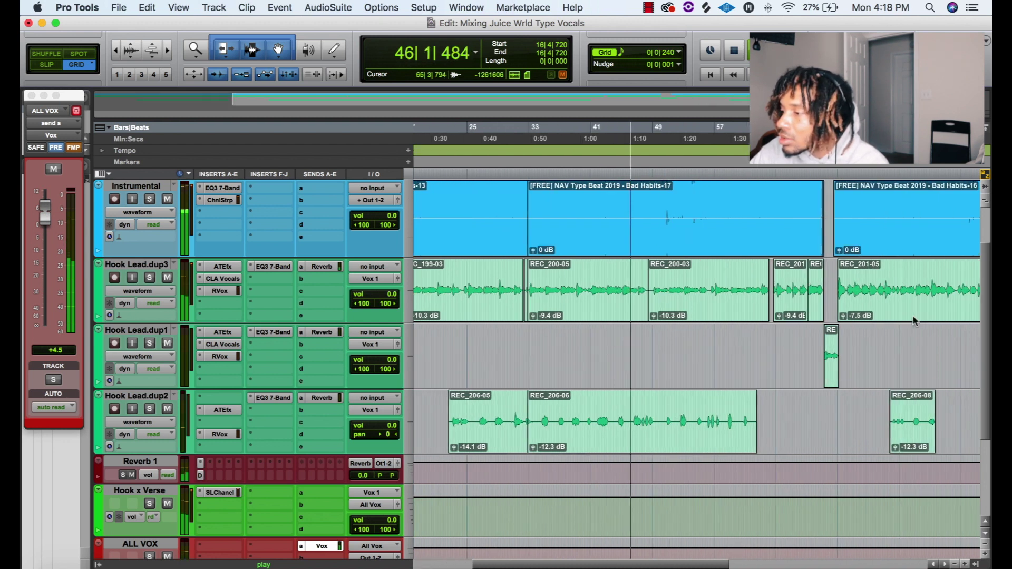
- Set the clip gain of REC_204-01 and REC_201-05 on Hook Lead.dup3 to -9.4 dB and stop playback
scroll(913, 320, up, 3)
drag(495, 386, 496, 388)
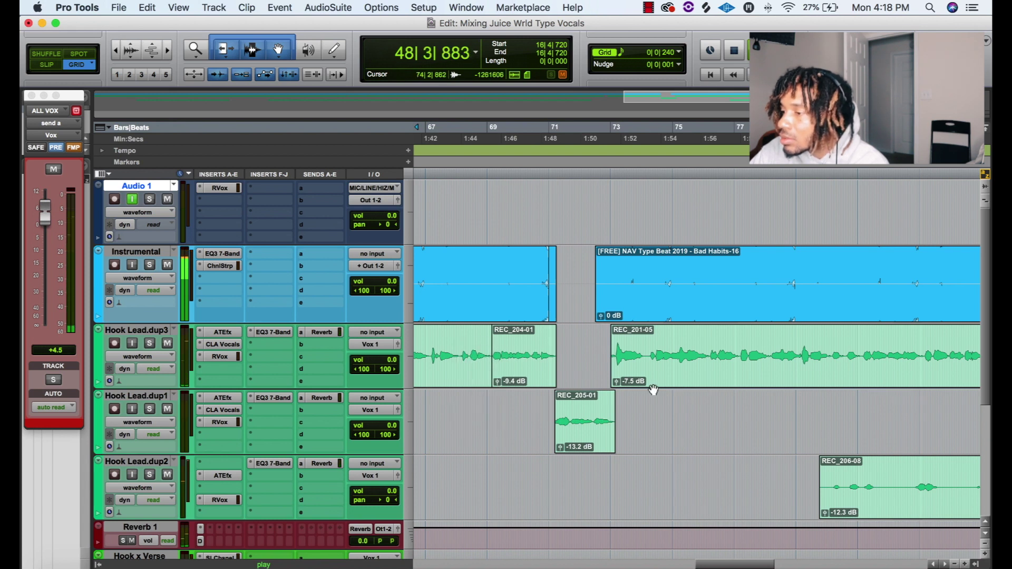
drag(617, 386, 614, 389)
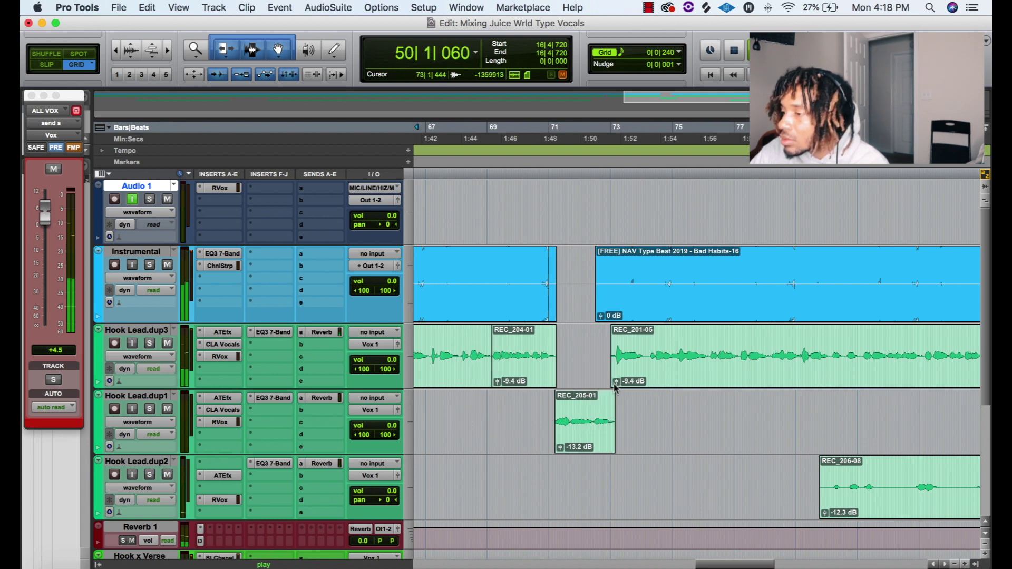
key(r)
key(r)
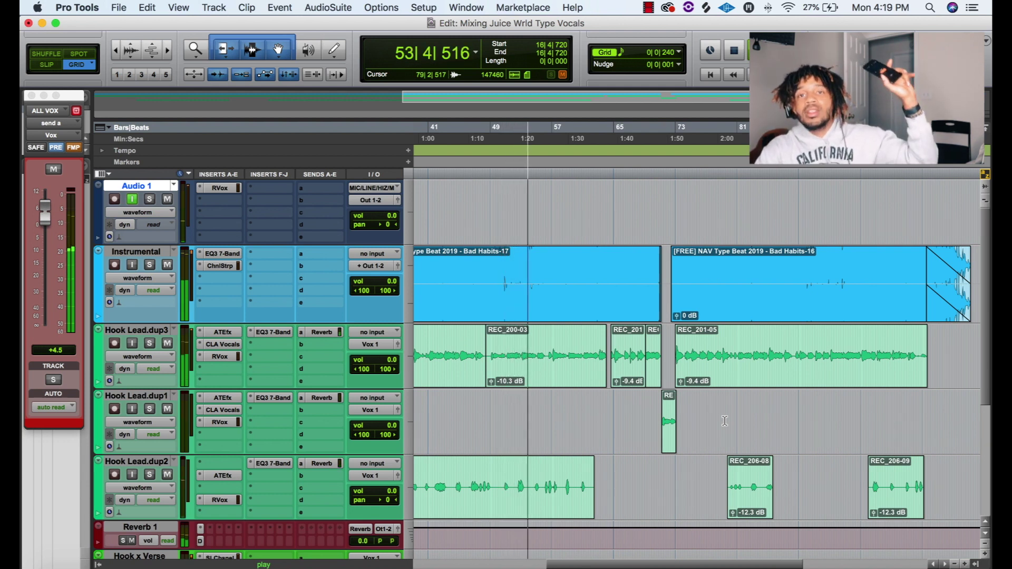
key(space)
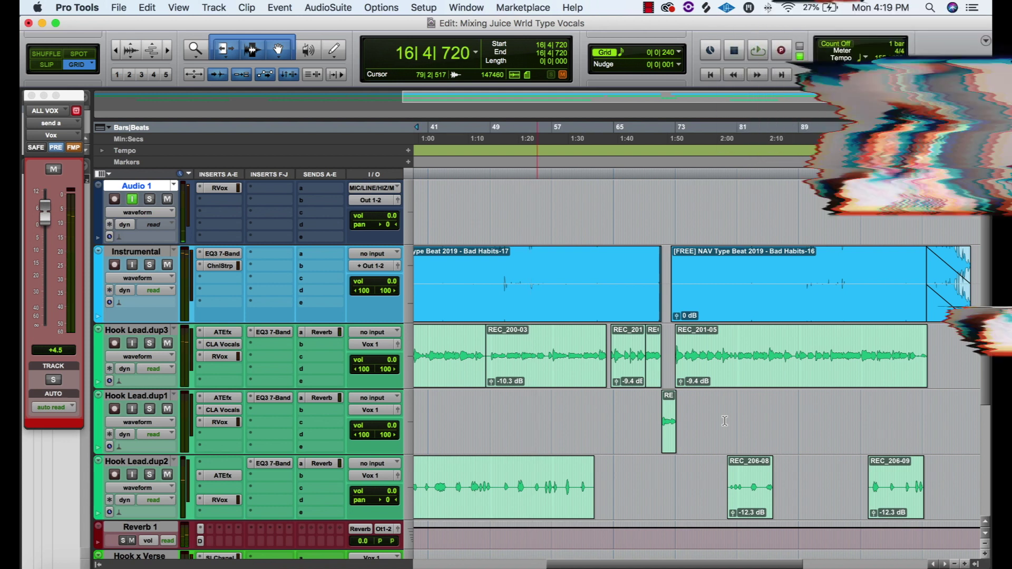